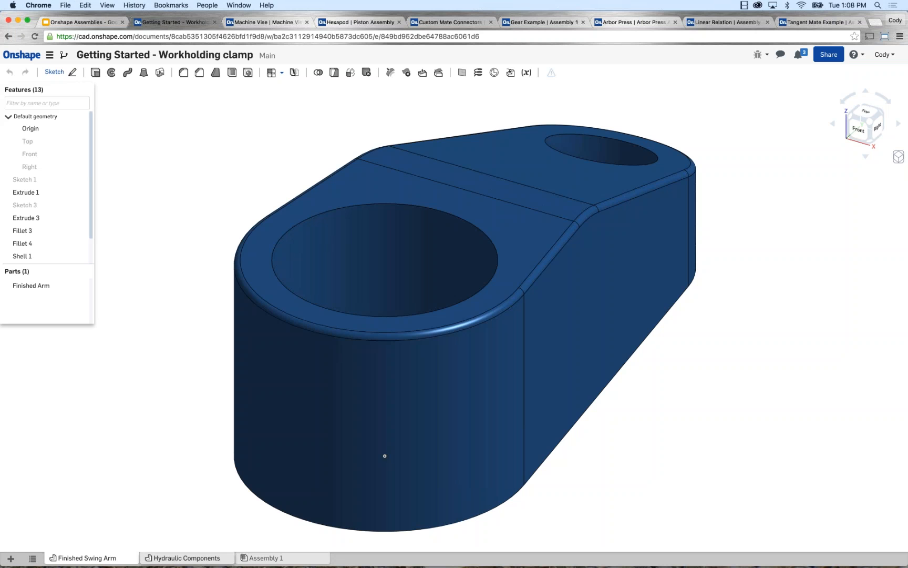
Review the parts modelled in the Hydraulic Components and Finished Swing Arm part studios.
click(187, 558)
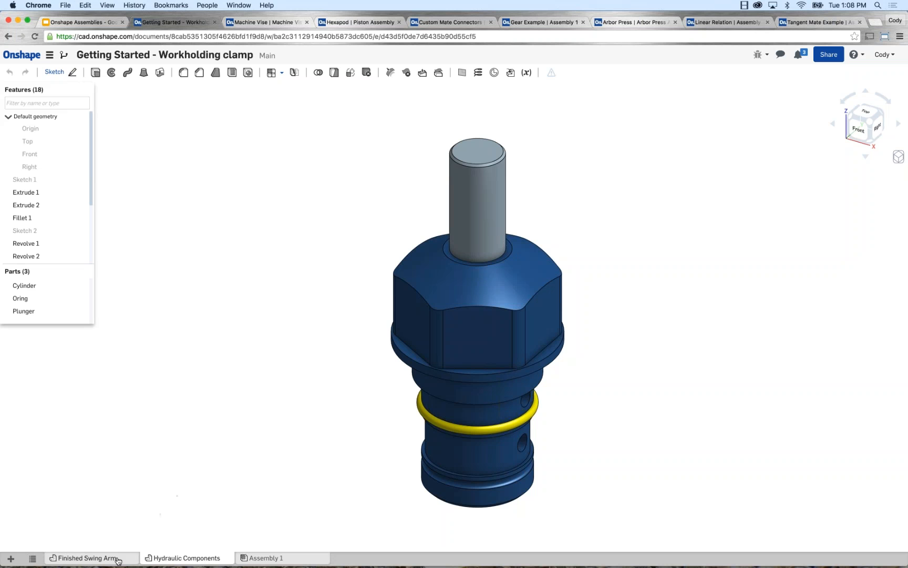
click(79, 558)
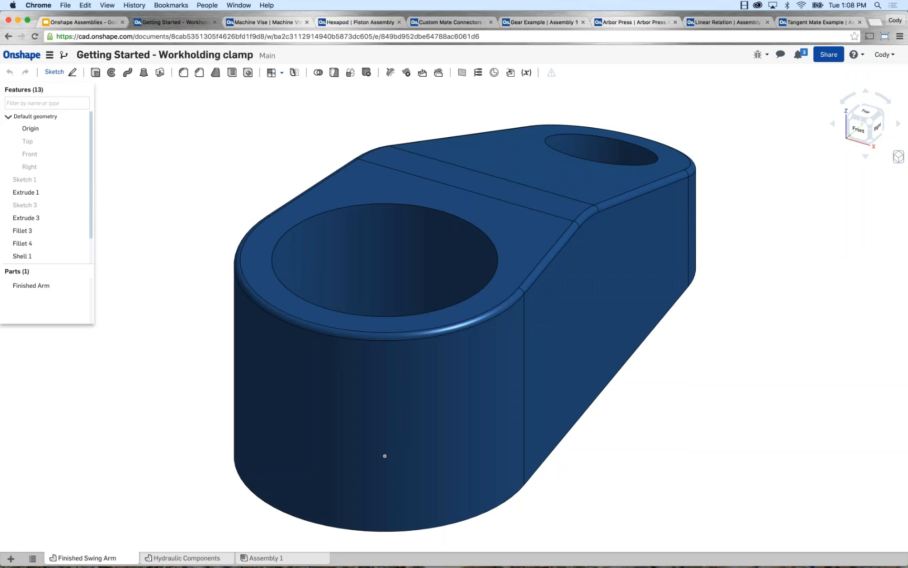
click(174, 557)
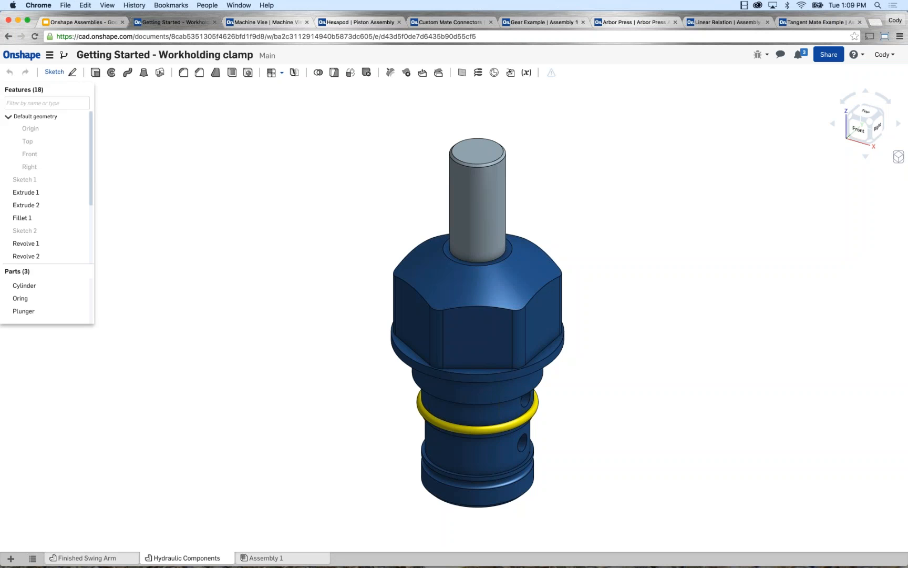
Insert the whole Hydraulic Components part studio, with its cylinder, O-ring and plunger, into Assembly 1.
click(263, 558)
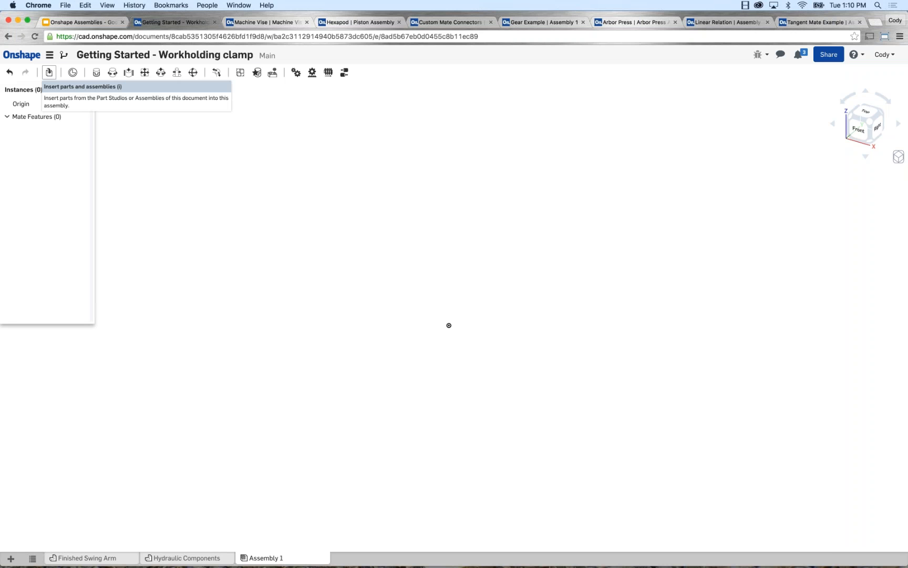
click(49, 73)
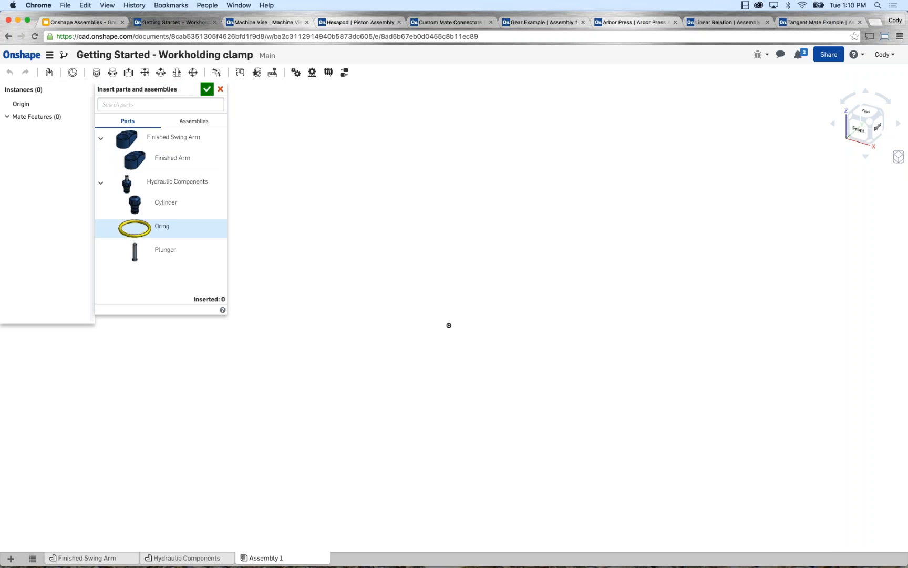
click(198, 125)
click(131, 122)
click(162, 186)
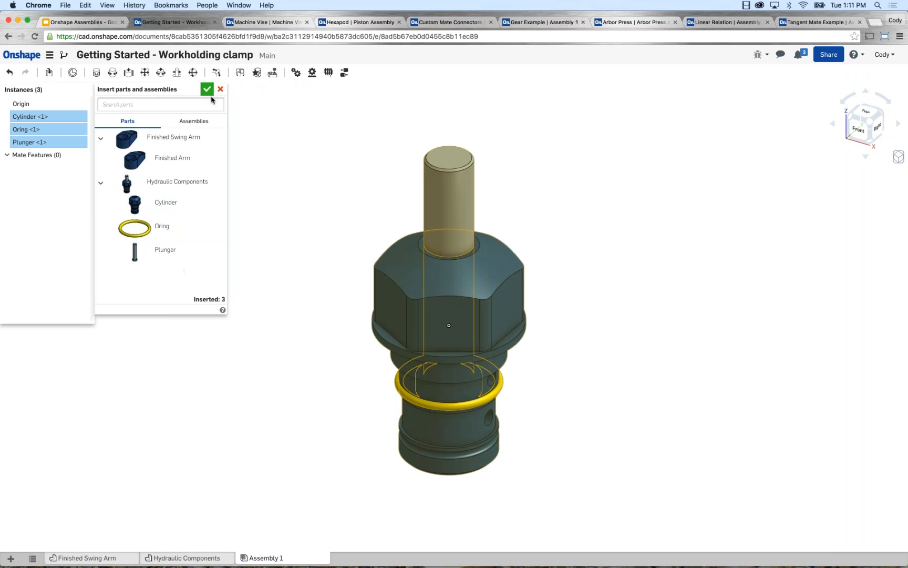
click(208, 90)
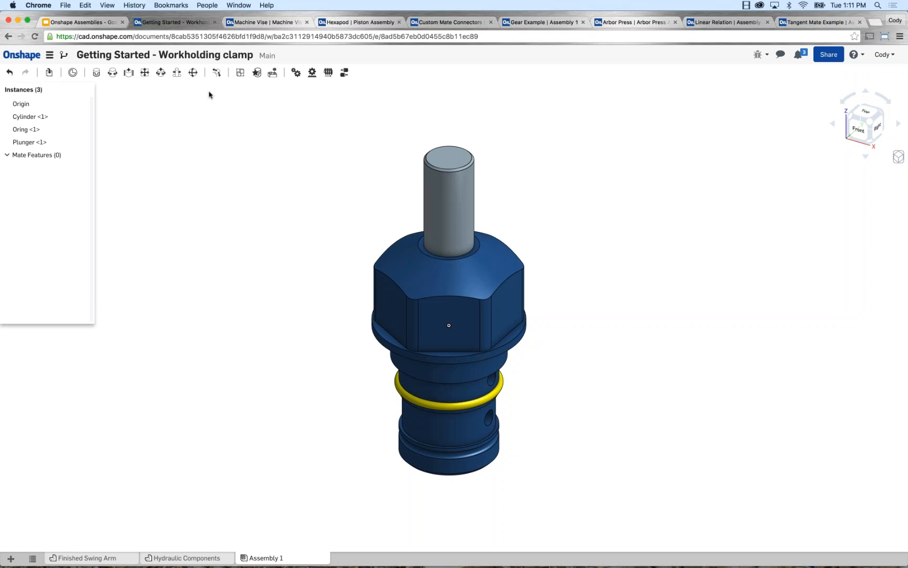
Try moving the plunger and the O-ring freely away from the cylinder, undoing each move.
click(446, 232)
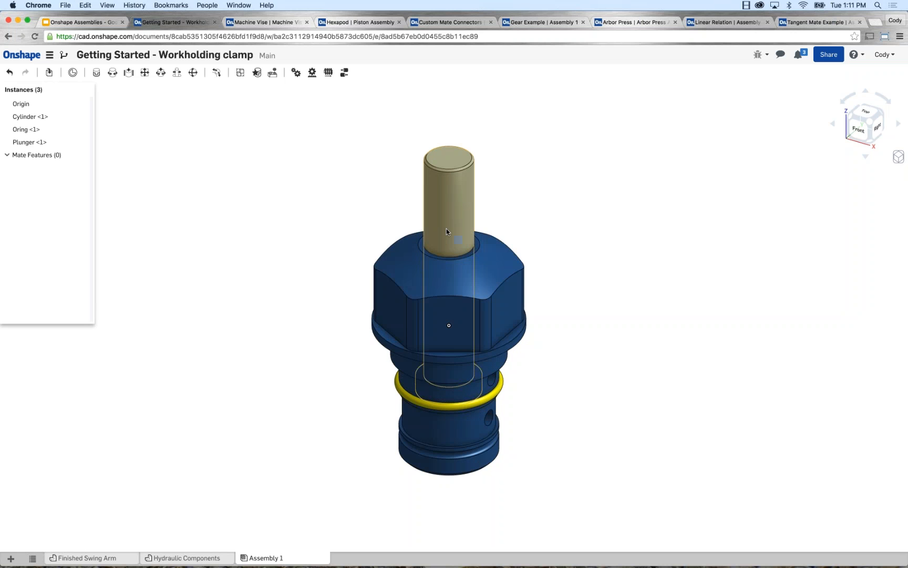
drag(446, 232, 264, 176)
key(ctrl+z)
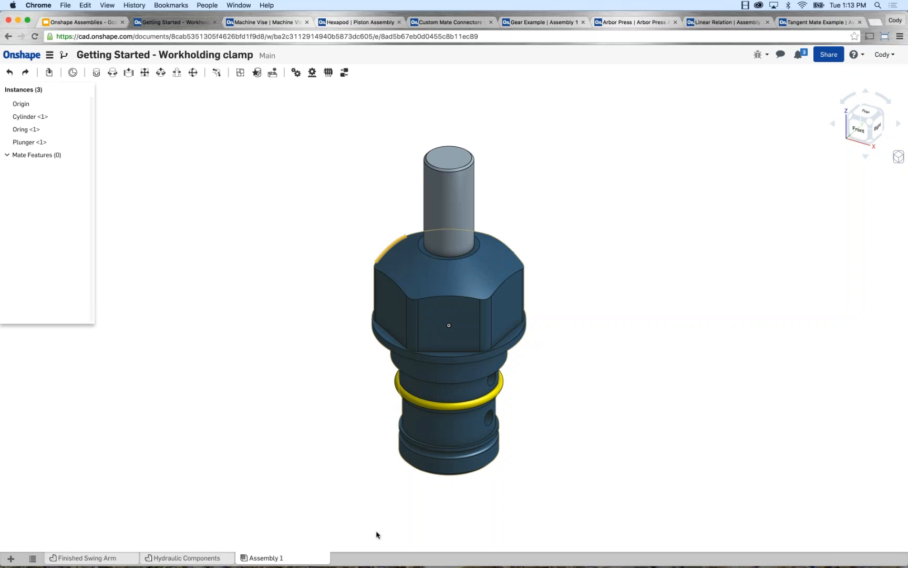
drag(400, 391, 226, 351)
key(super+z)
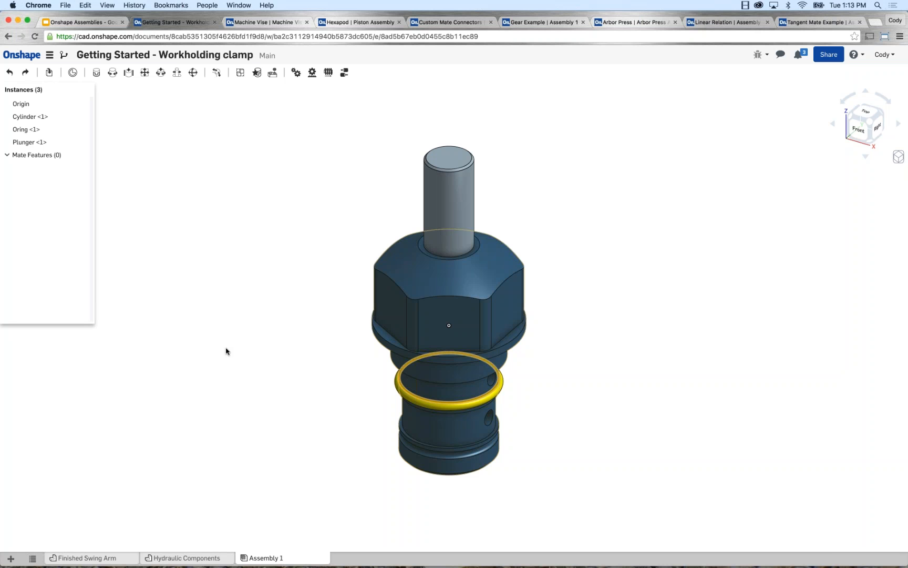
click(230, 296)
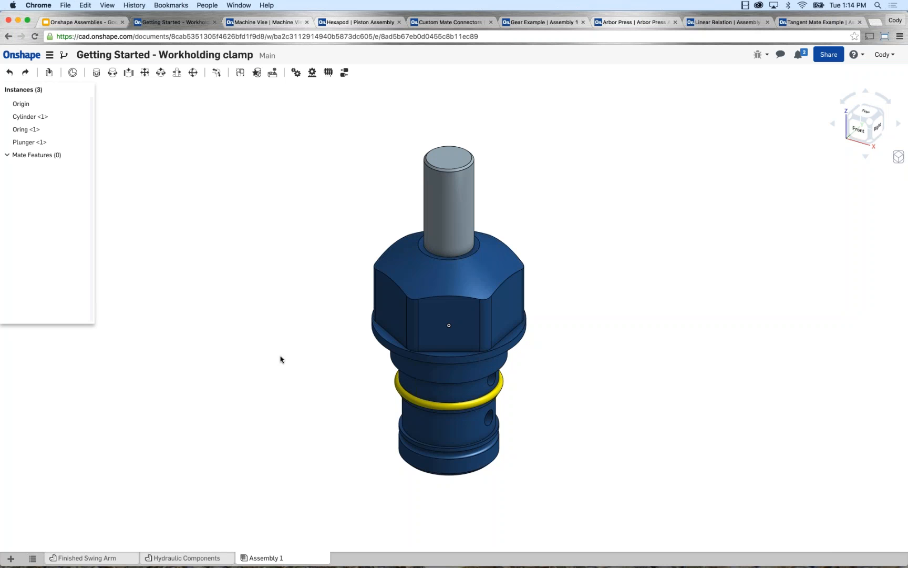
Fix the cylinder in place in the assembly.
right_click(388, 301)
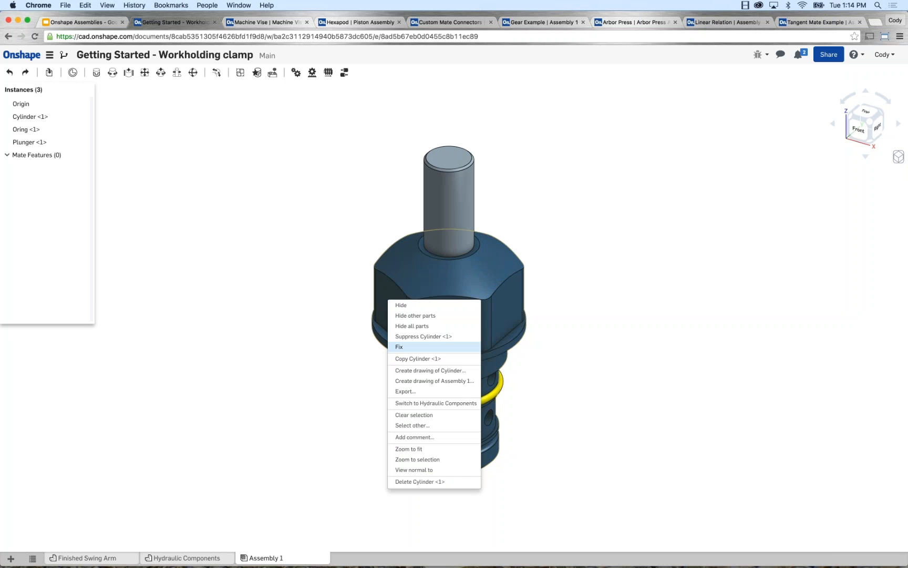
click(399, 346)
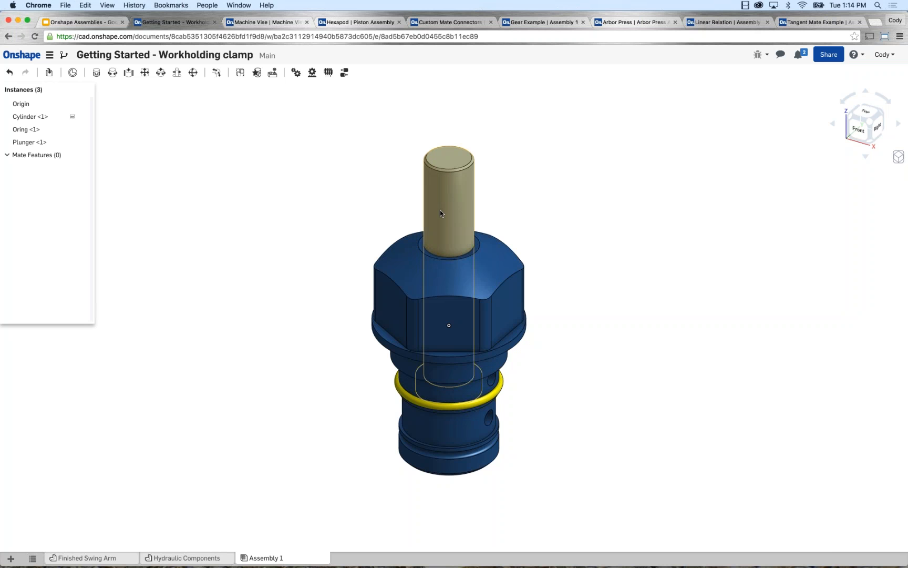
Pull the plunger and the O-ring away from the fixed cylinder and undo both moves.
drag(440, 210, 227, 171)
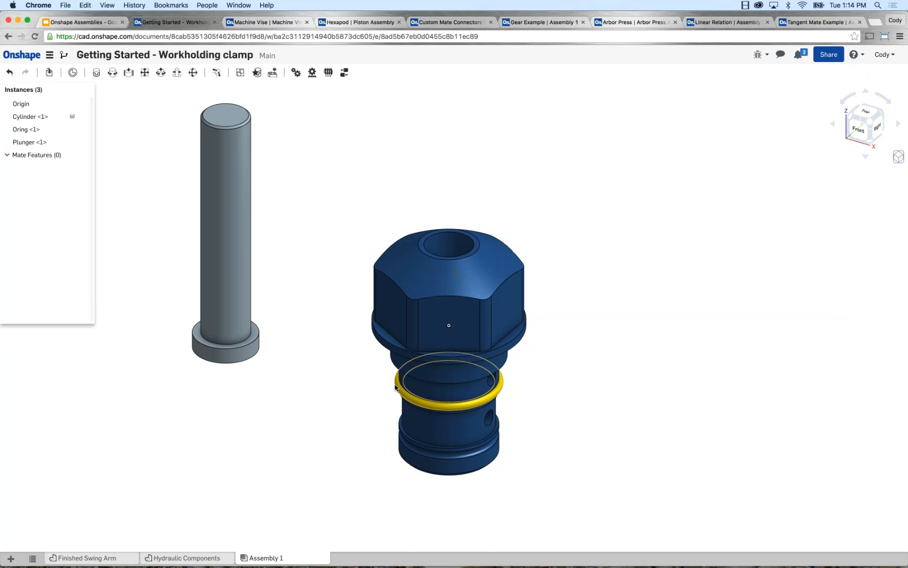
drag(396, 381, 259, 430)
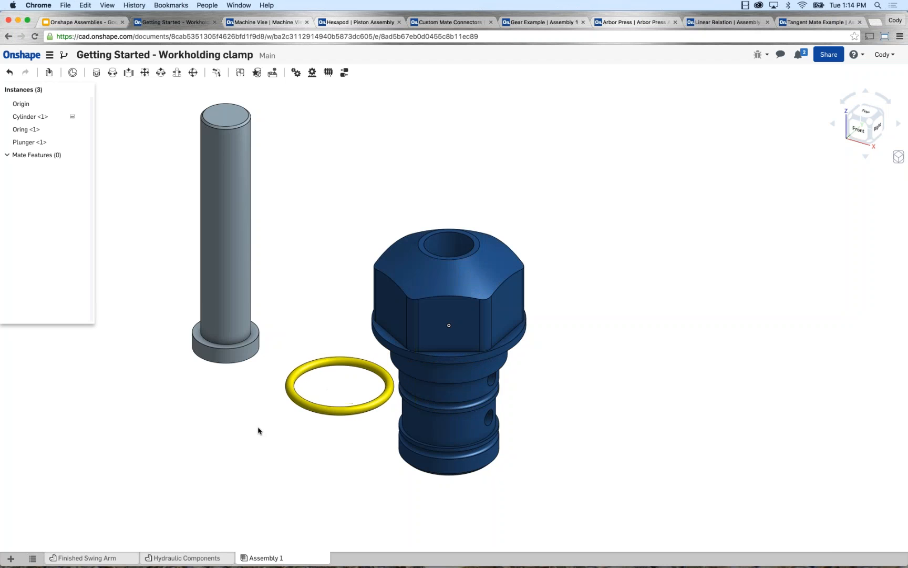
key(super+z)
key(super+z)
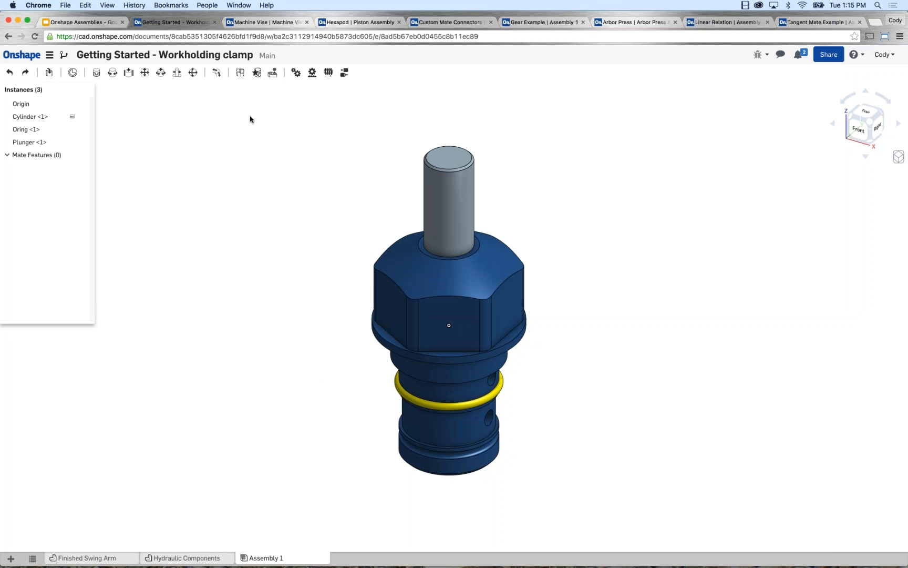
Group the cylinder and the O-ring so that they stay together as one rigid set.
click(240, 73)
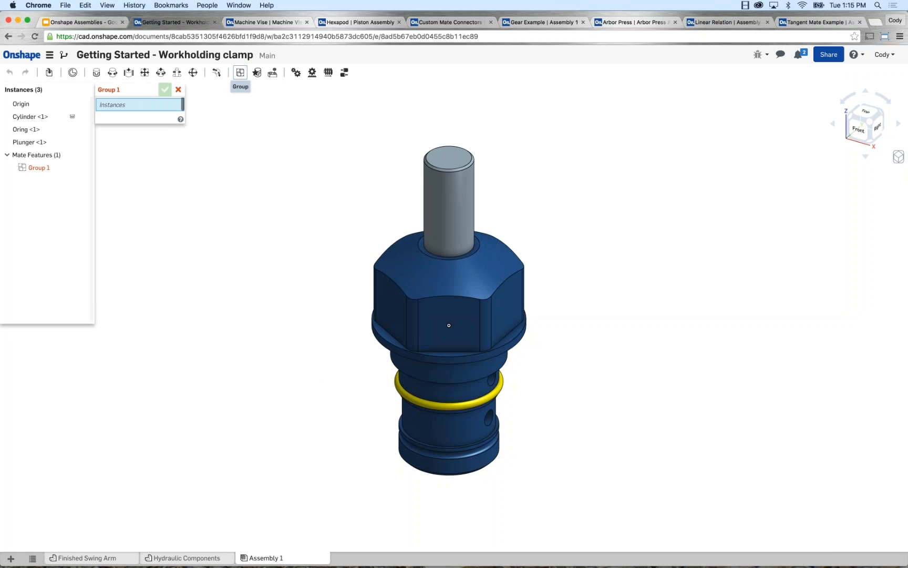
click(388, 283)
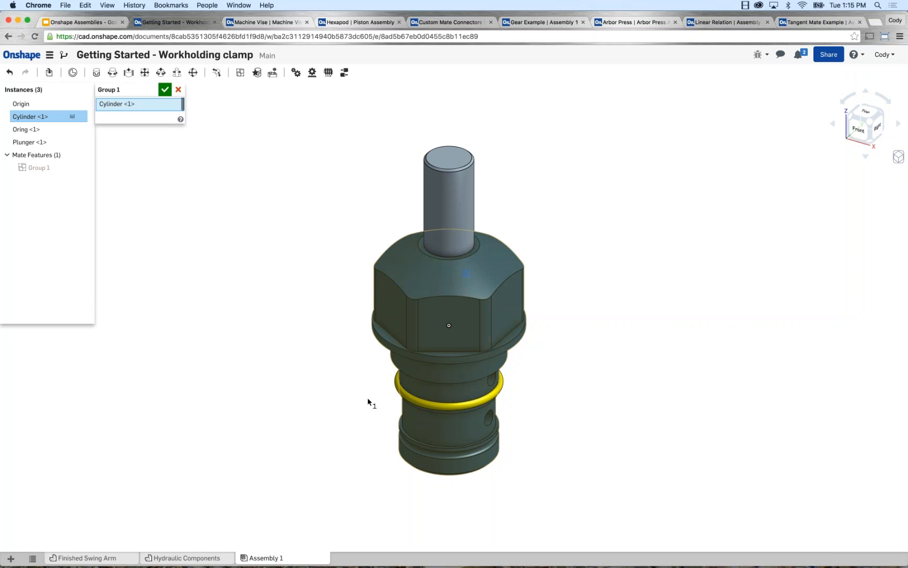
click(396, 383)
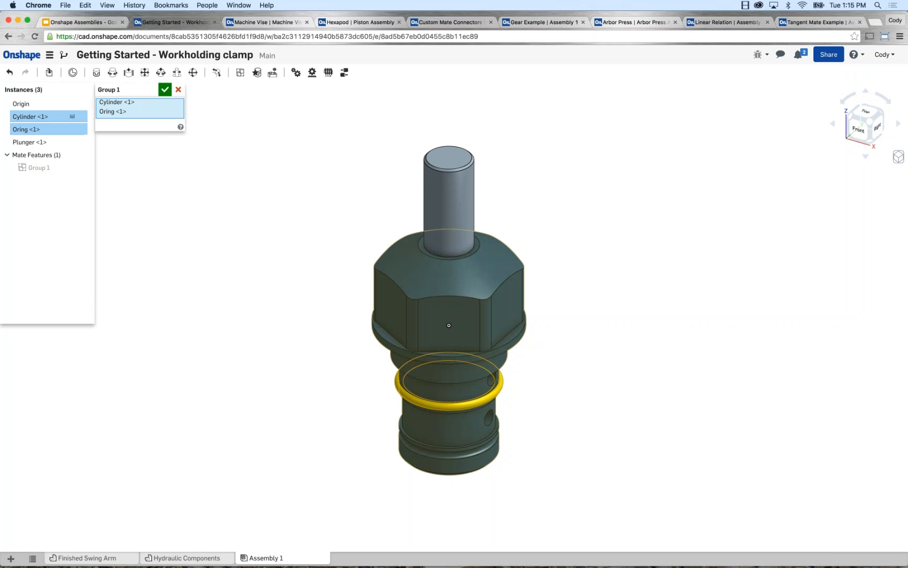
click(165, 90)
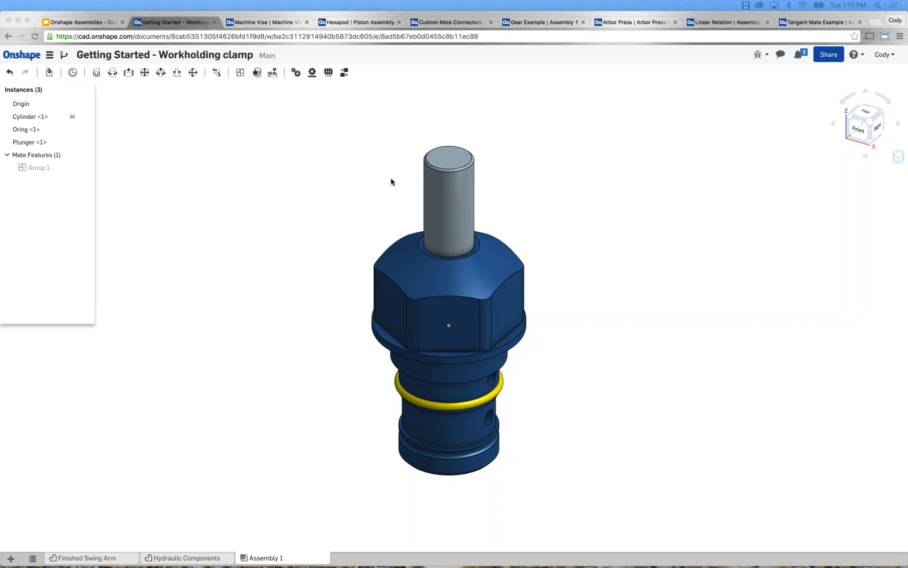
Move the plunger out of the cylinder and place it freely beside it.
click(343, 297)
click(402, 155)
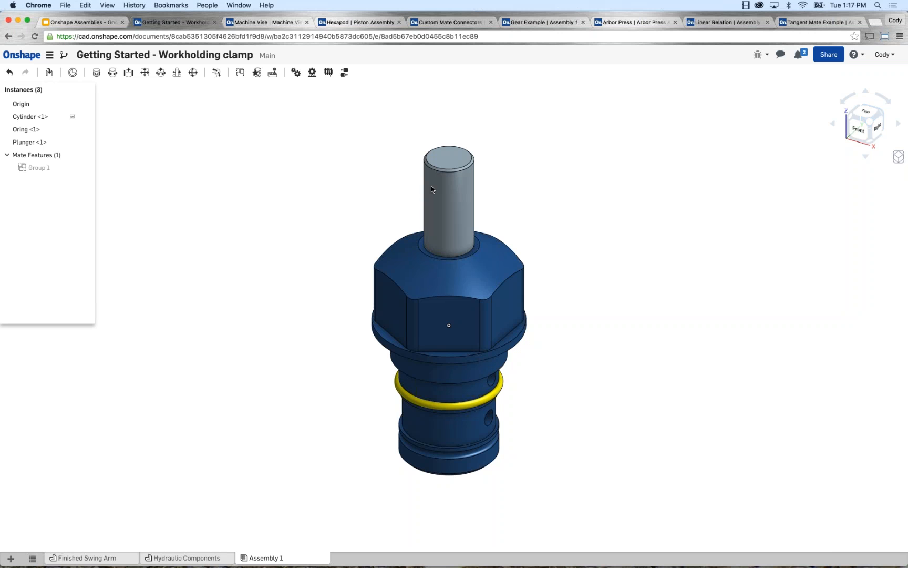
drag(431, 185, 255, 177)
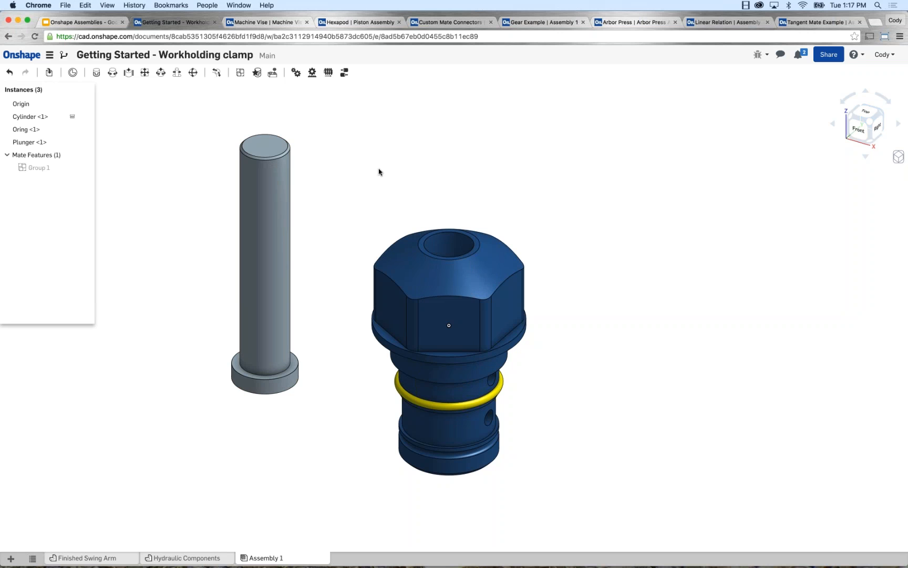
drag(276, 199, 265, 178)
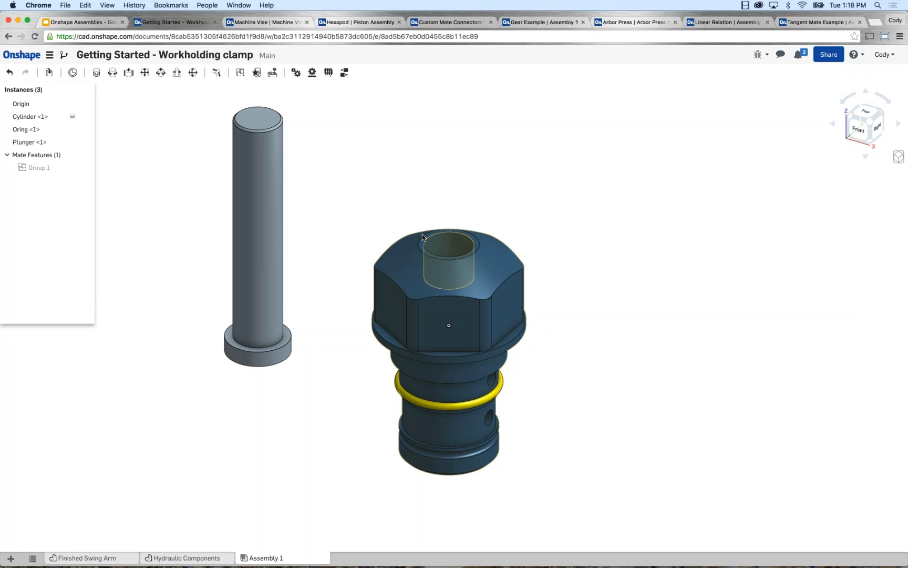
Add a Cylindrical mate between the plunger shaft's mid-length connector and a connector inside the cylinder's bore.
middle_drag(165, 150, 190, 156)
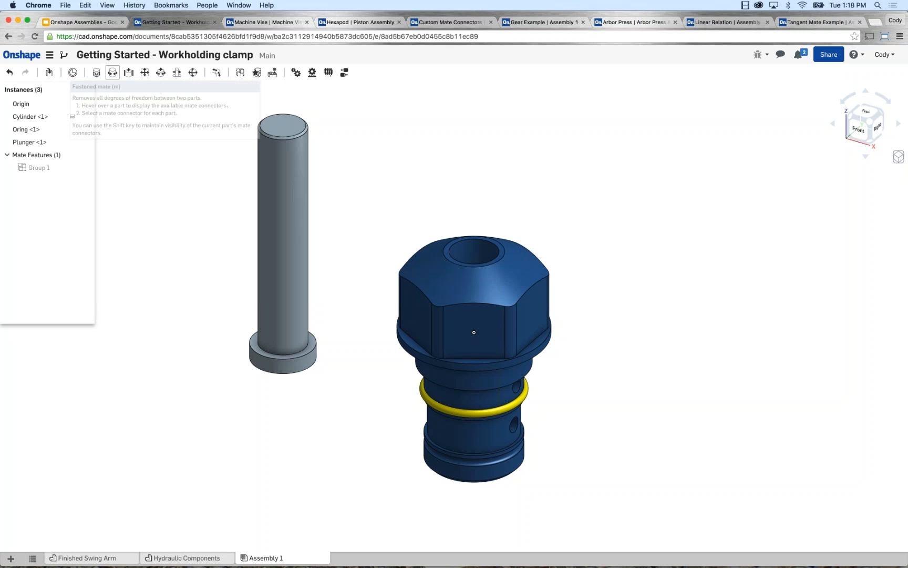
click(162, 75)
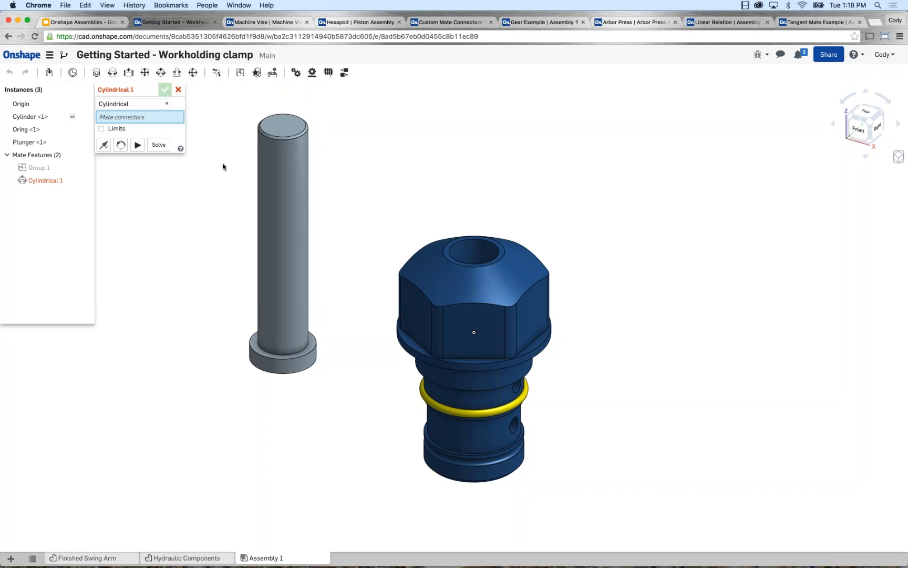
middle_drag(222, 160, 224, 166)
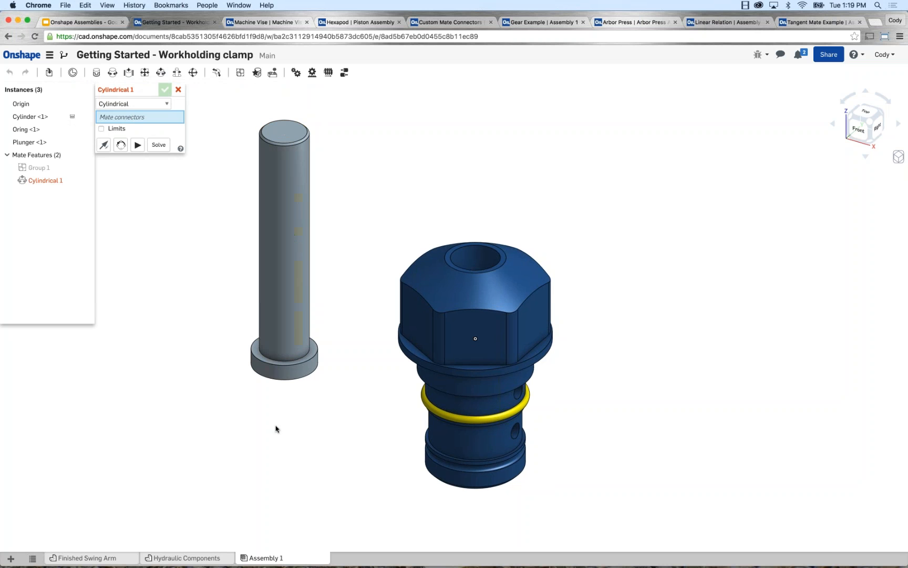
click(286, 244)
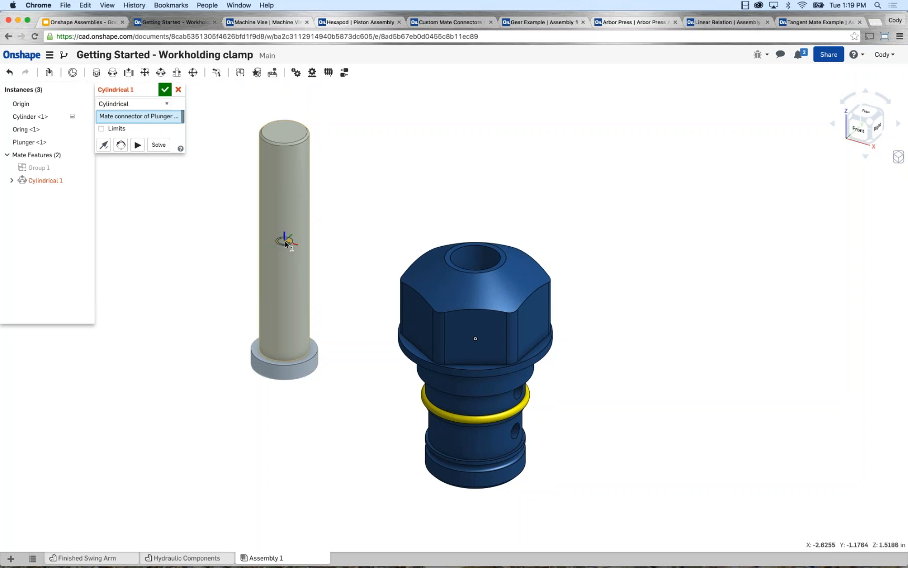
right_drag(406, 225, 405, 247)
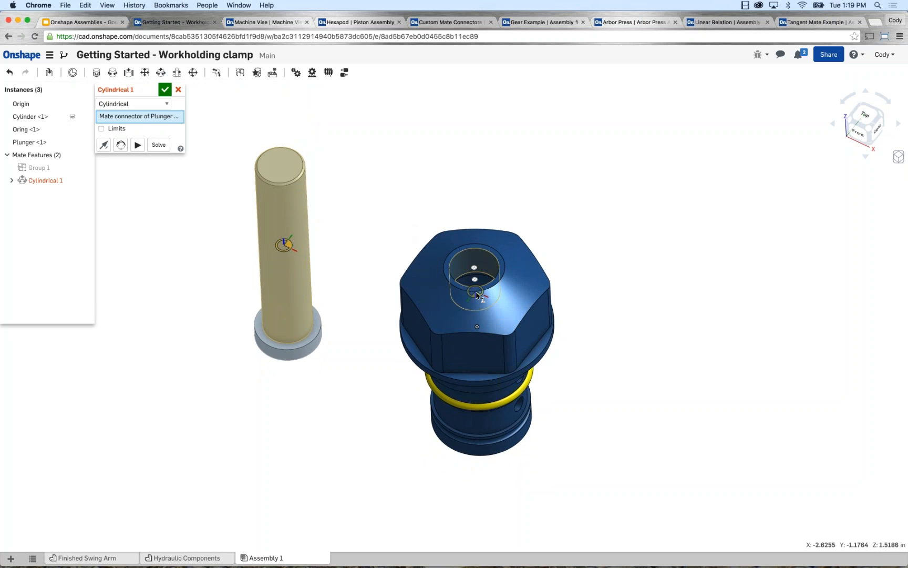
click(476, 296)
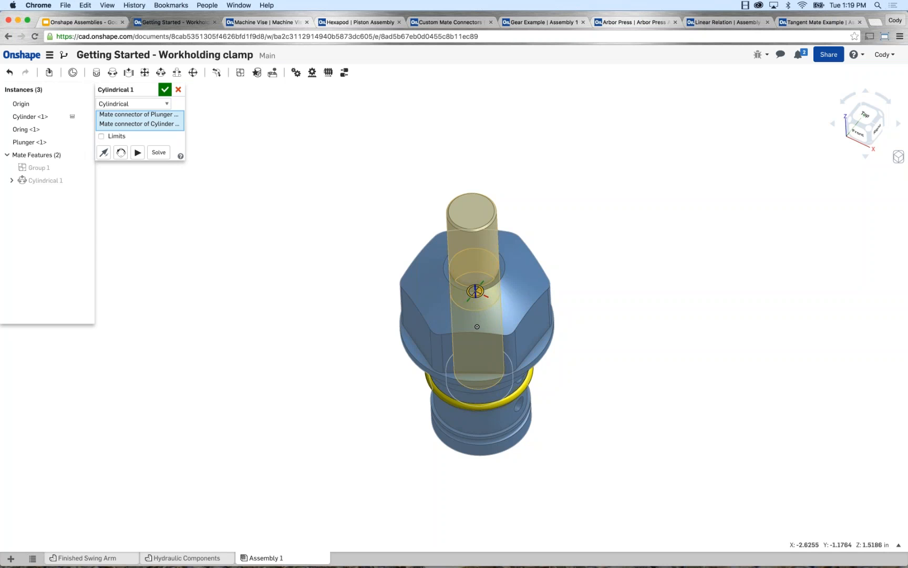
Check the available mate types, keep Cylindrical, and animate the mate's degrees of freedom.
click(138, 104)
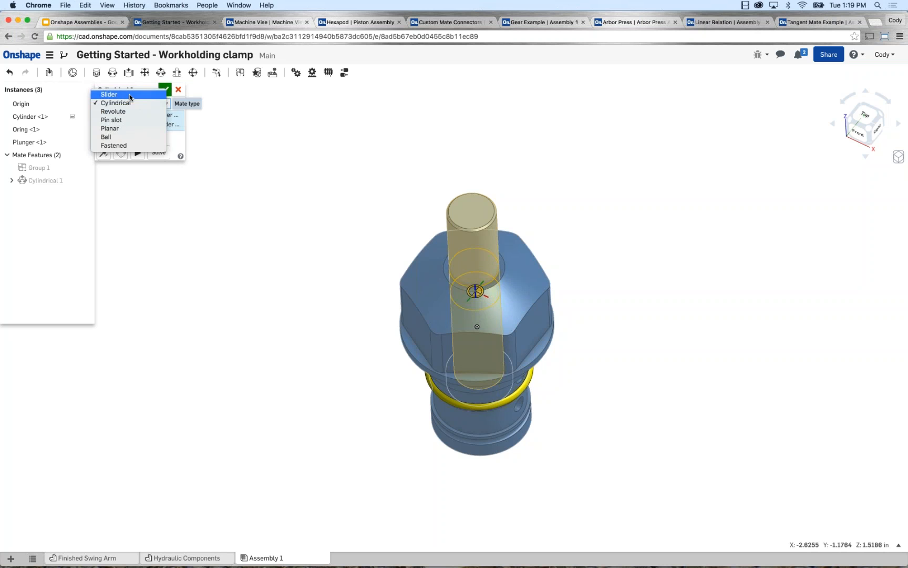
click(127, 104)
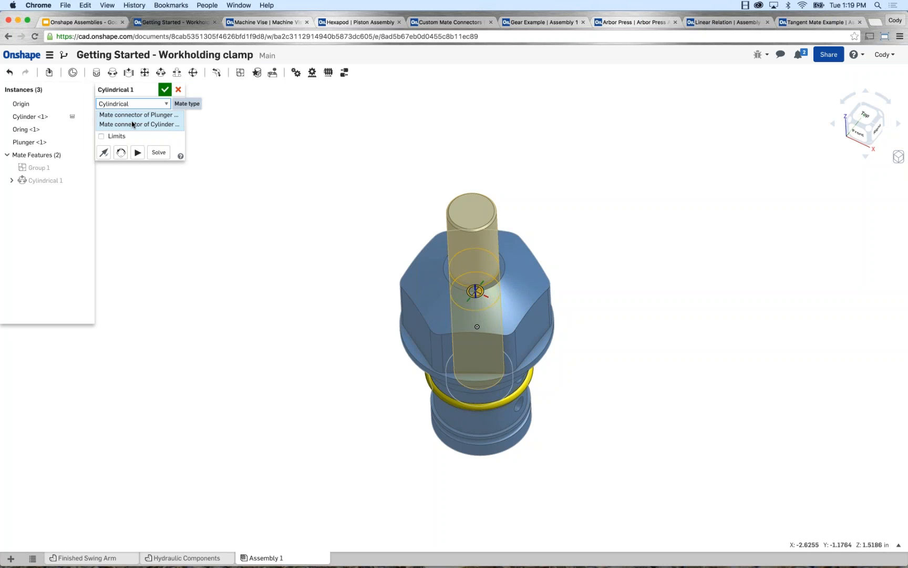
click(138, 153)
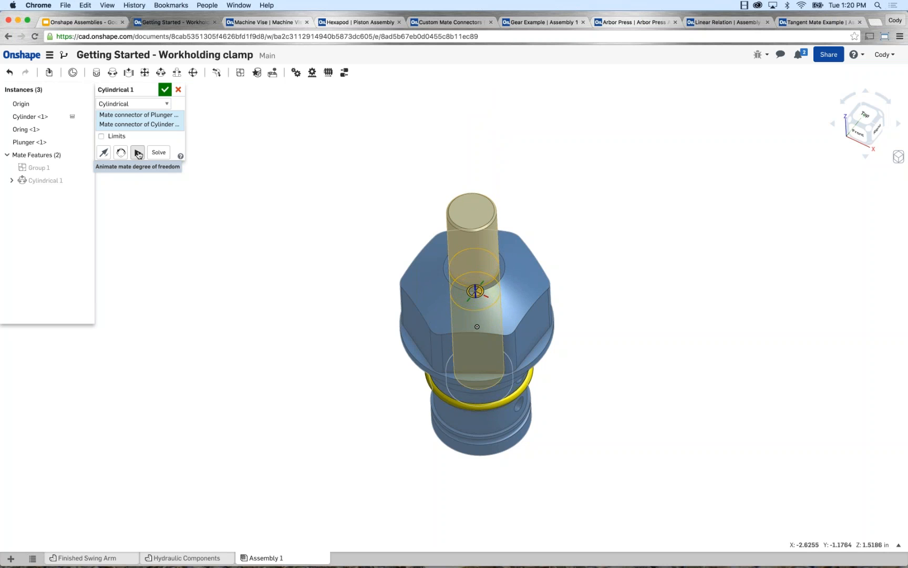
Change the type of the mate between plunger and cylinder to Slider.
click(147, 104)
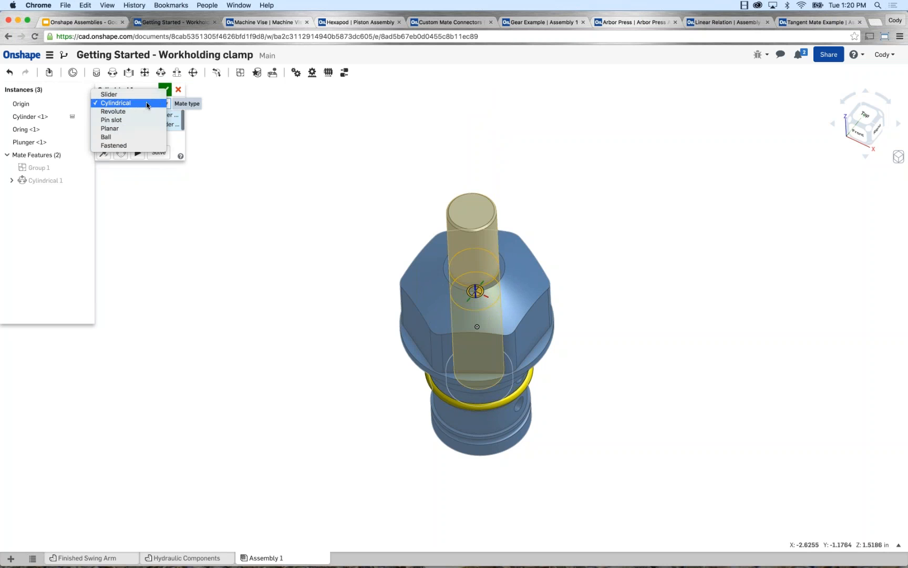
click(110, 94)
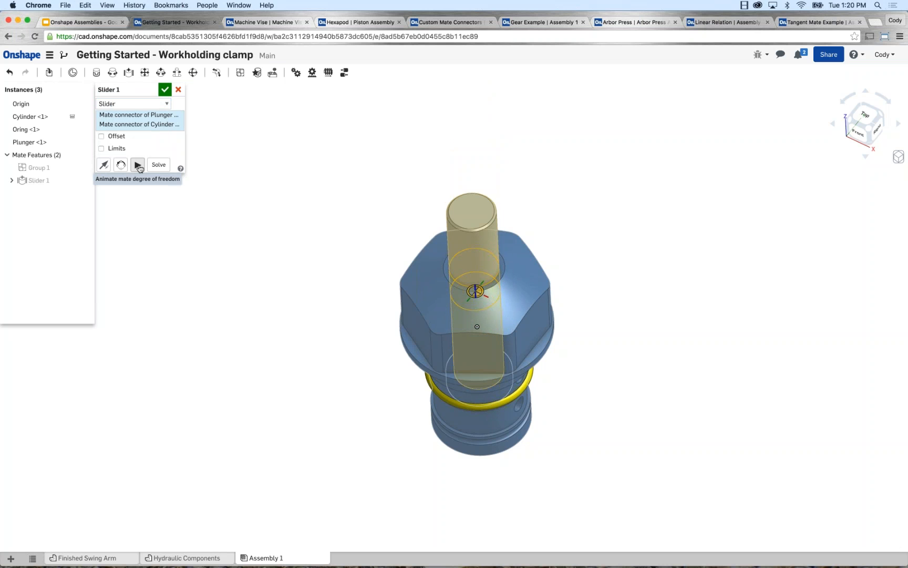
Change the type of the mate between plunger and cylinder to Ball and animate its degrees of freedom.
click(133, 104)
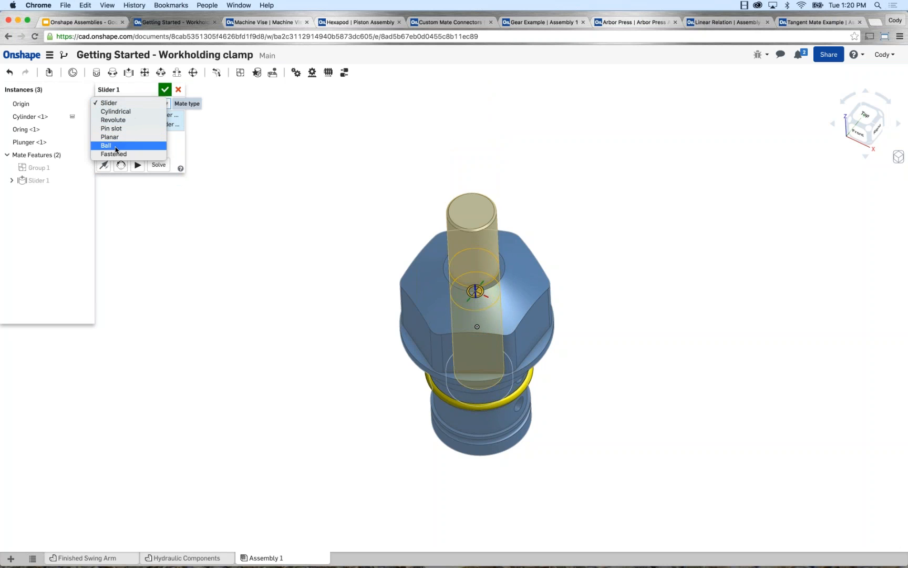
key(Escape)
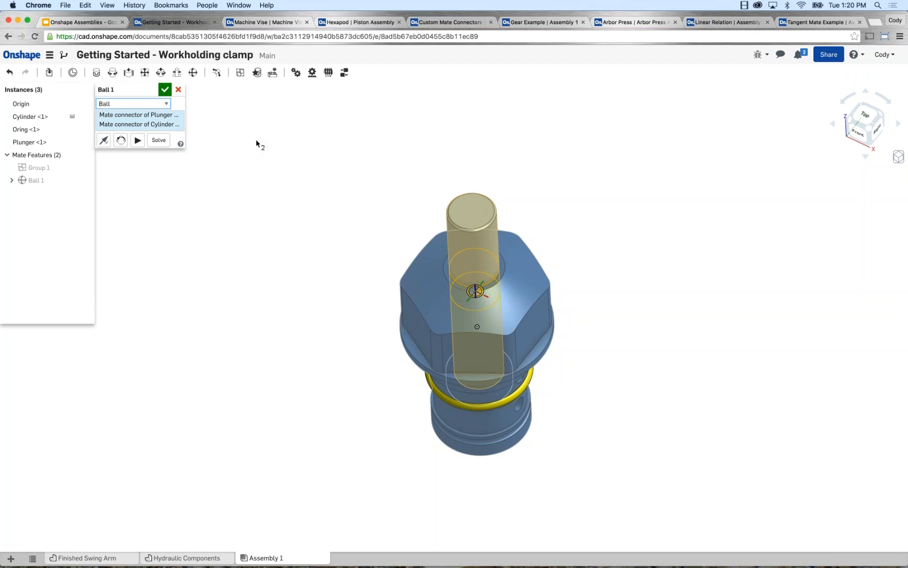
click(138, 141)
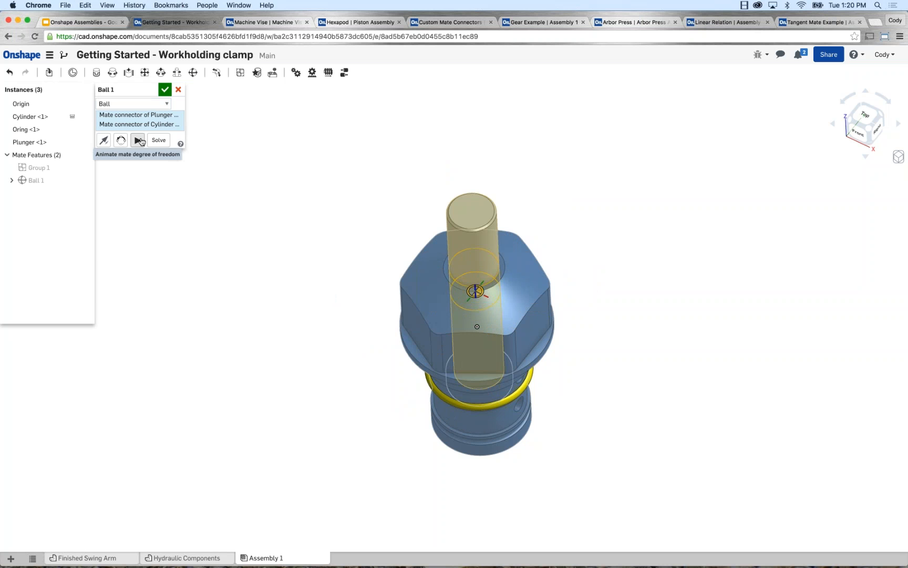
Set the mate between plunger and cylinder to Cylindrical and accept it.
click(141, 104)
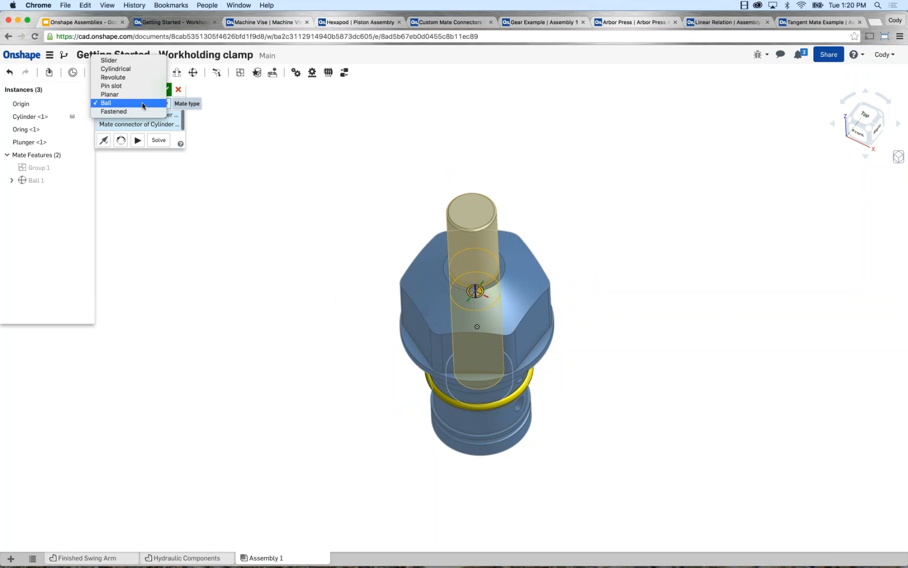
click(127, 70)
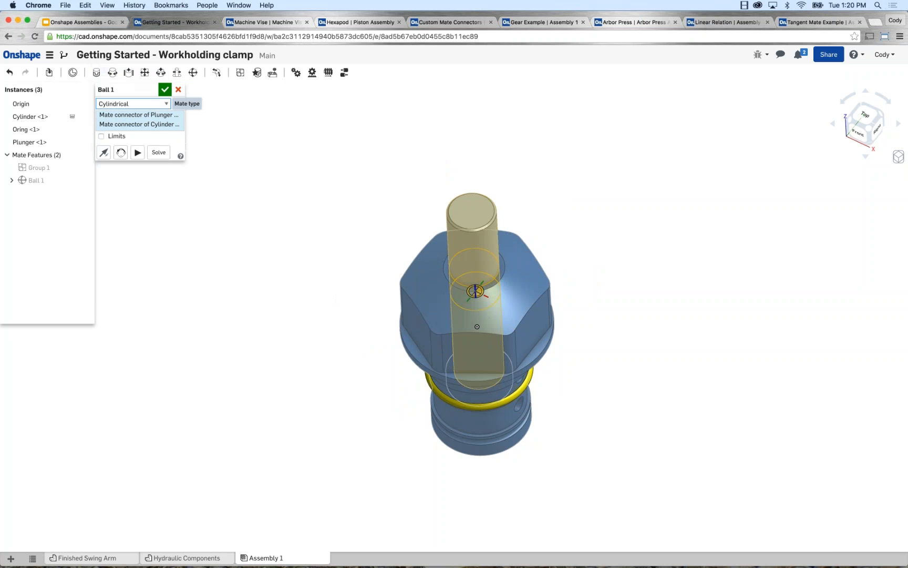
click(164, 90)
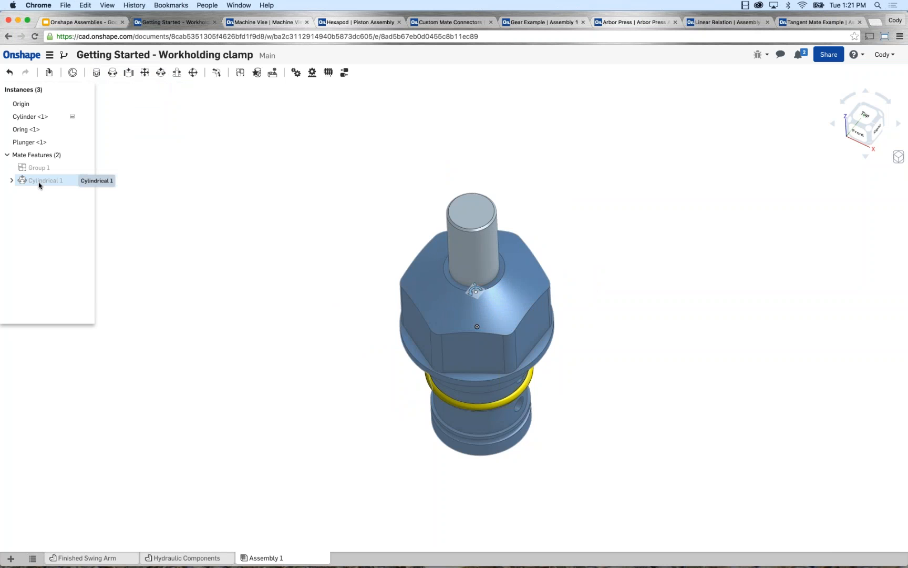
Check the commands available for the Cylindrical mate and the mate connectors it uses.
right_click(52, 184)
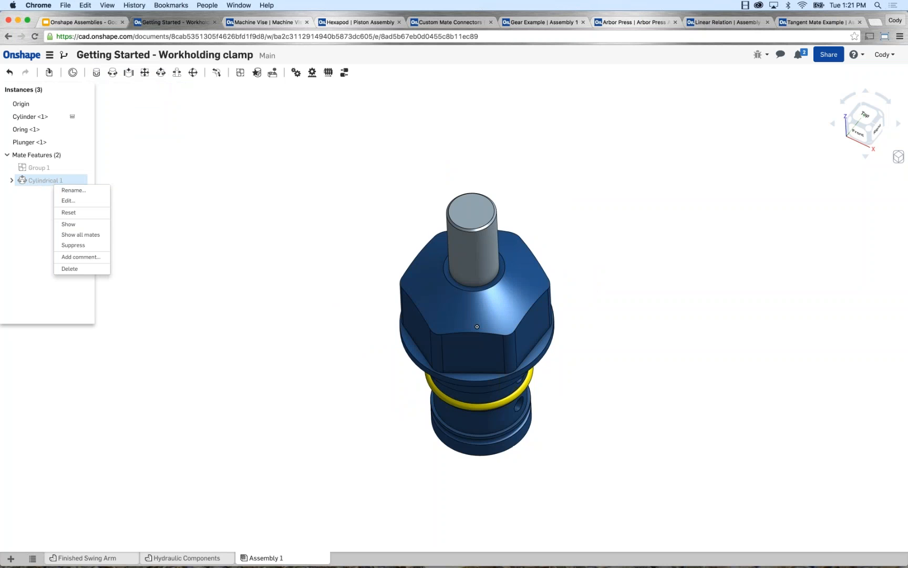
click(11, 180)
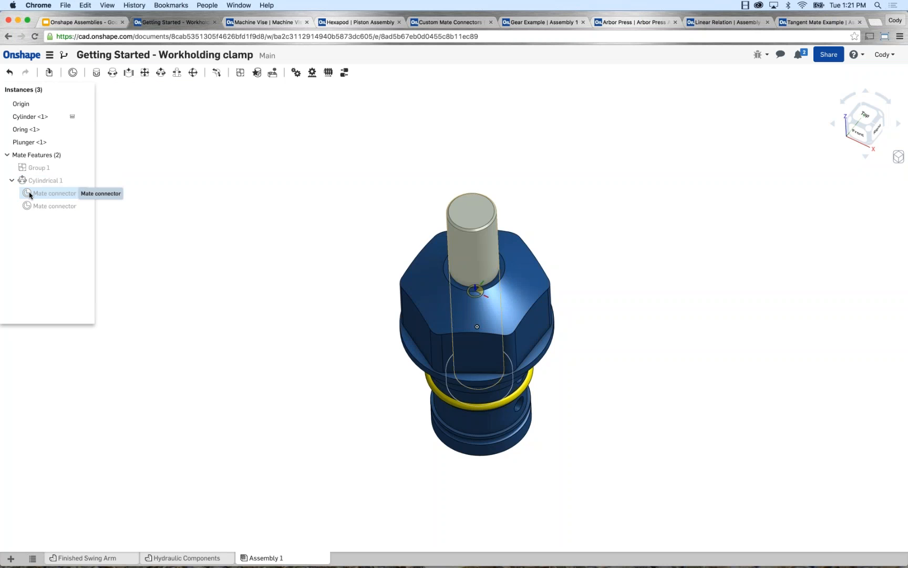
click(11, 180)
scroll(280, 269, down, 1)
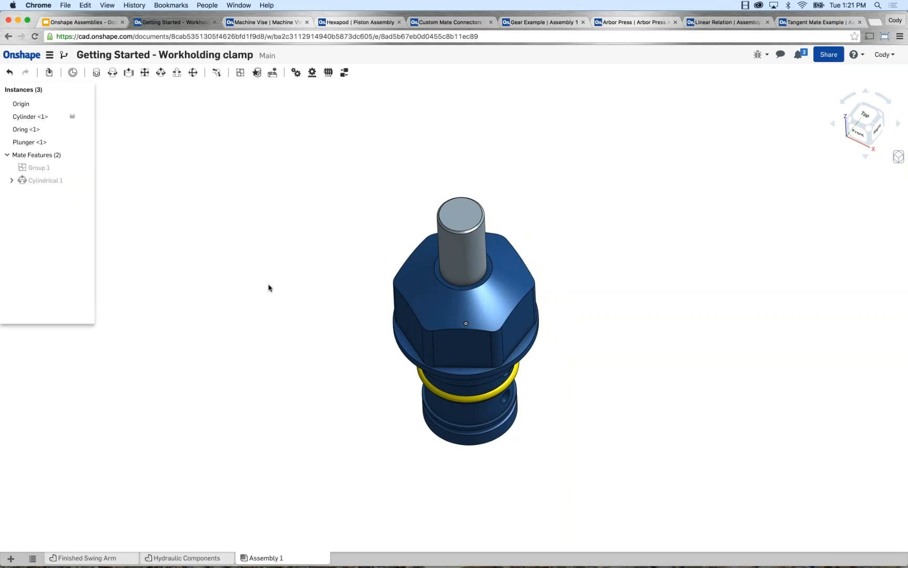
right_drag(268, 284, 345, 278)
middle_drag(345, 278, 329, 270)
drag(430, 196, 405, 219)
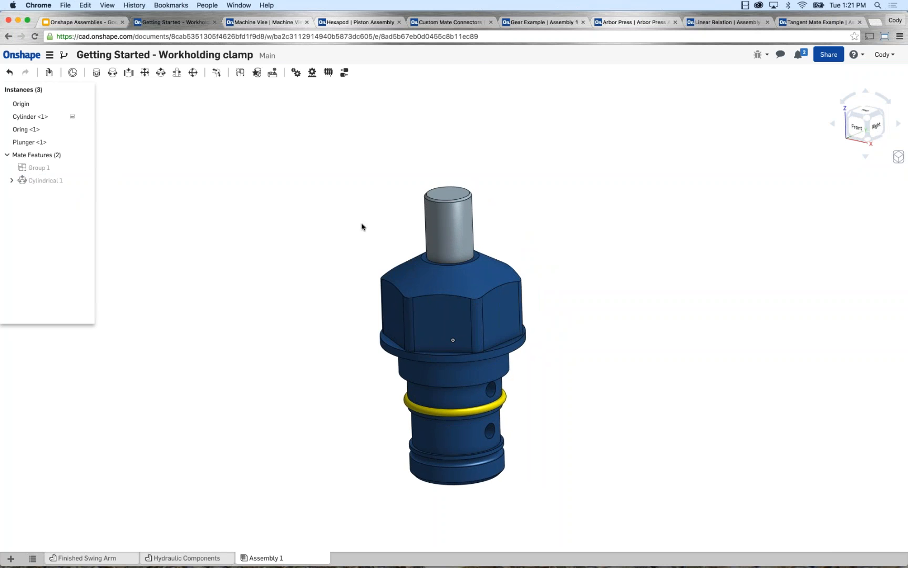
right_drag(362, 225, 366, 240)
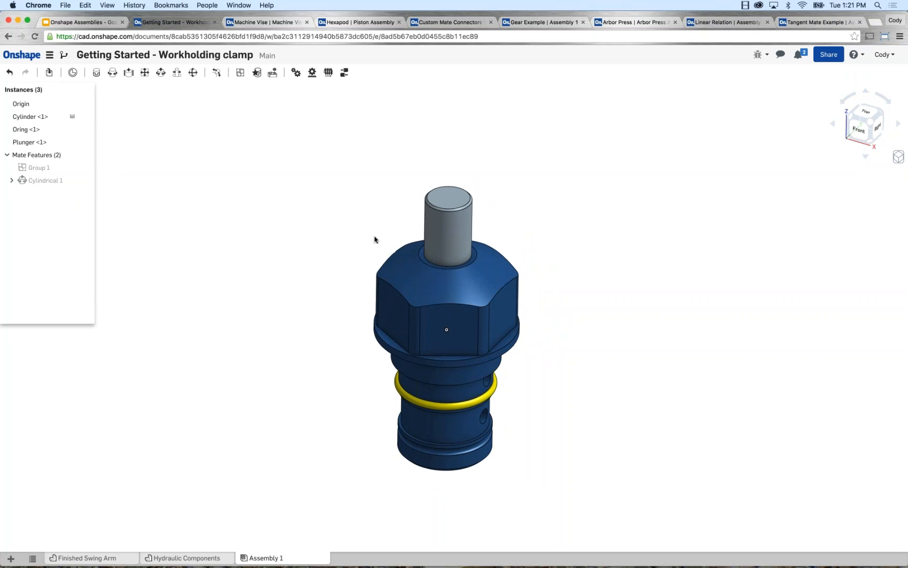
scroll(421, 292, up, 3)
scroll(205, 168, down, 2)
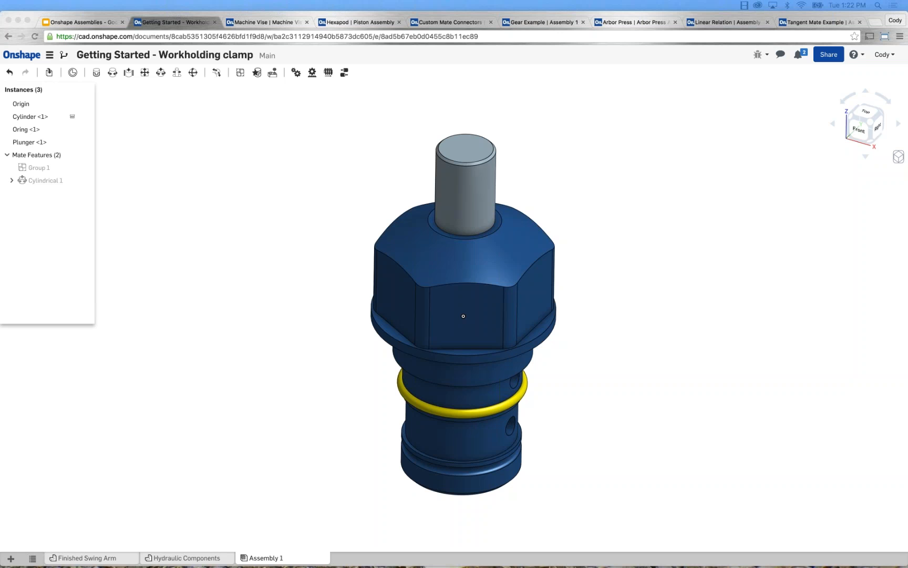
Try out the limits option of the Cylindrical mate by sliding the plunger along its axis, and leave limits turned off.
right_click(48, 181)
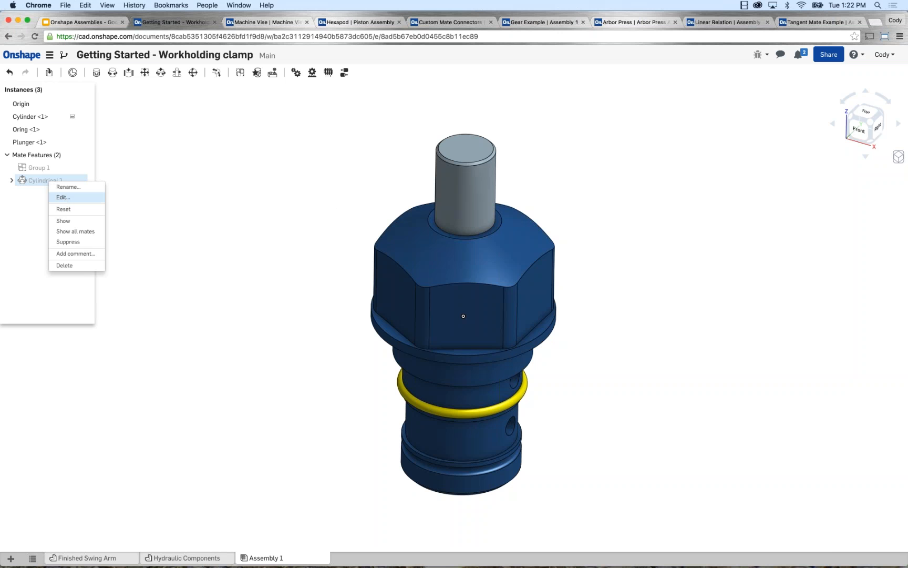
click(63, 197)
click(102, 137)
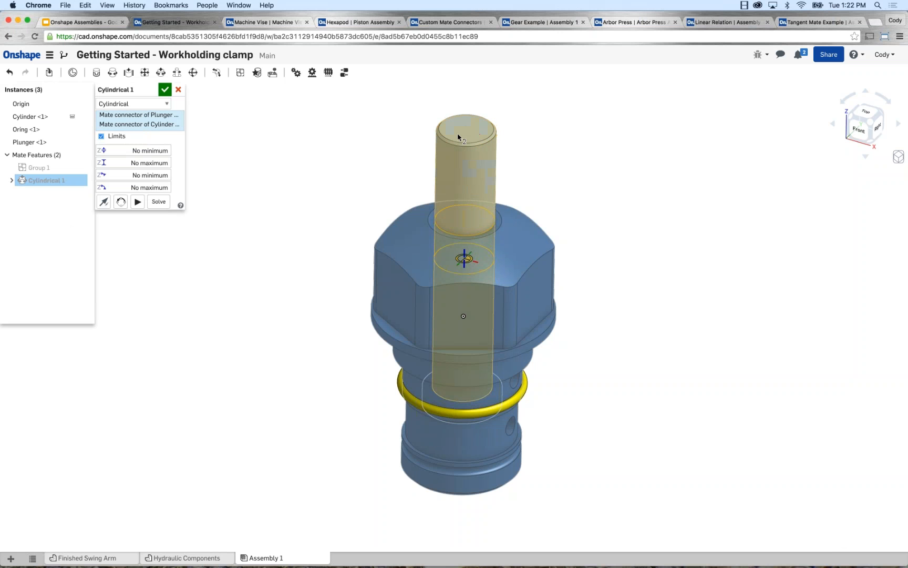
drag(457, 139, 457, 116)
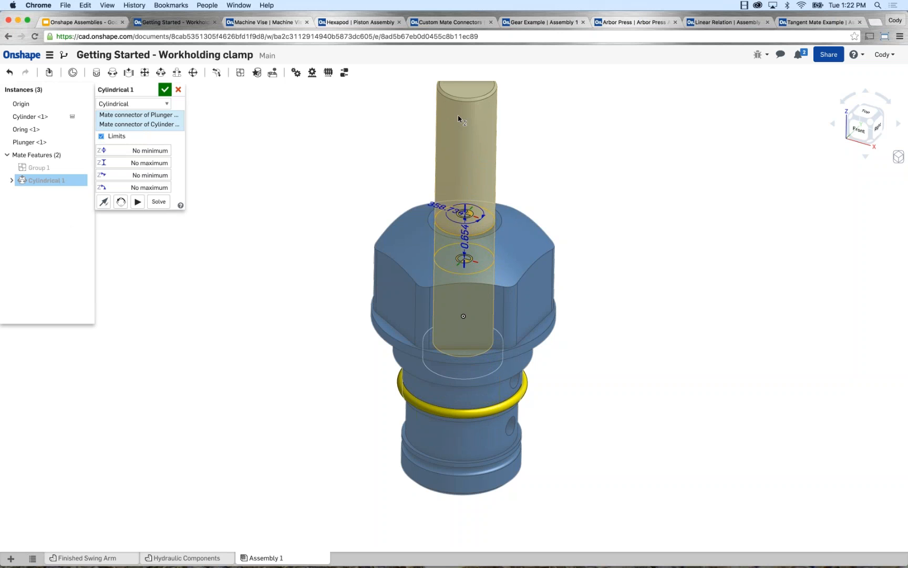
mouse_move(458, 119)
mouse_down()
mouse_move(459, 109)
mouse_move(462, 194)
mouse_move(467, 126)
mouse_up()
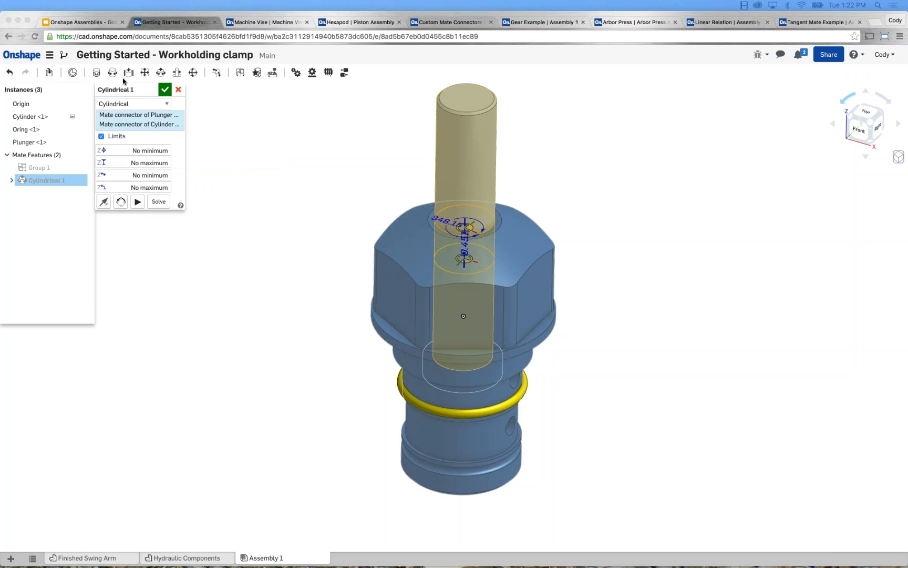
click(102, 137)
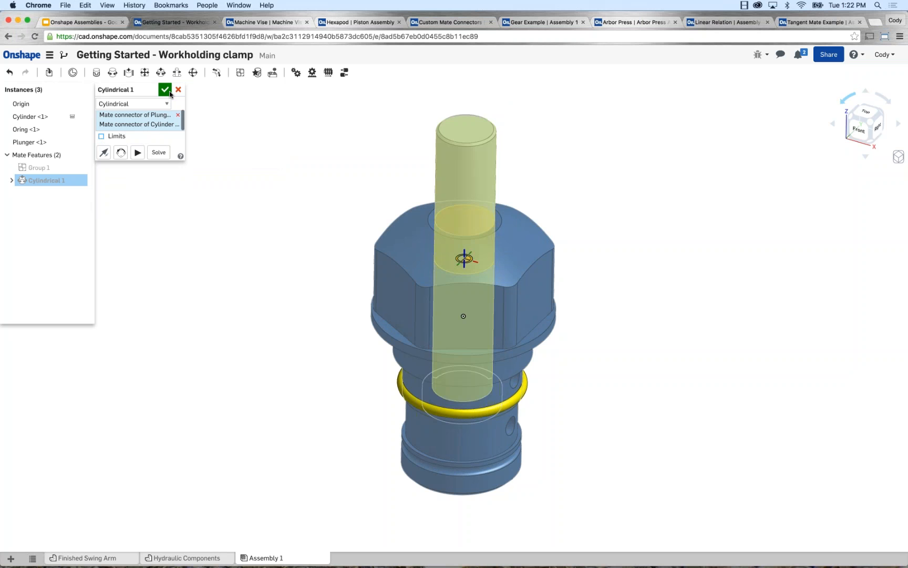
click(165, 91)
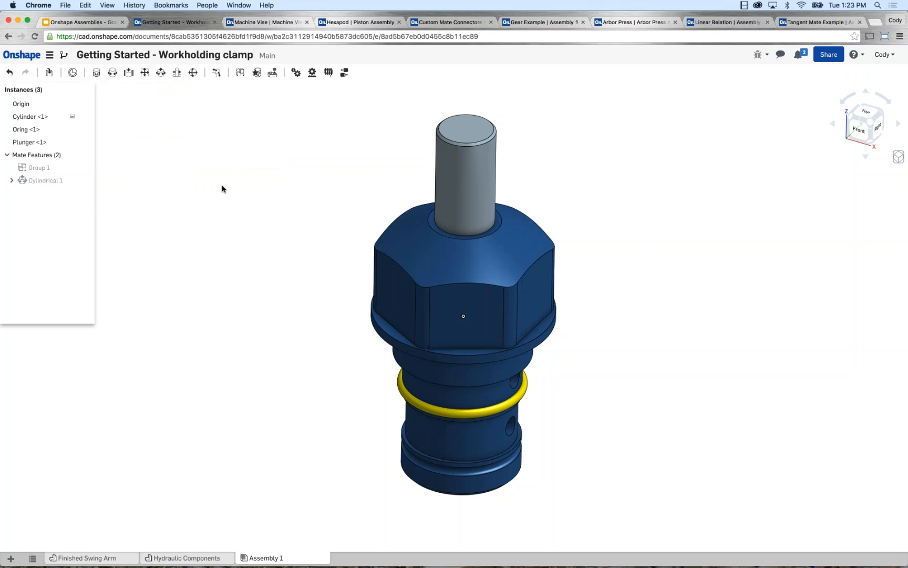
Insert the Finished Arm from the Finished Swing Arm part studio and place it freely beside the plunger.
click(82, 558)
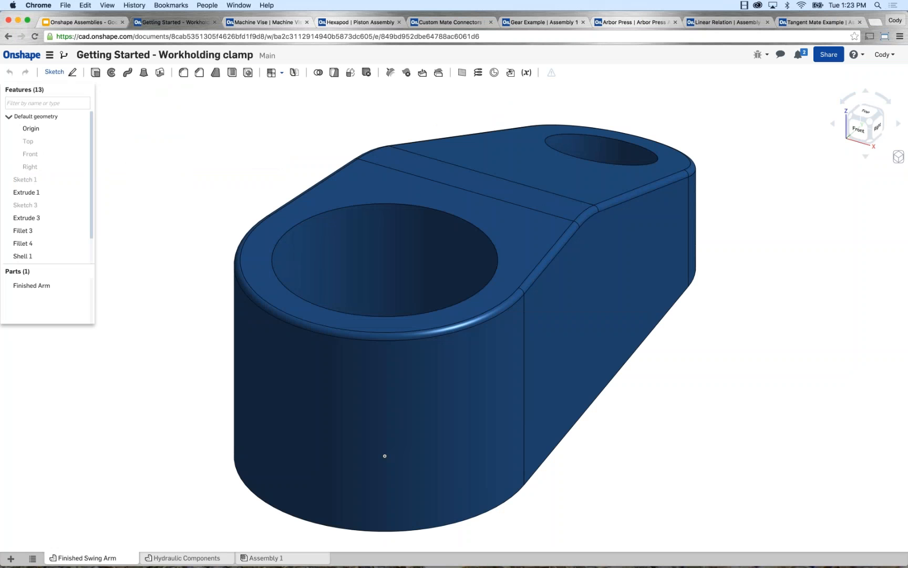
click(263, 558)
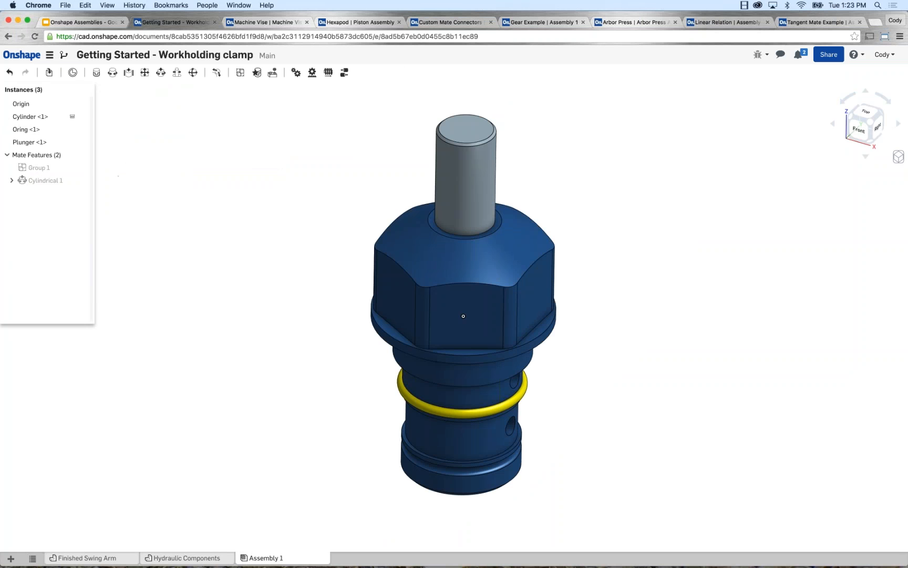
click(50, 74)
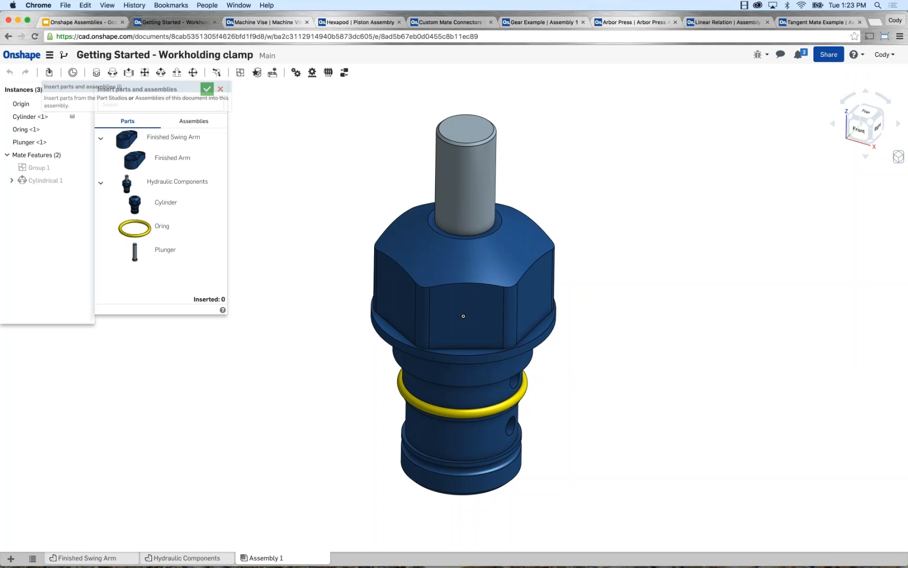
click(182, 143)
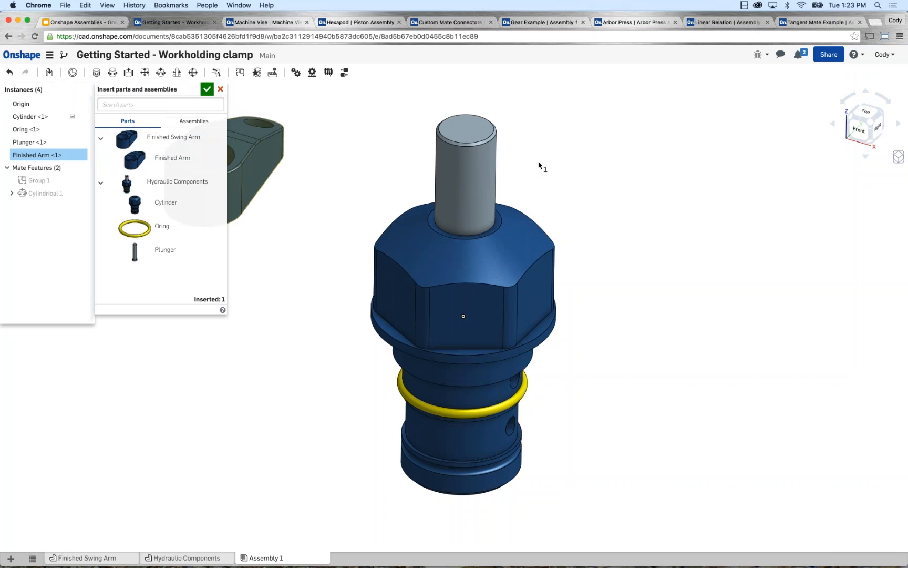
click(614, 145)
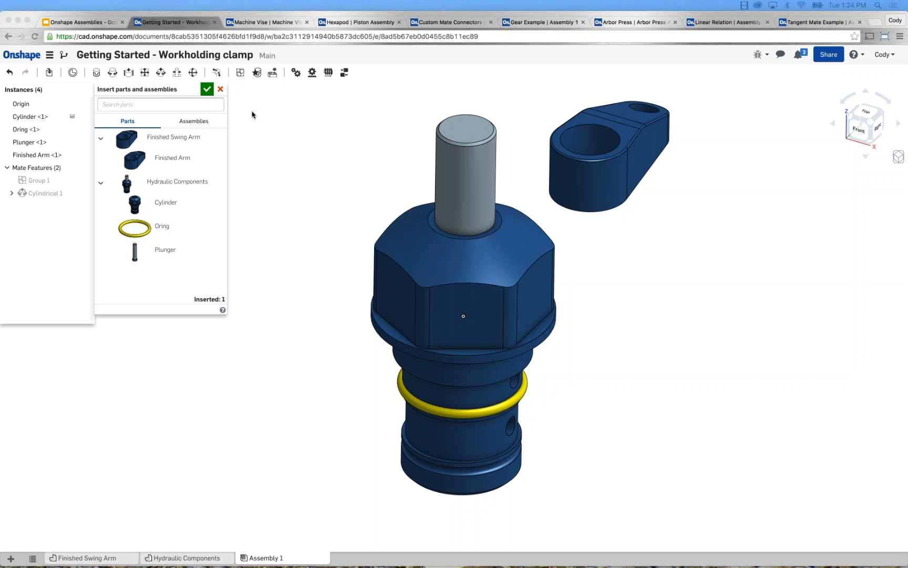
click(207, 90)
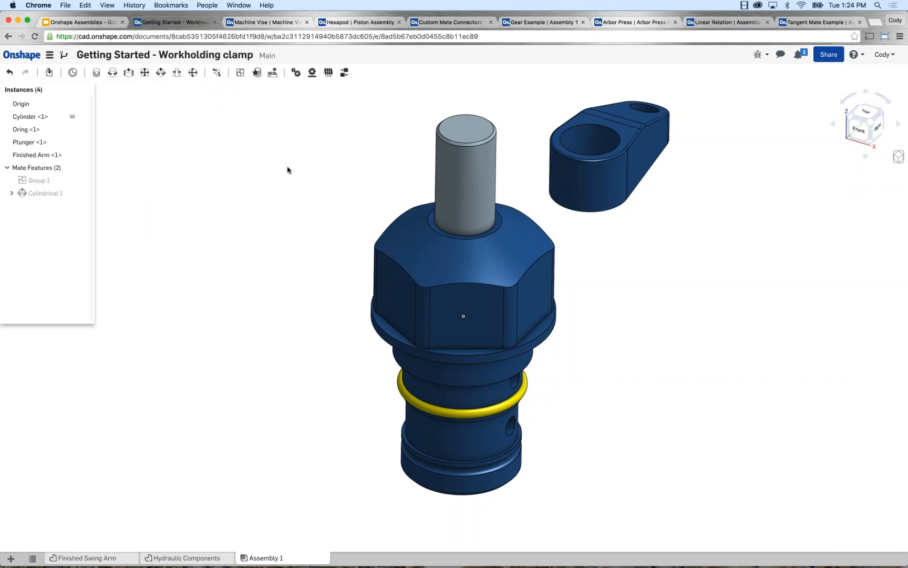
Try moving the Finished Arm freely in the space beside the plunger, undoing one of the moves.
click(597, 123)
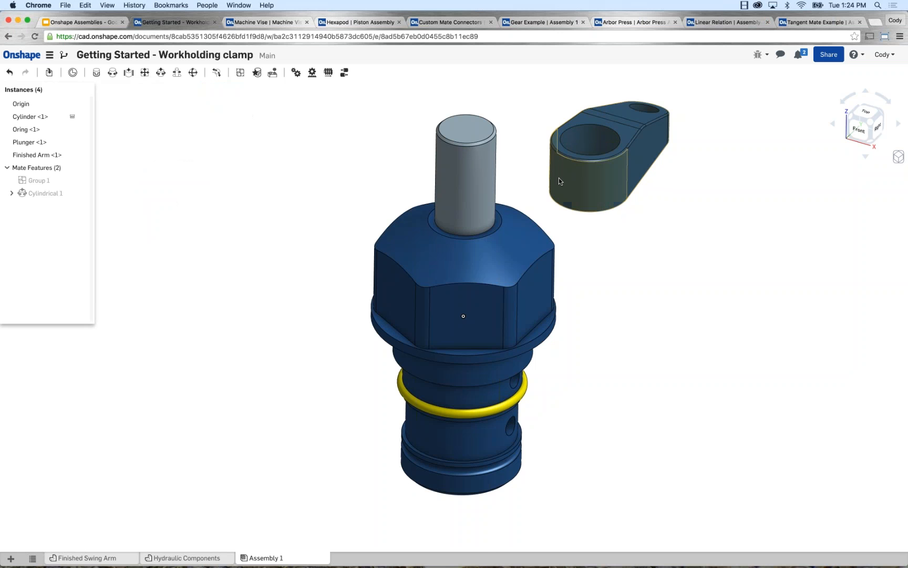
scroll(537, 170, up, 3)
middle_drag(525, 166, 469, 188)
scroll(468, 188, down, 1)
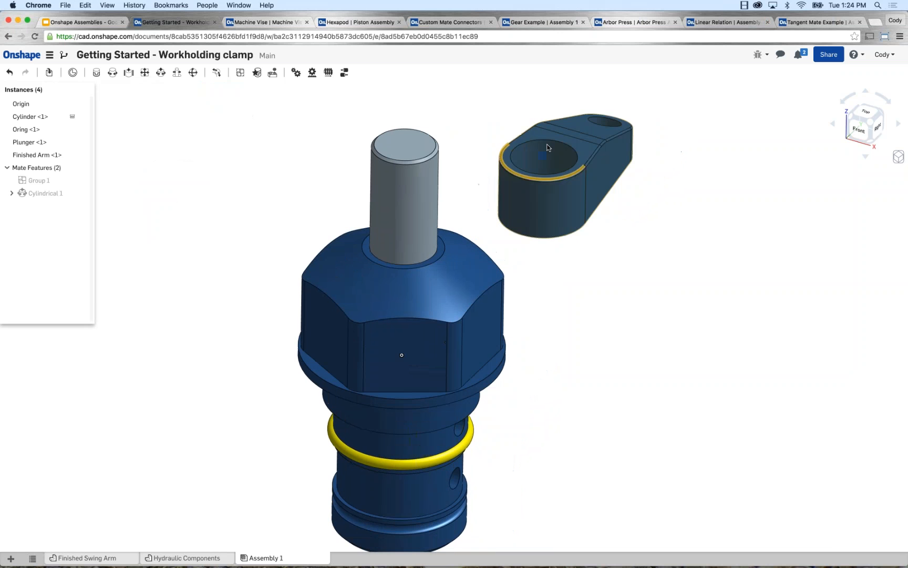
mouse_move(547, 144)
mouse_down()
mouse_move(651, 144)
mouse_move(575, 115)
mouse_move(557, 153)
mouse_move(560, 144)
mouse_move(484, 155)
mouse_move(562, 122)
mouse_move(544, 126)
mouse_up()
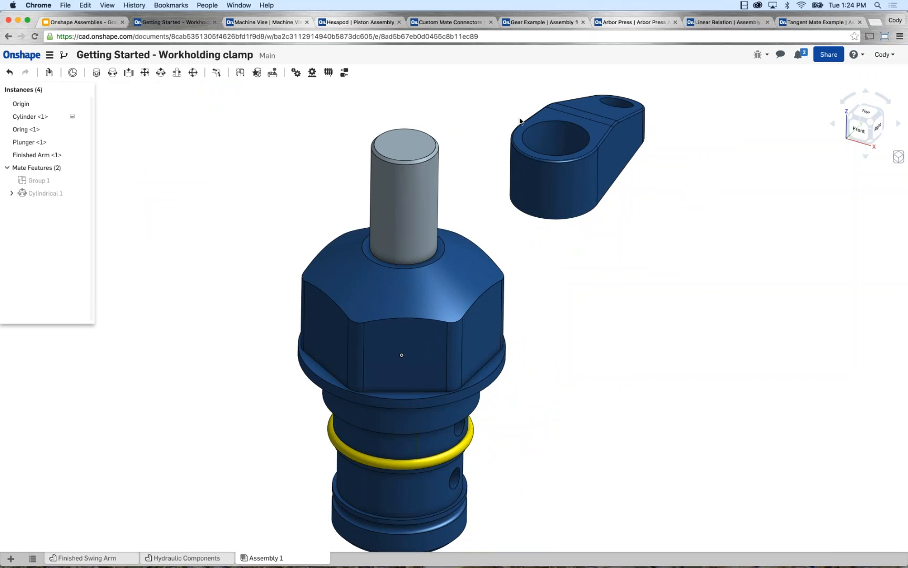
key(super+z)
drag(550, 174, 624, 170)
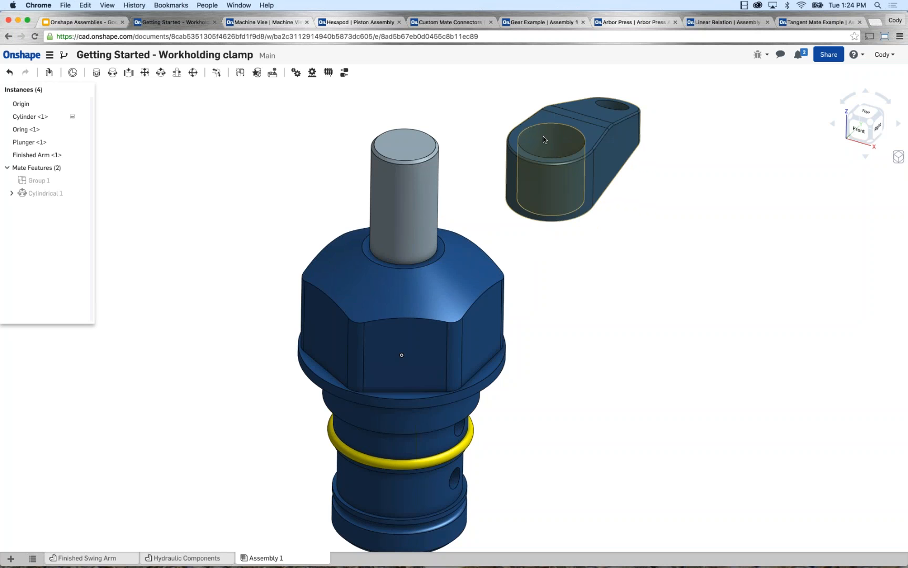
Shift and slightly tilt the Finished Arm with the triad manipulator placed on its upper face, and clear the selection.
click(554, 119)
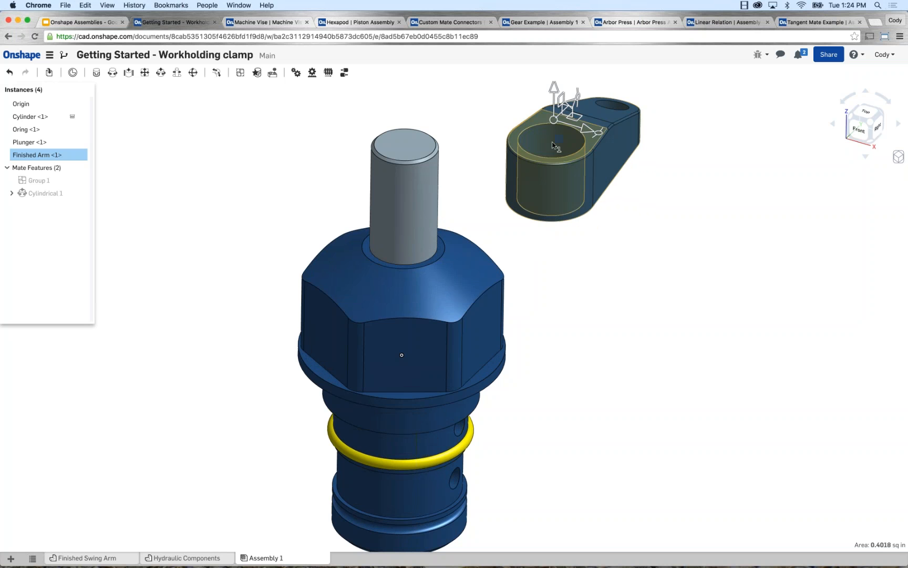
drag(552, 142, 593, 94)
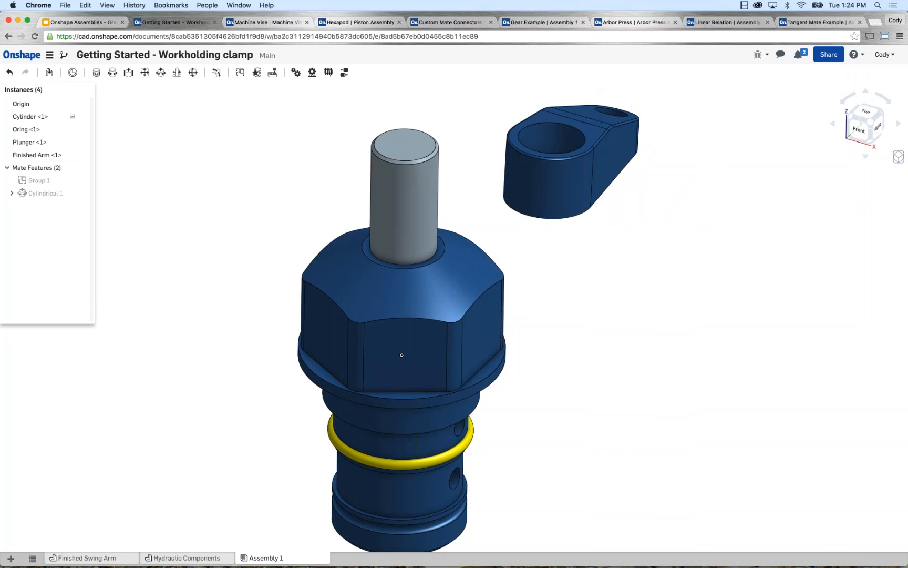
click(539, 117)
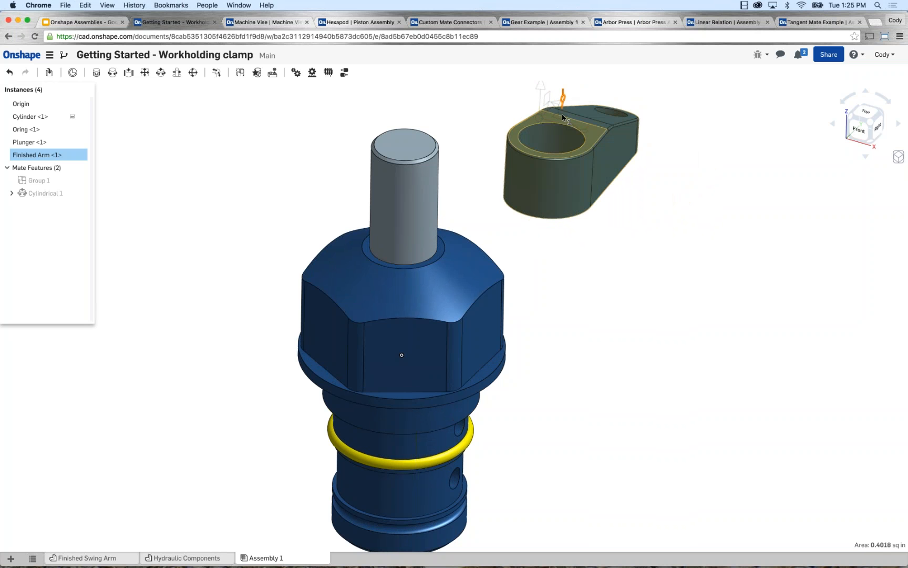
drag(562, 114, 565, 97)
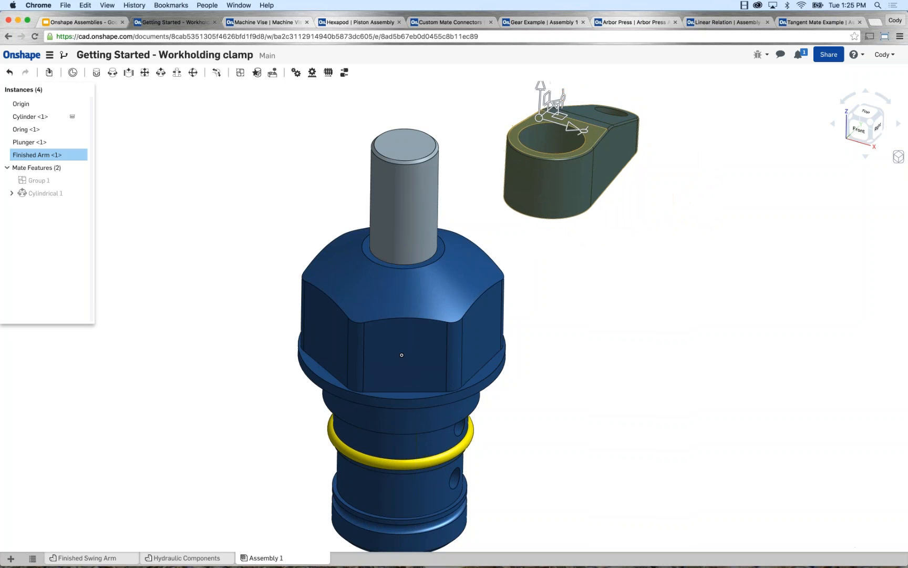
key(space)
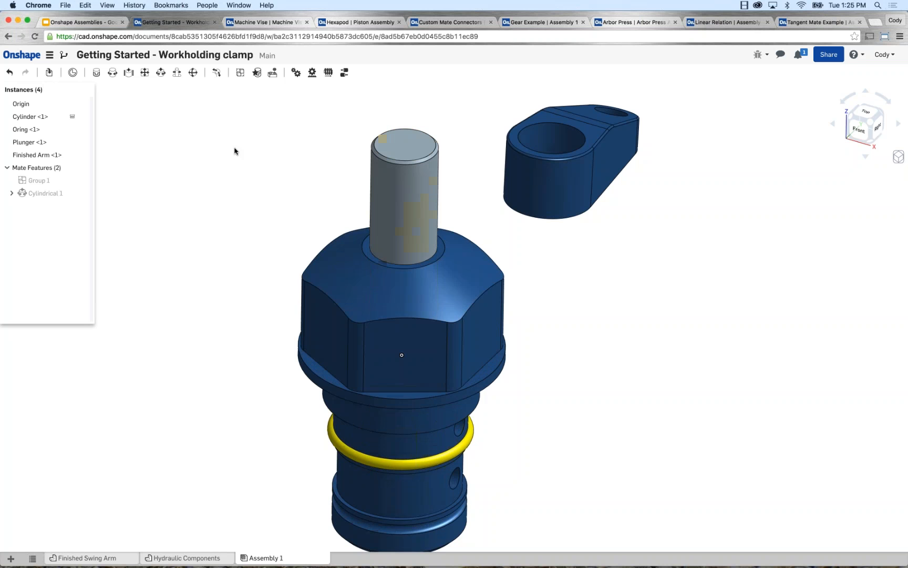
Fasten the Finished Arm's large hole to the top of the plunger with a Fastened mate, and test the arm's motion.
click(97, 75)
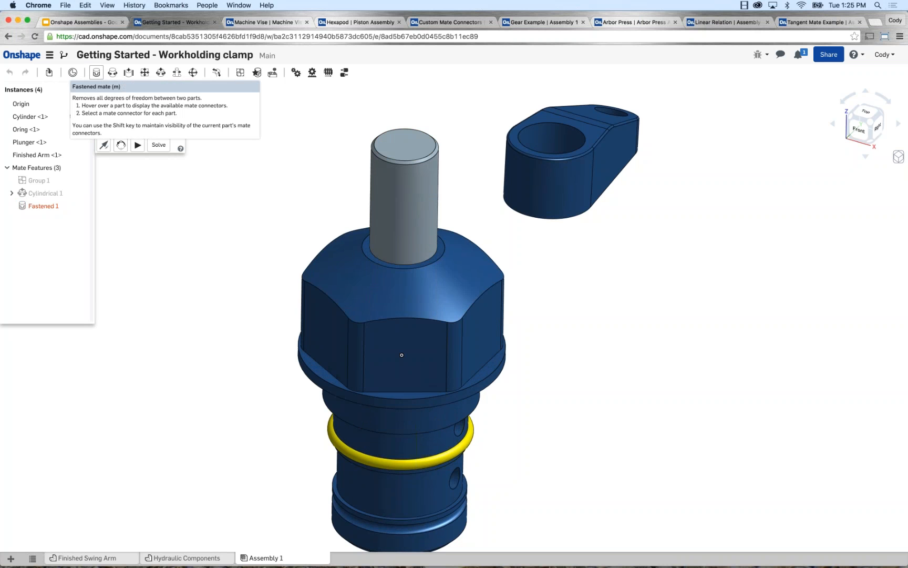
click(406, 148)
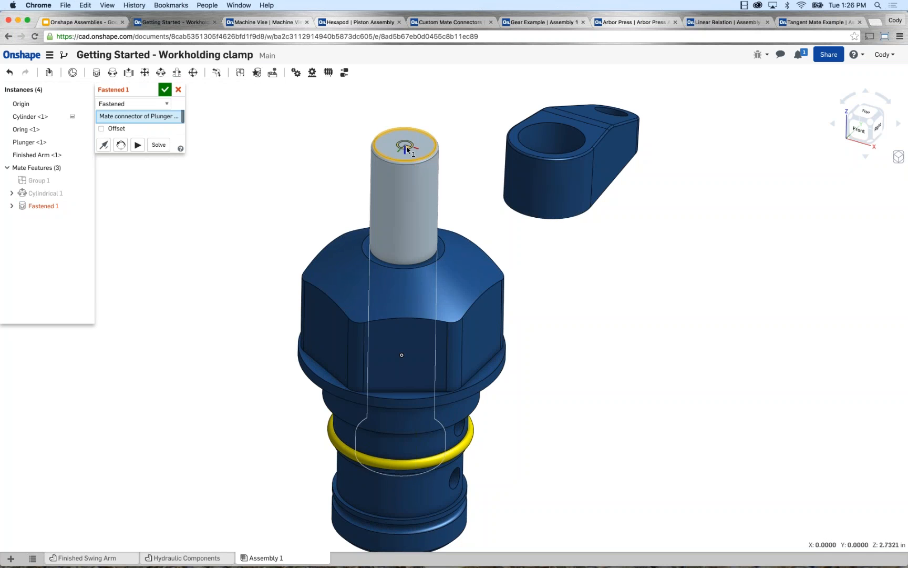
click(554, 142)
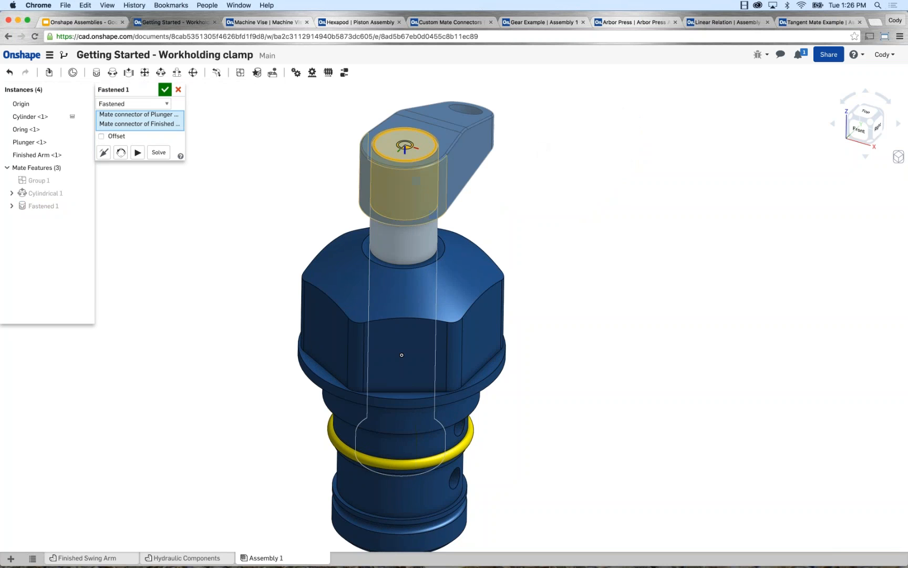
click(164, 89)
scroll(278, 154, down, 2)
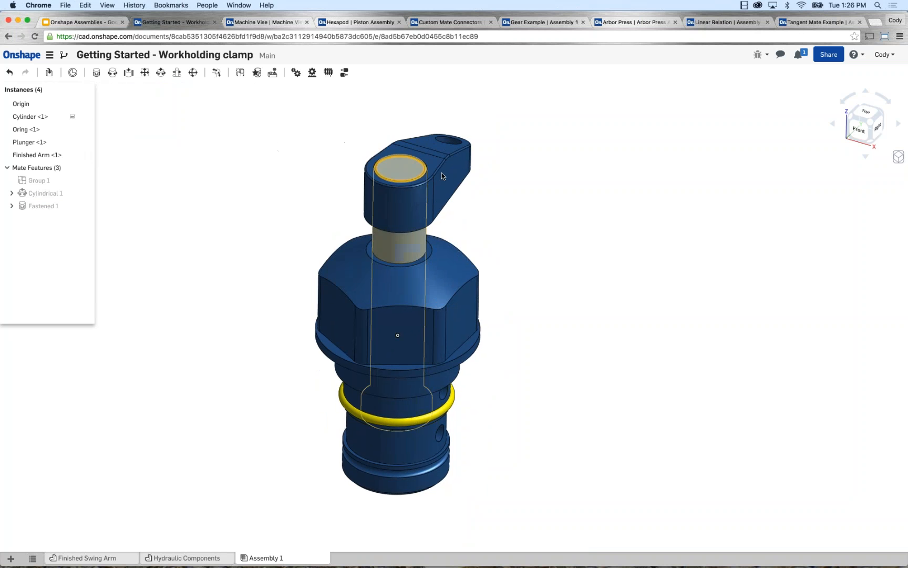
drag(442, 173, 344, 144)
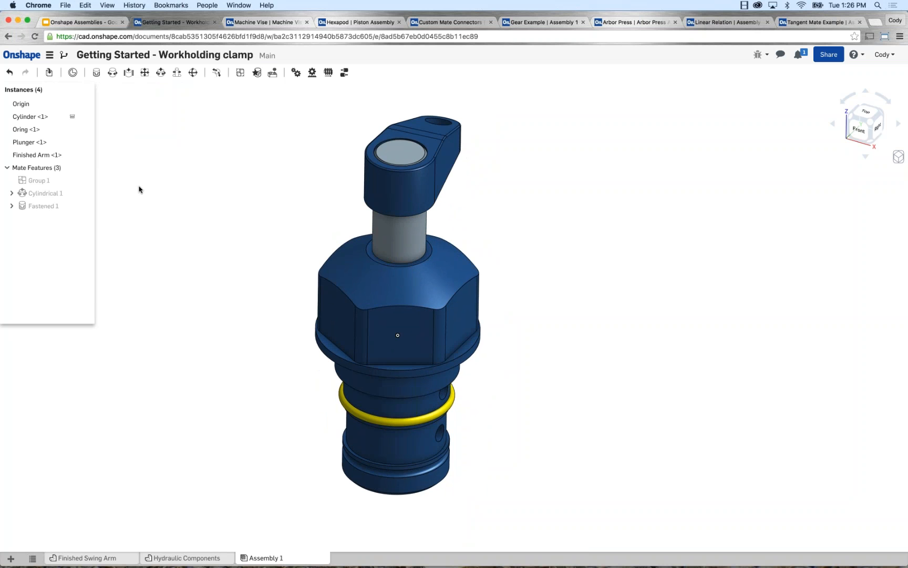
Edit the Fastened mate and reorient its secondary axis in quarter turns until the arm points to the right of the cylinder.
right_click(51, 206)
click(66, 222)
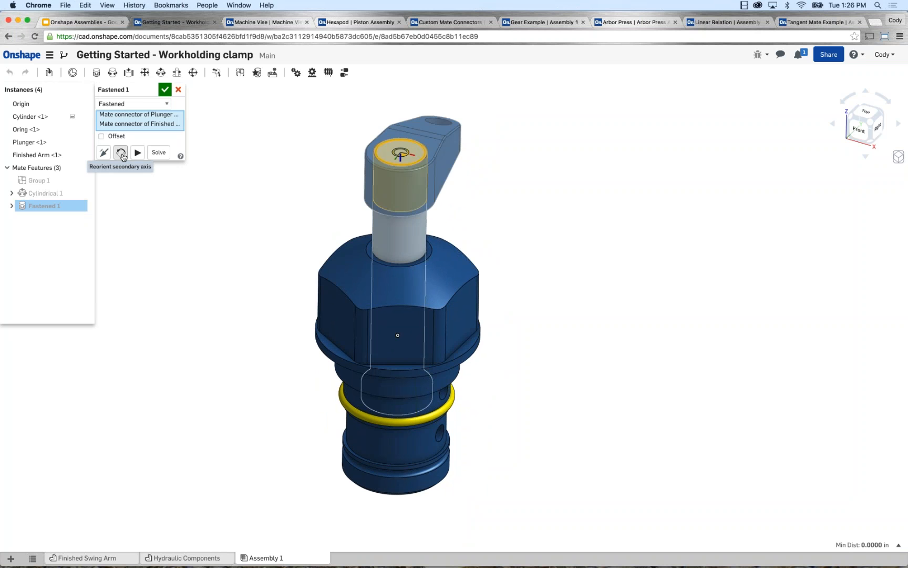
click(121, 153)
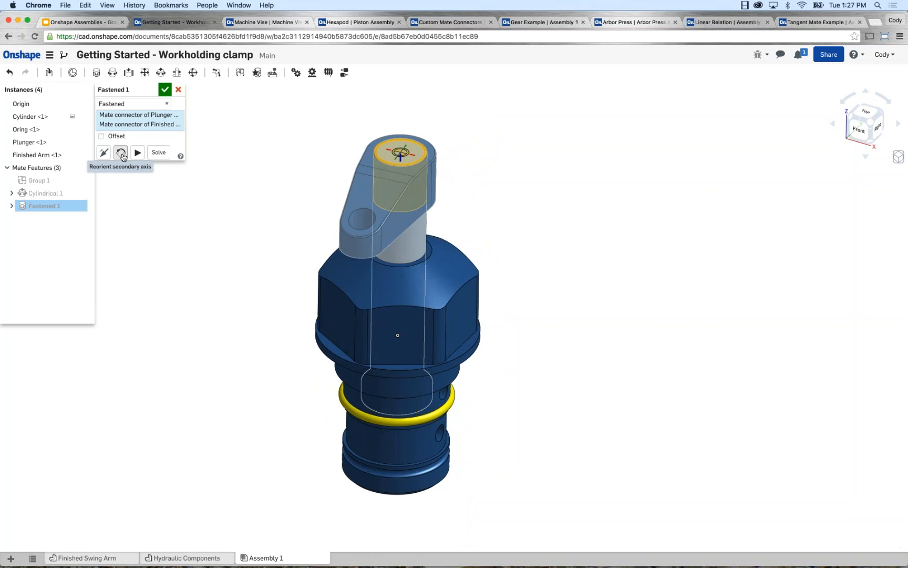
click(121, 153)
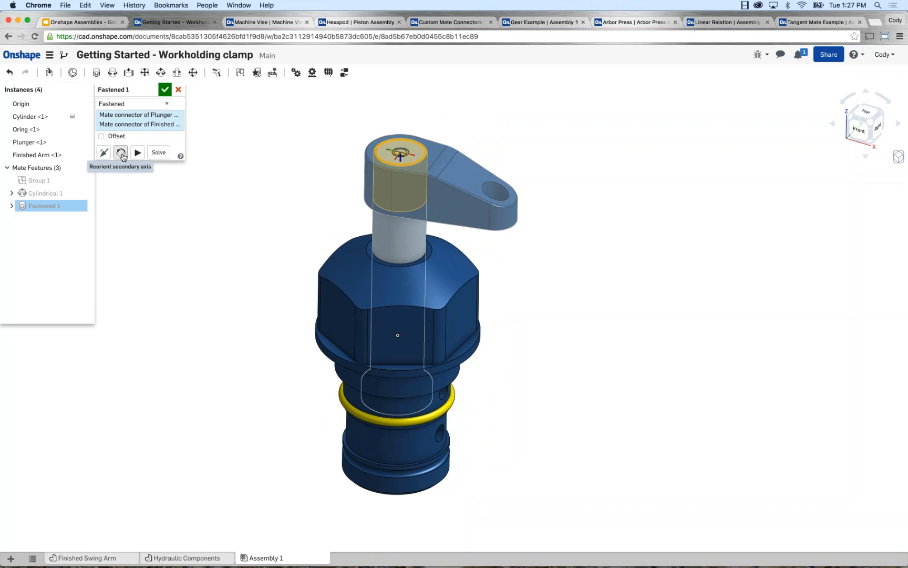
click(122, 153)
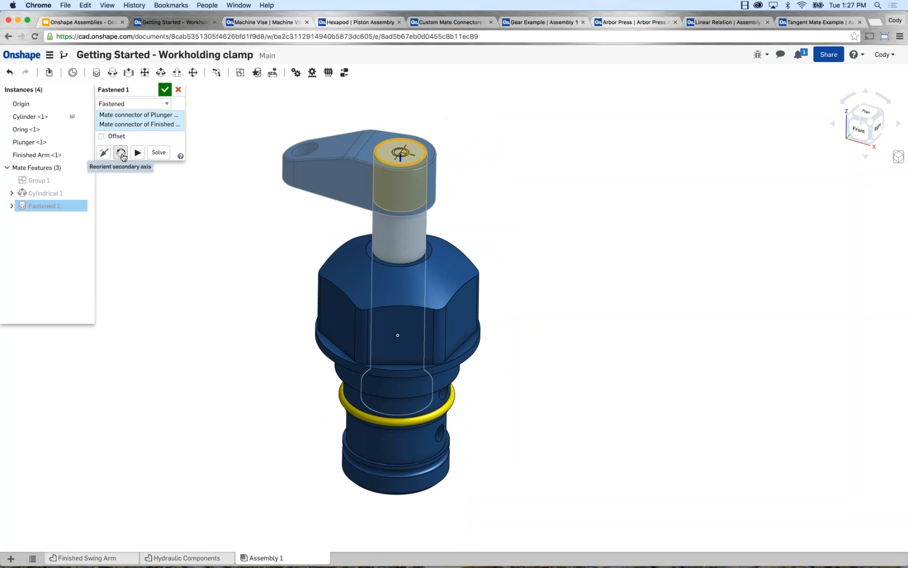
click(121, 153)
click(121, 154)
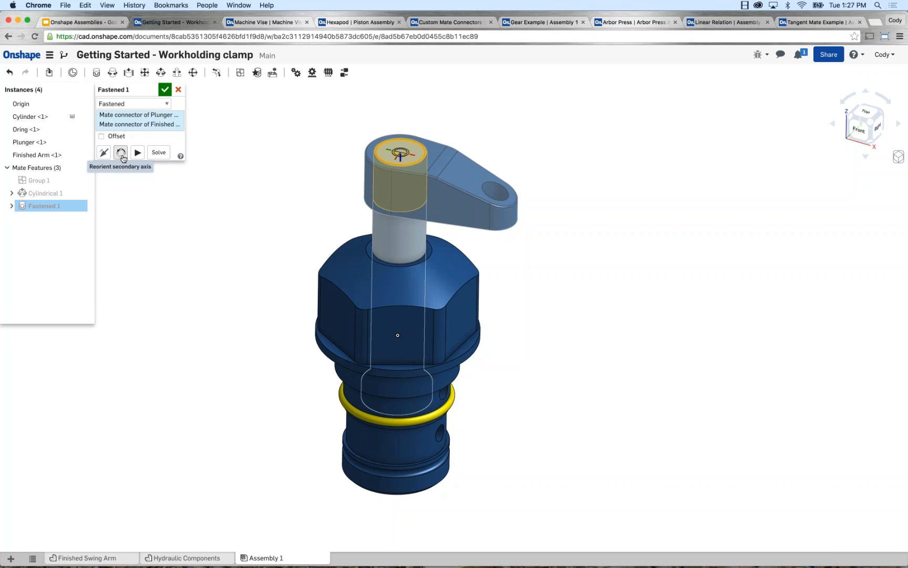
Try flipping the Fastened mate's primary axis, restore its direction and accept the mate.
click(105, 156)
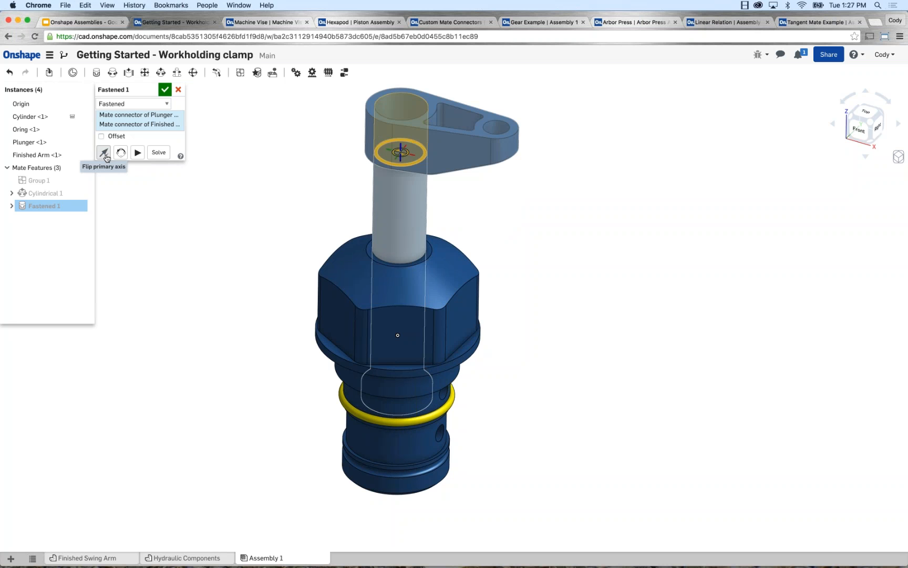
click(105, 155)
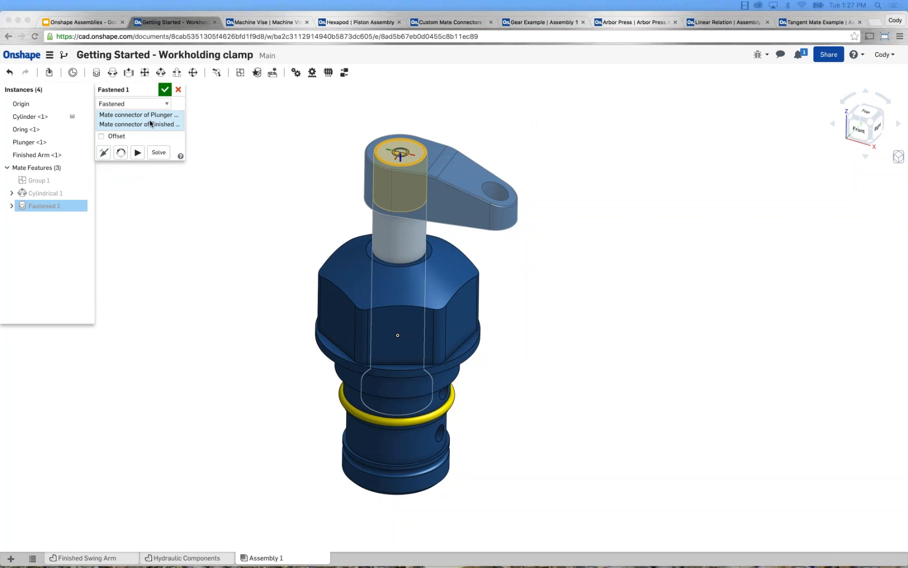
click(165, 90)
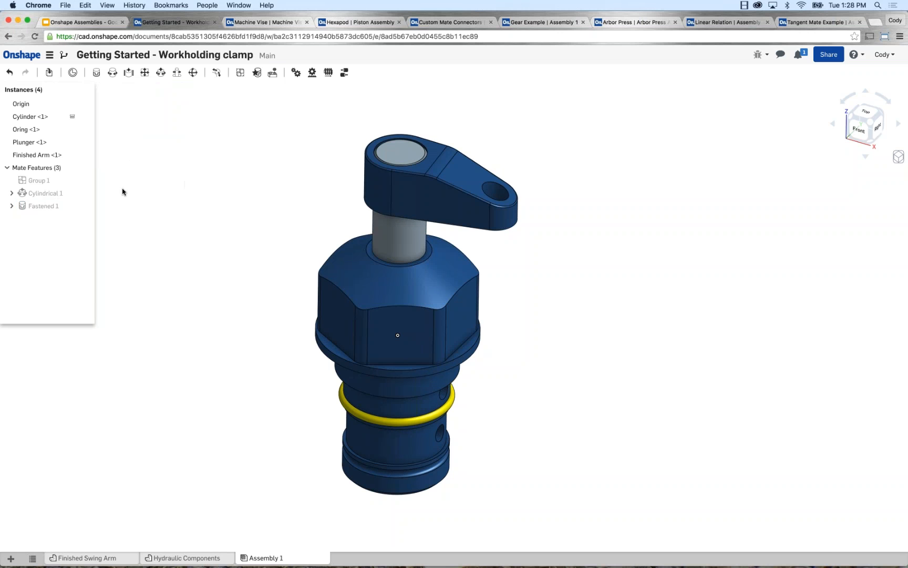
Try rotating the Fastened mate's plunger connector 30 deg about Z with the Move option, and turn Move off again.
click(12, 206)
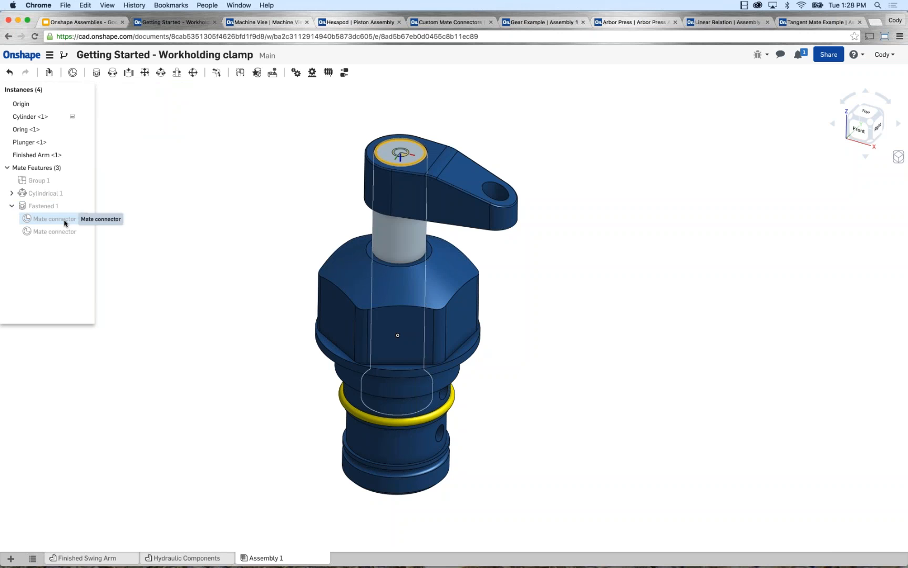
right_click(60, 222)
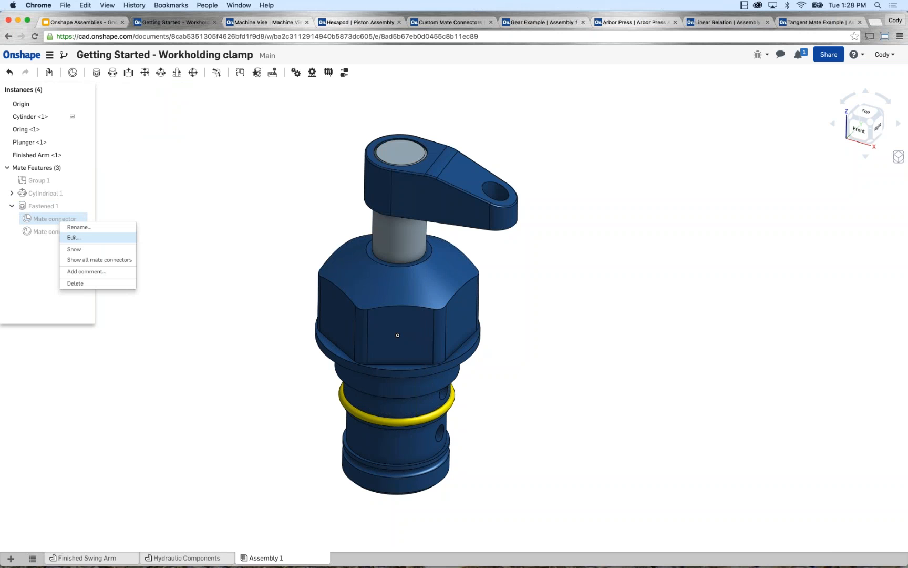
click(74, 237)
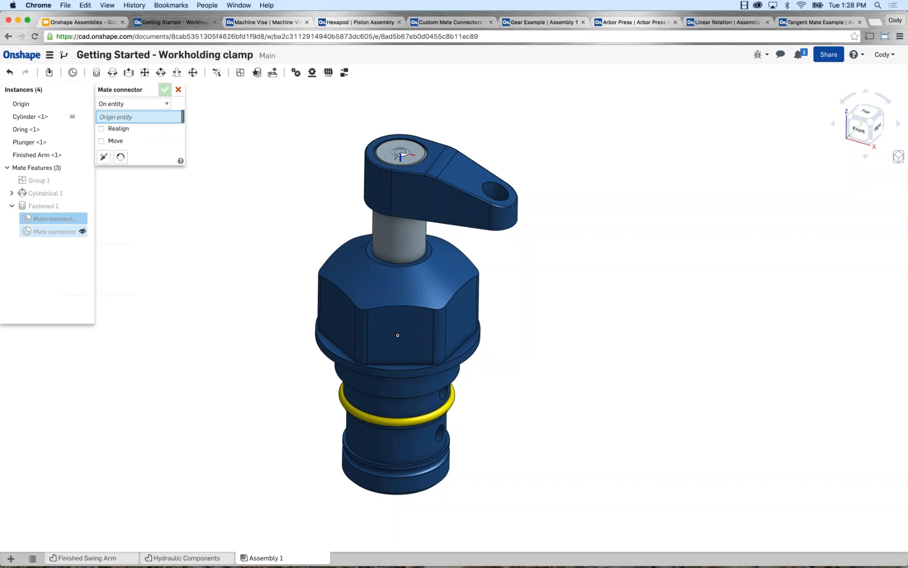
click(102, 141)
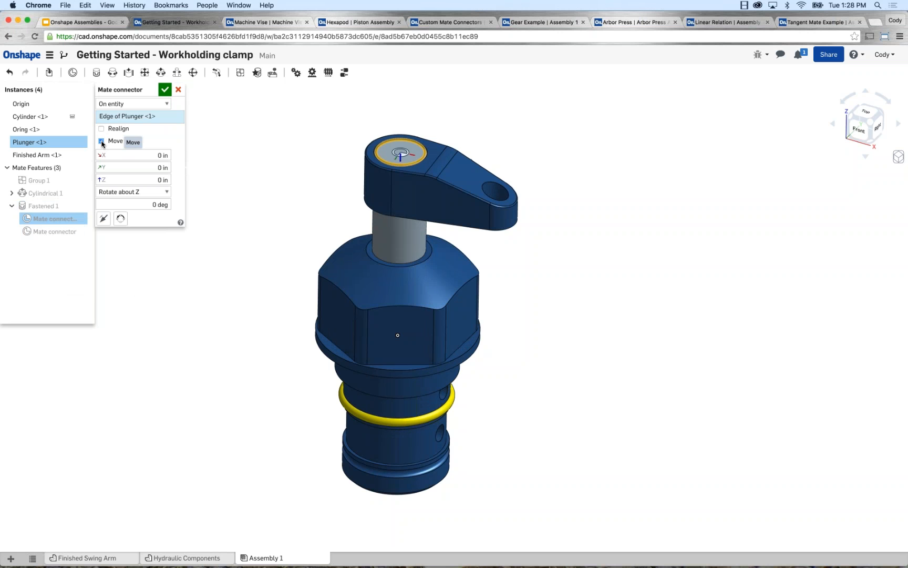
click(166, 204)
text(30)
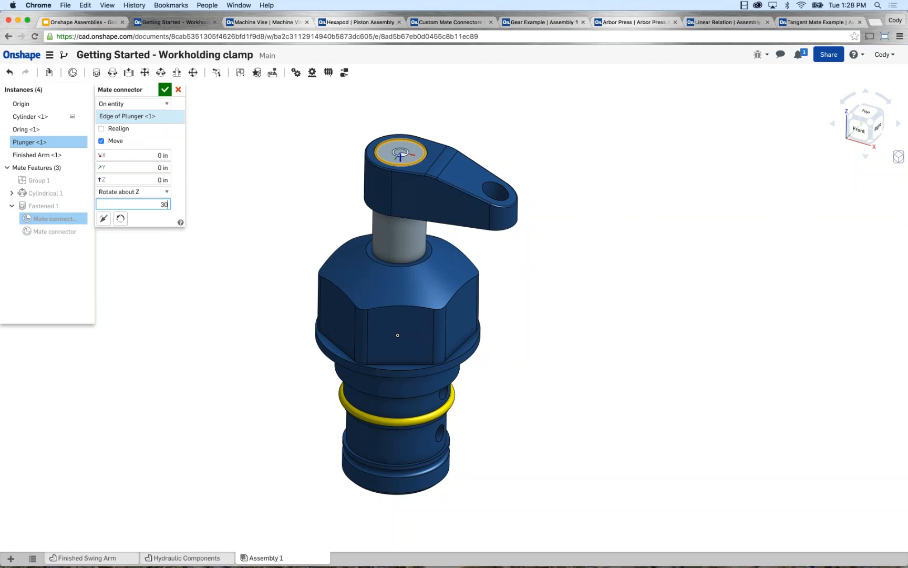
key(Return)
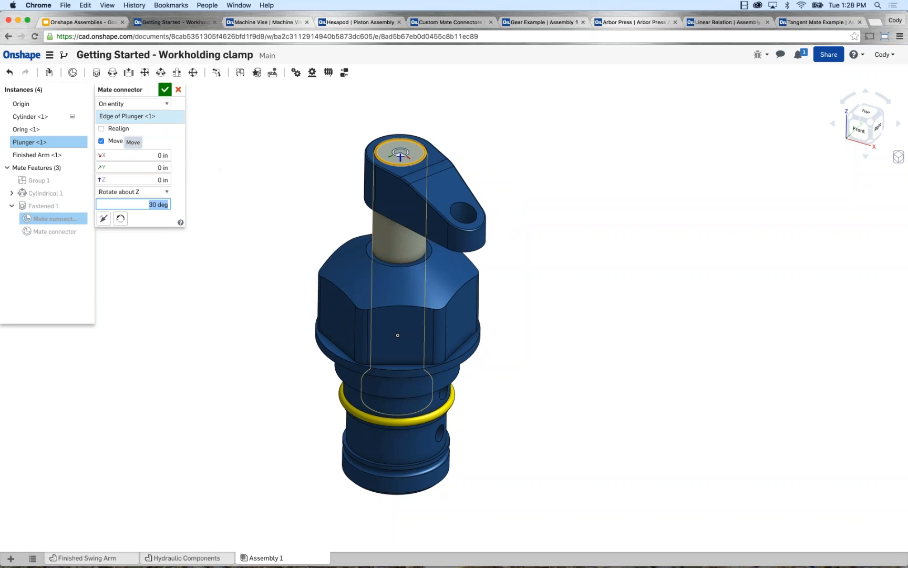
click(101, 141)
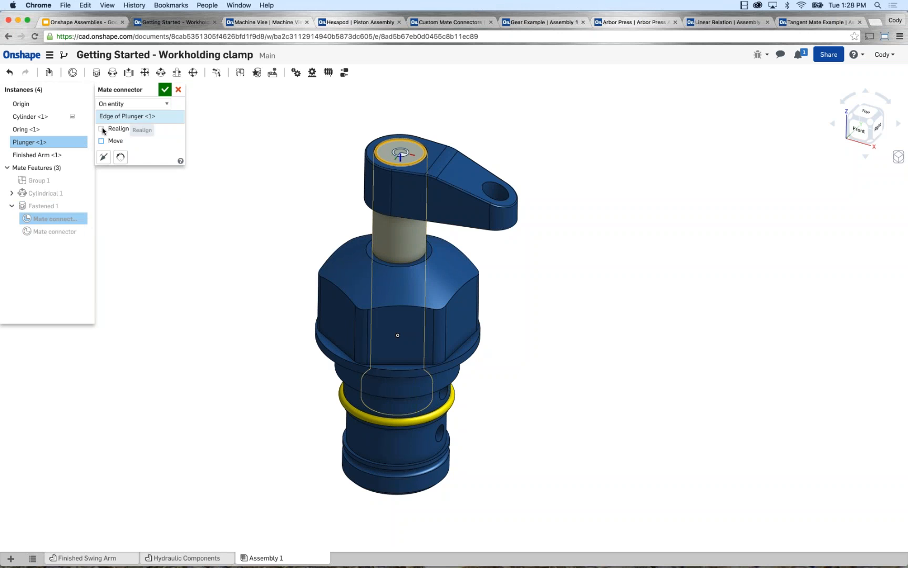
Try the Realign option of the plunger's mate connector, turn it off and close the connector's settings.
click(101, 128)
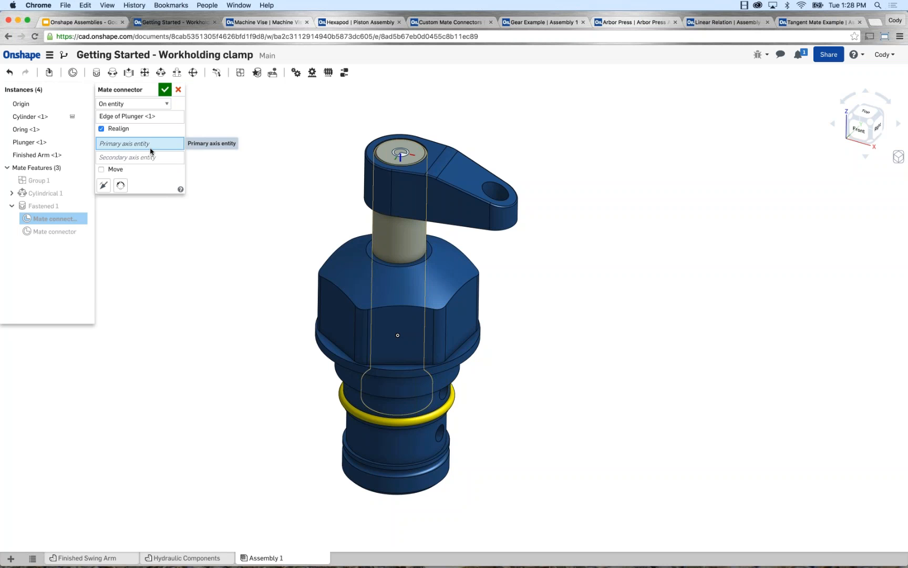
click(101, 130)
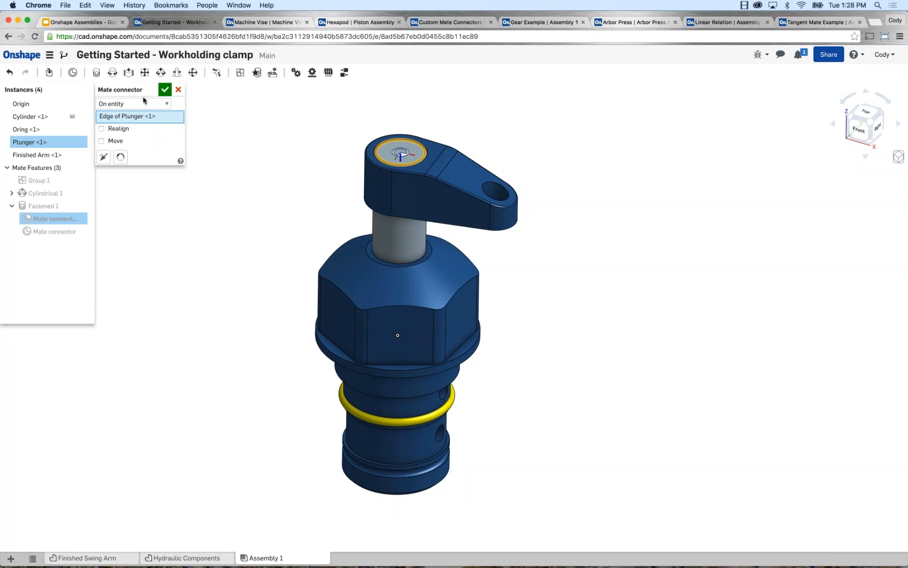
click(165, 90)
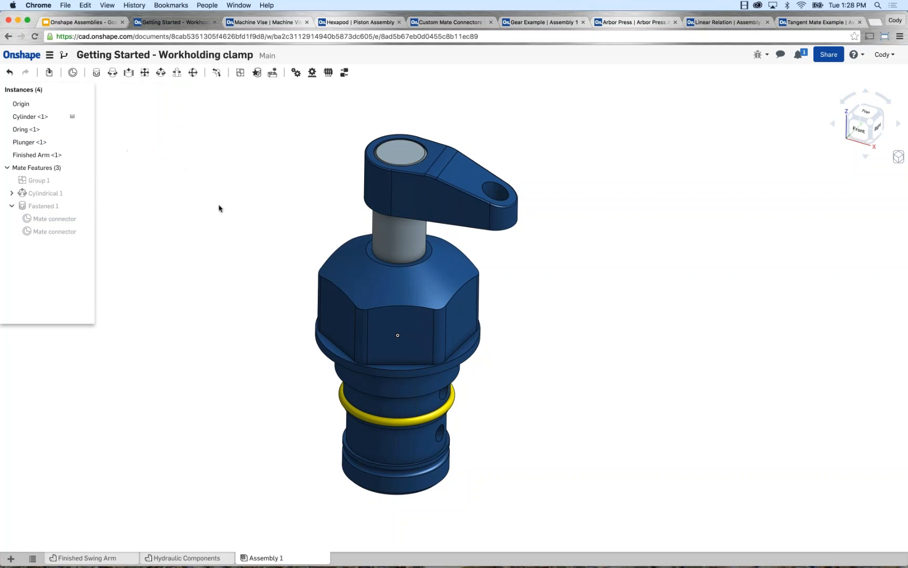
Collapse the Fastened mate's connectors and slide the swing arm with the plunger slightly upward out of the cylinder.
middle_drag(206, 202, 185, 213)
click(11, 206)
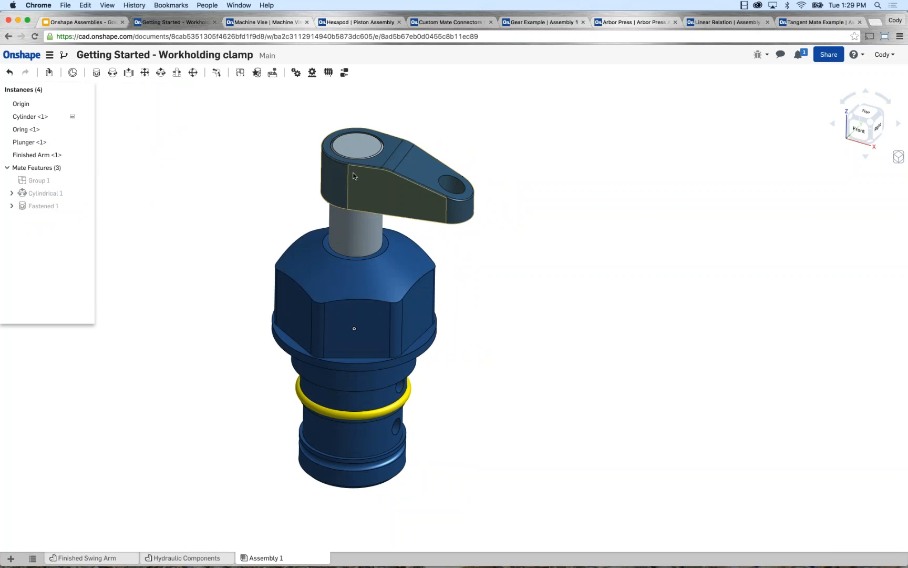
mouse_move(354, 172)
mouse_down()
mouse_move(343, 156)
mouse_move(328, 172)
mouse_move(336, 186)
mouse_move(351, 178)
mouse_move(344, 147)
mouse_move(347, 173)
mouse_up()
middle_drag(302, 185, 355, 187)
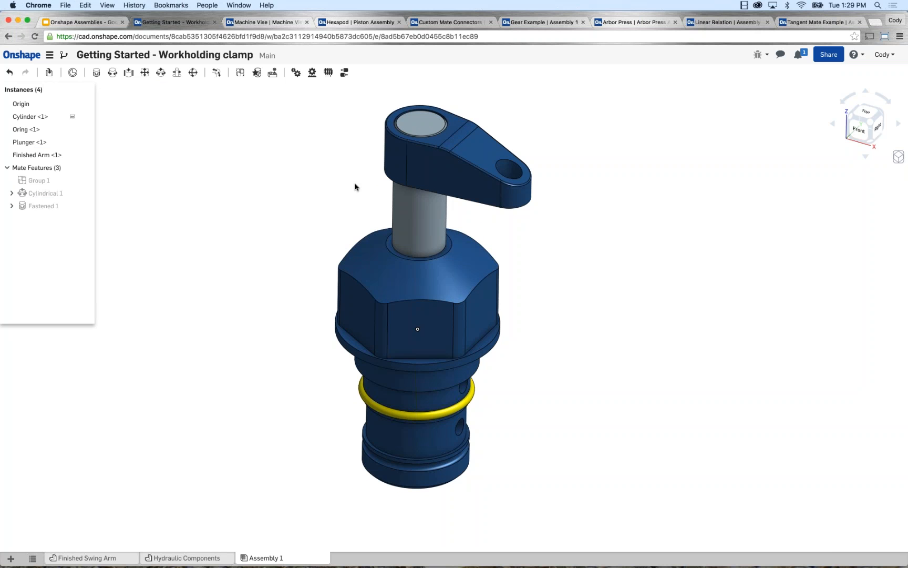
Switch to the Machine Vise assembly document.
click(283, 23)
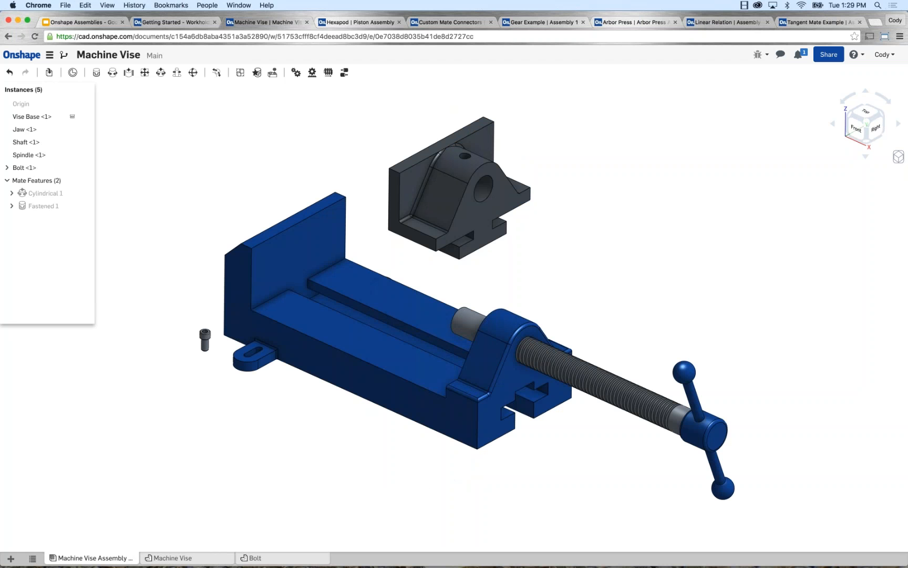
Try a Slider mate between the jaw's lower side edge and the vise base's upper long edge, and animate its motion.
click(128, 73)
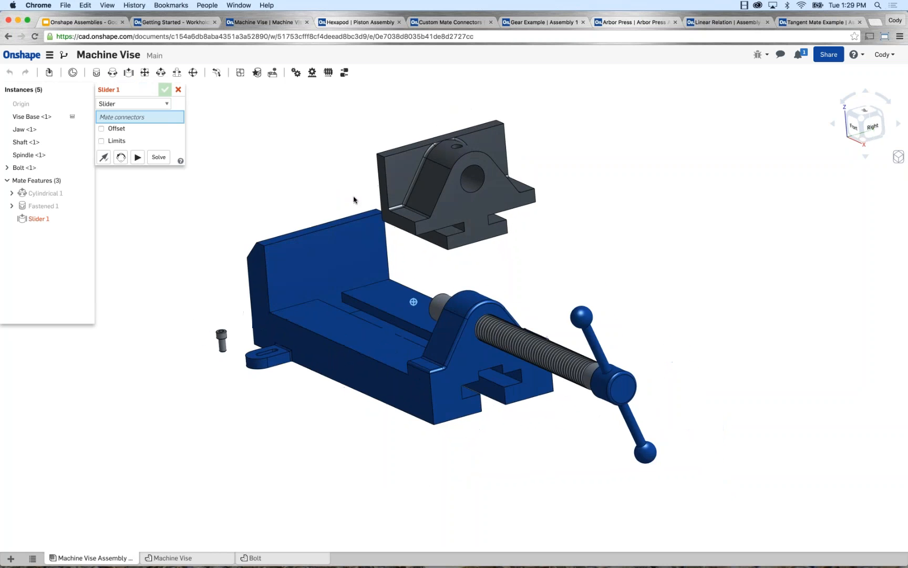
scroll(392, 231, up, 3)
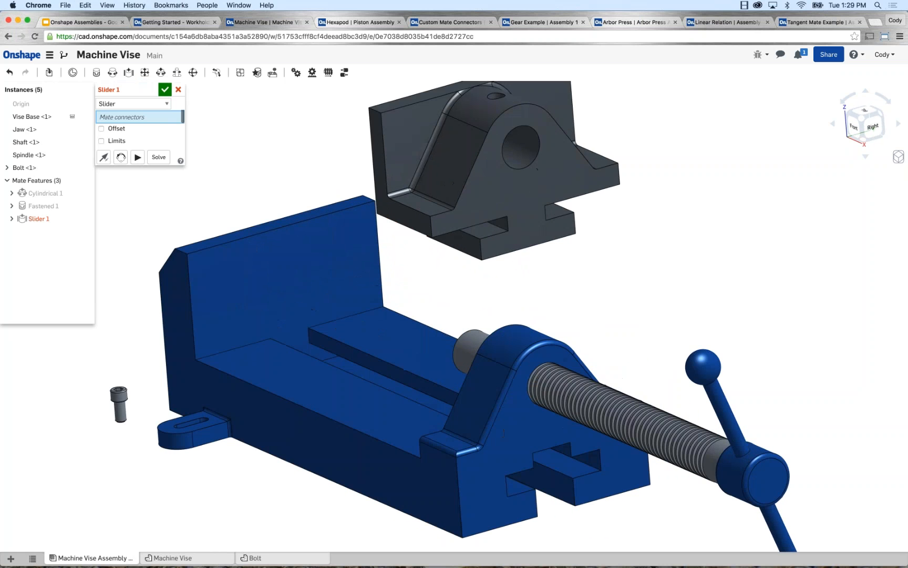
click(400, 239)
scroll(312, 415, up, 10)
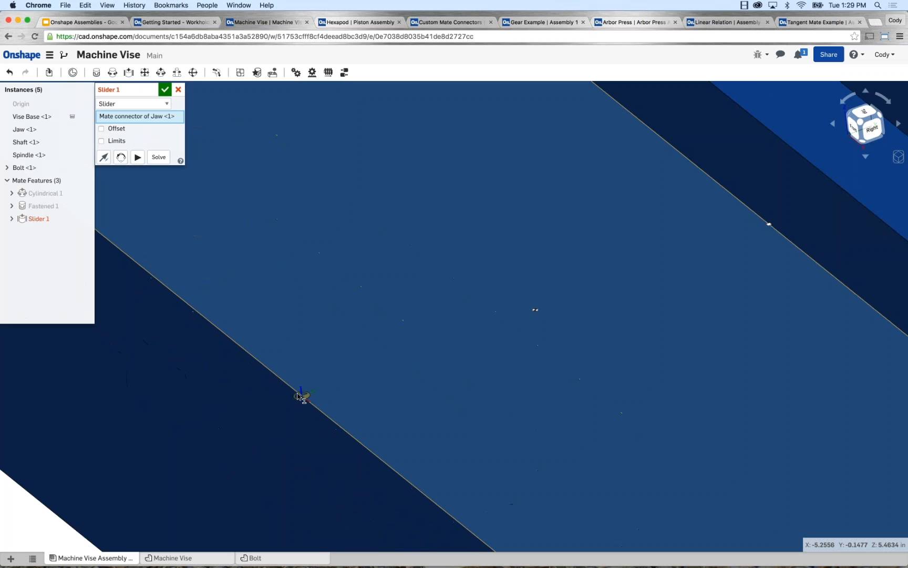
scroll(297, 395, down, 4)
right_drag(291, 390, 345, 405)
scroll(345, 405, up, 5)
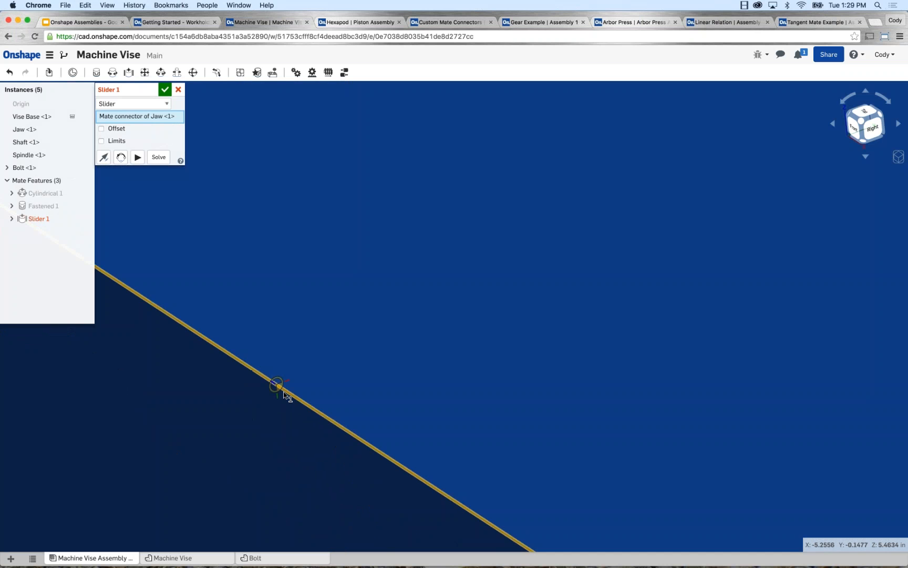
click(284, 395)
scroll(294, 396, down, 8)
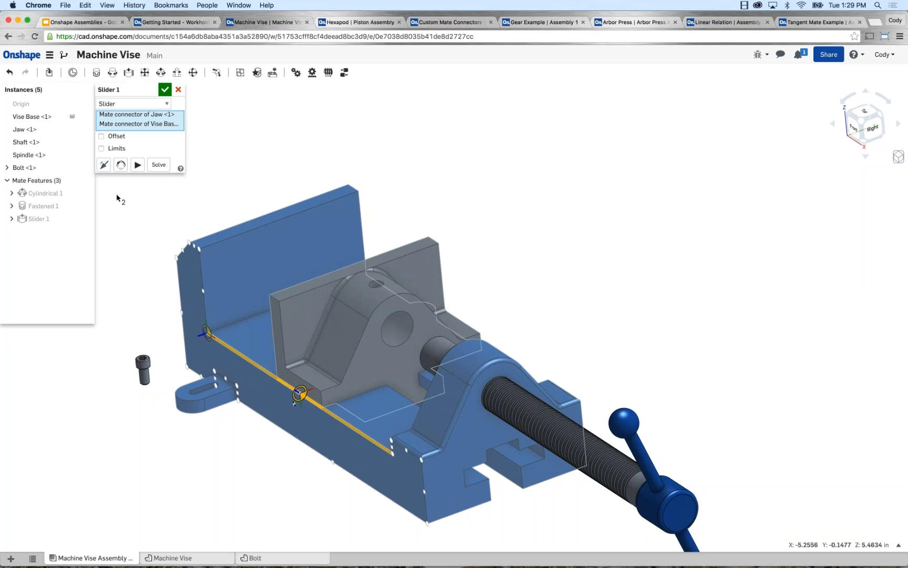
click(137, 165)
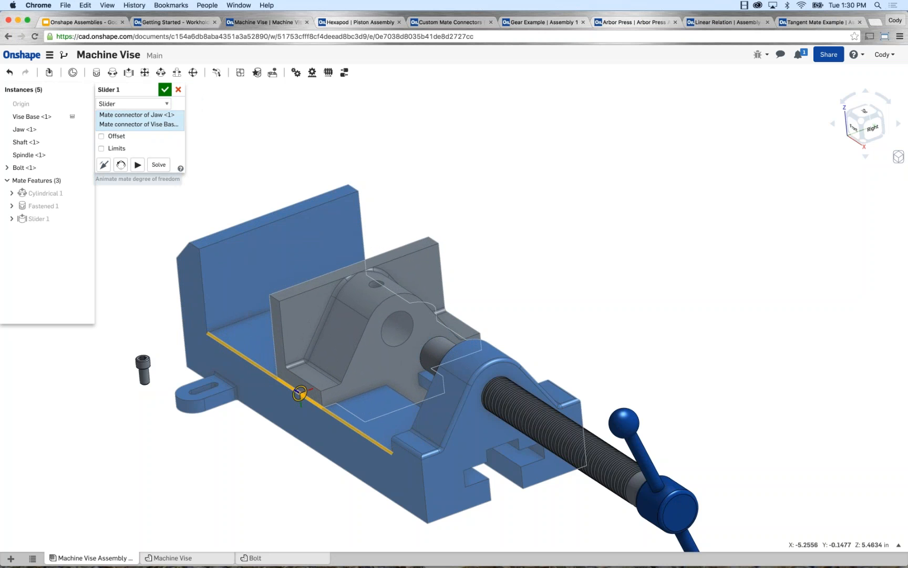
click(178, 90)
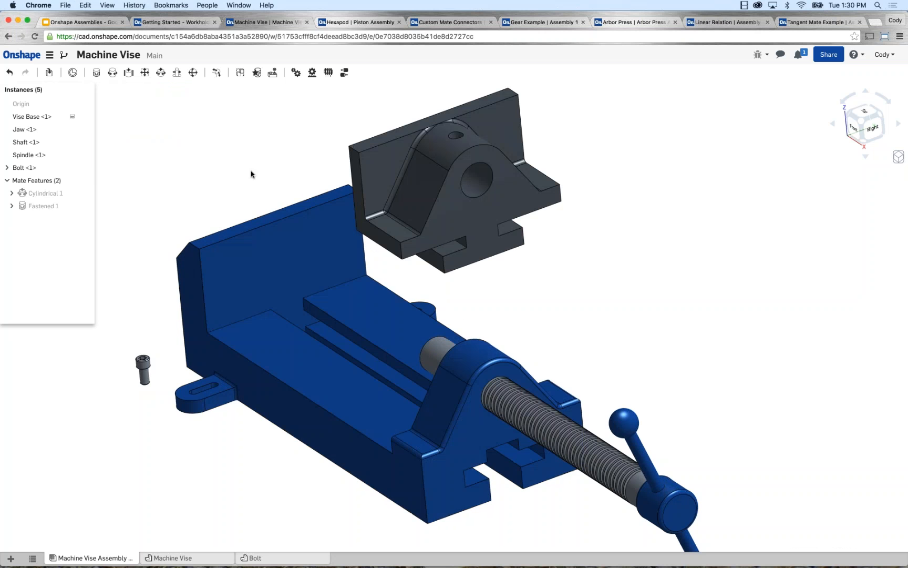
Start a Planar mate between the underside of the jaw's side flange and the vise base's upper sliding face.
right_drag(251, 171, 263, 148)
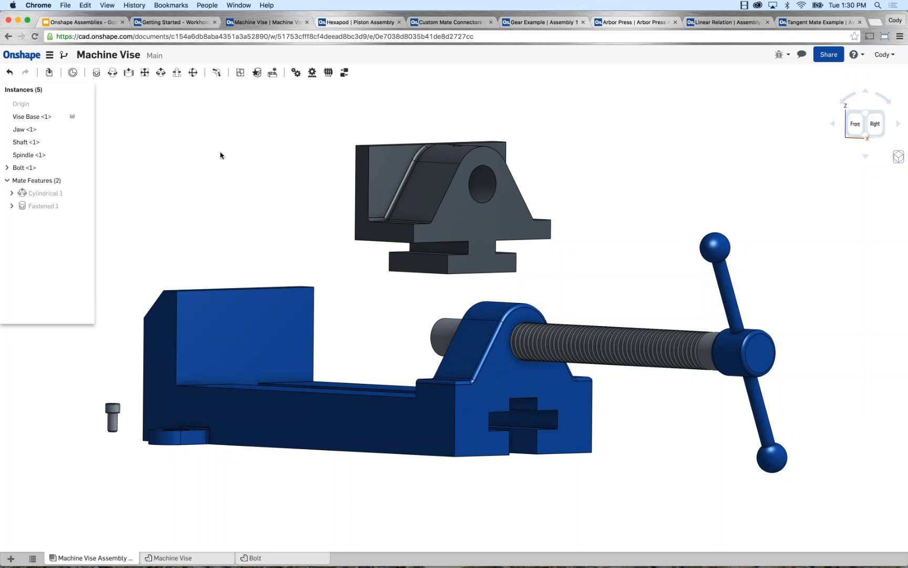
click(147, 79)
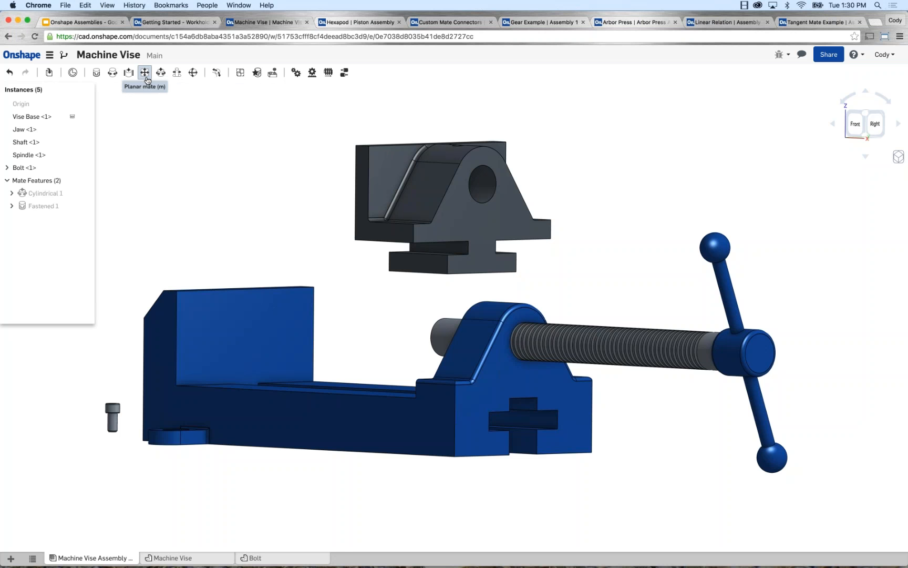
right_drag(276, 197, 366, 290)
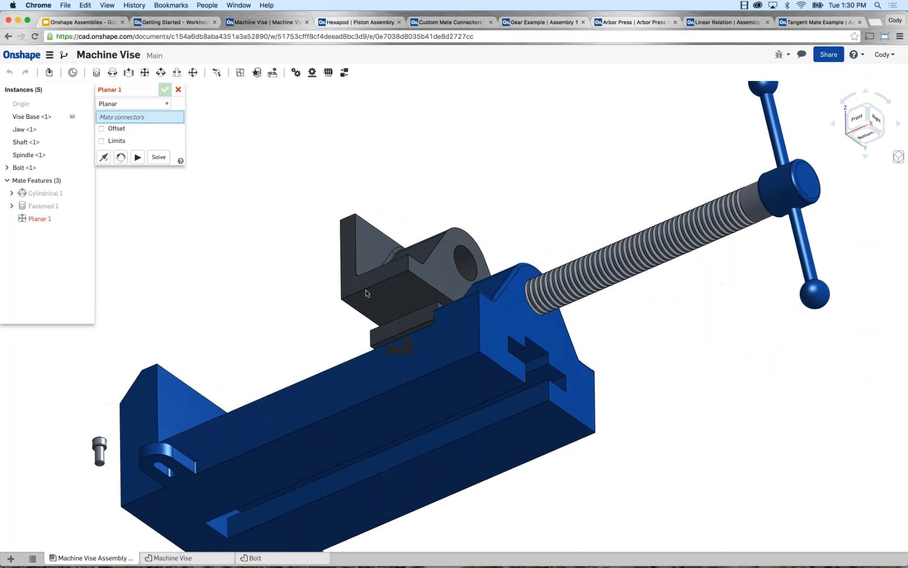
scroll(376, 299, up, 3)
click(409, 303)
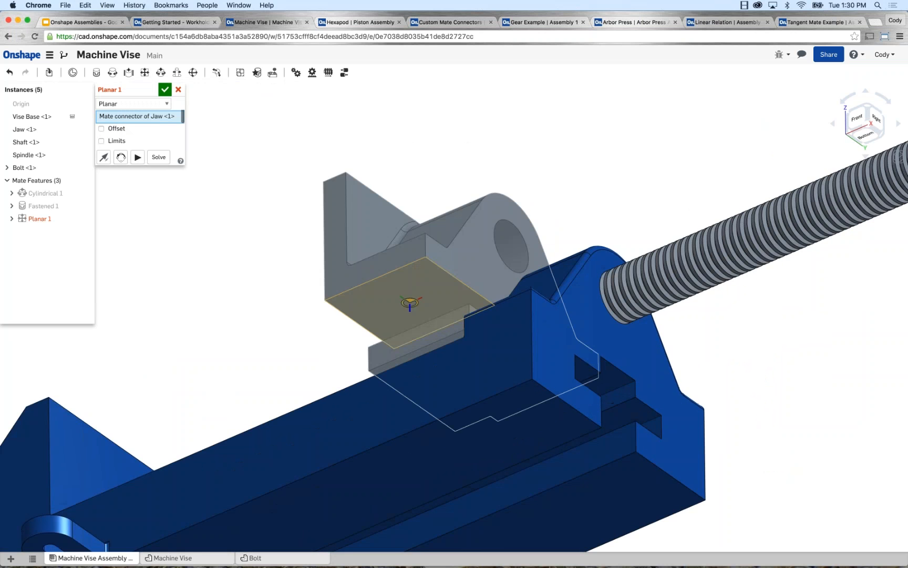
scroll(226, 273, down, 4)
right_drag(235, 258, 227, 292)
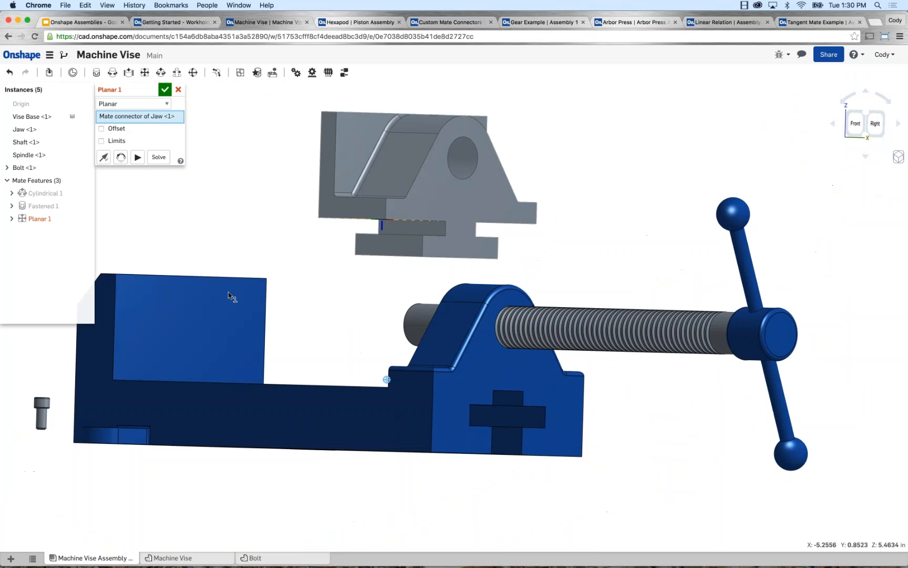
key(shift+7)
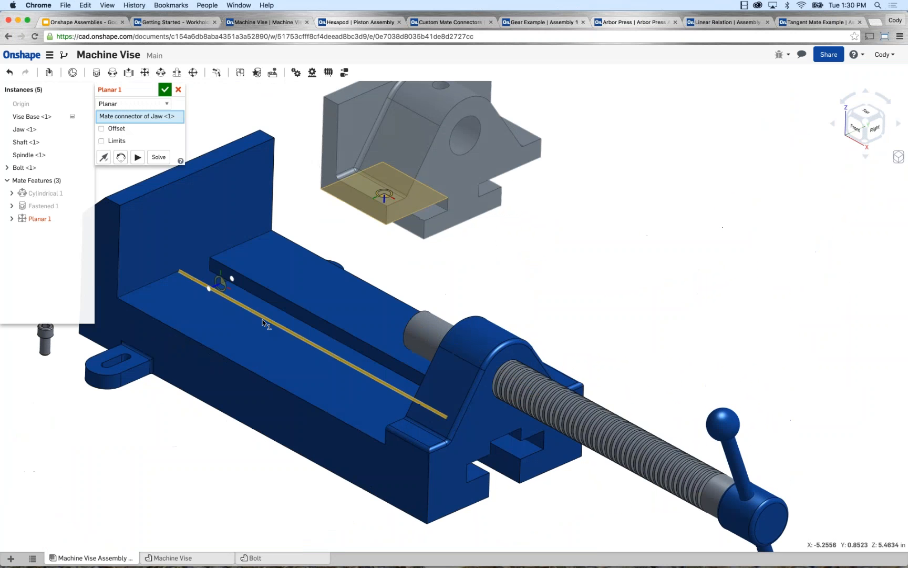
click(282, 358)
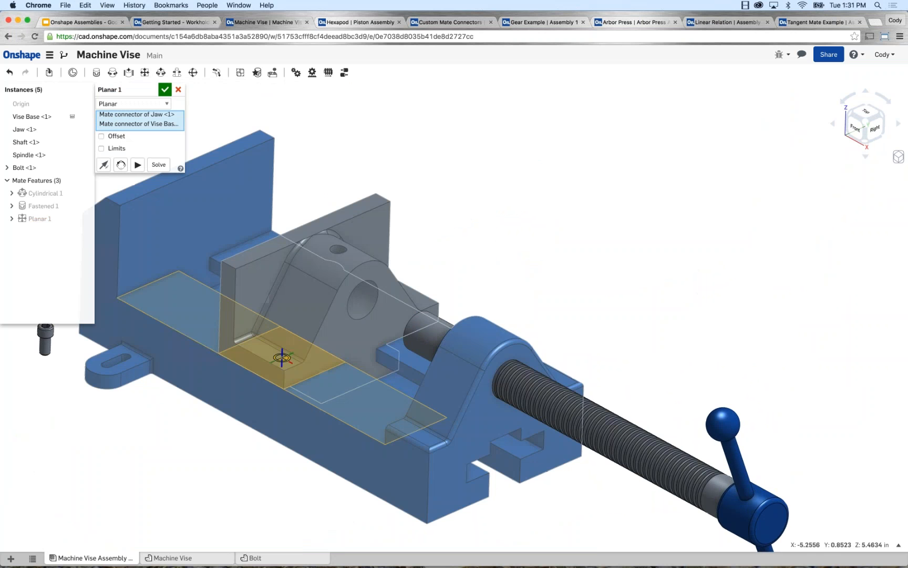
Animate the Planar mate's degrees of freedom and accept the mate.
key(shift+1)
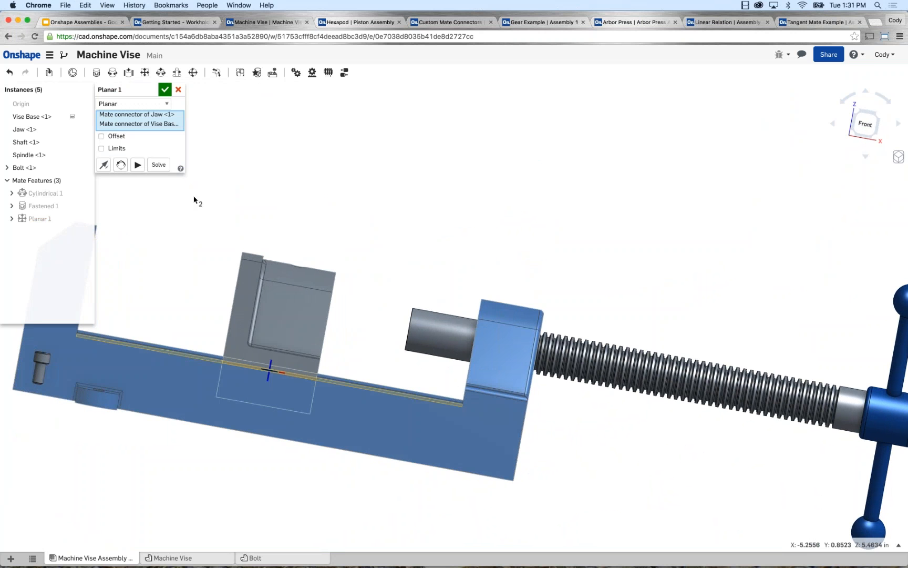
click(138, 165)
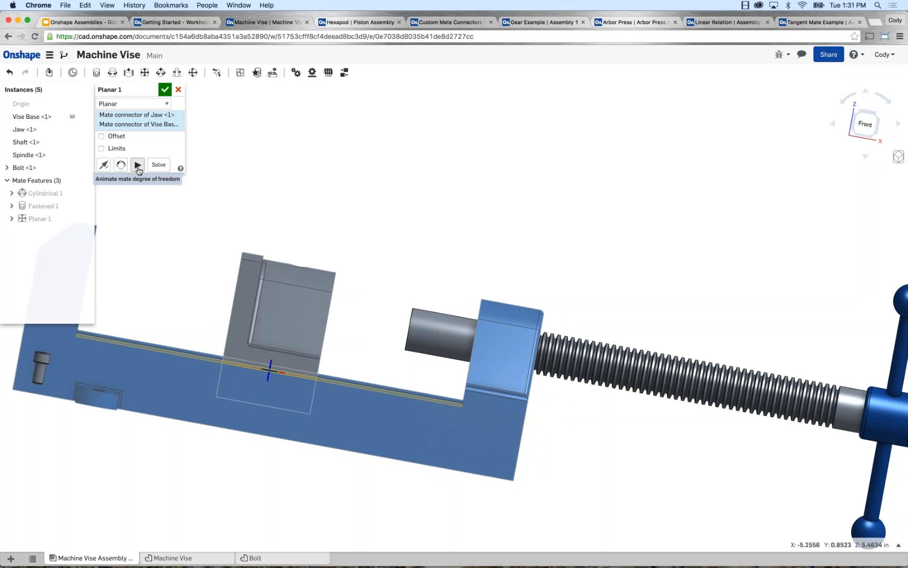
right_drag(300, 187, 463, 139)
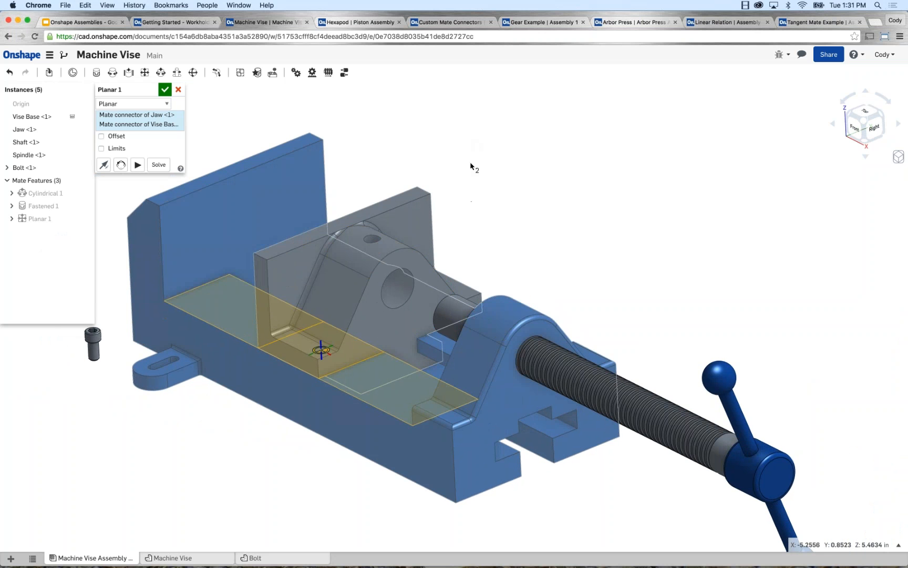
click(166, 93)
Move the threaded shaft and its spindle slightly along their axis toward the jaw.
scroll(219, 133, down, 2)
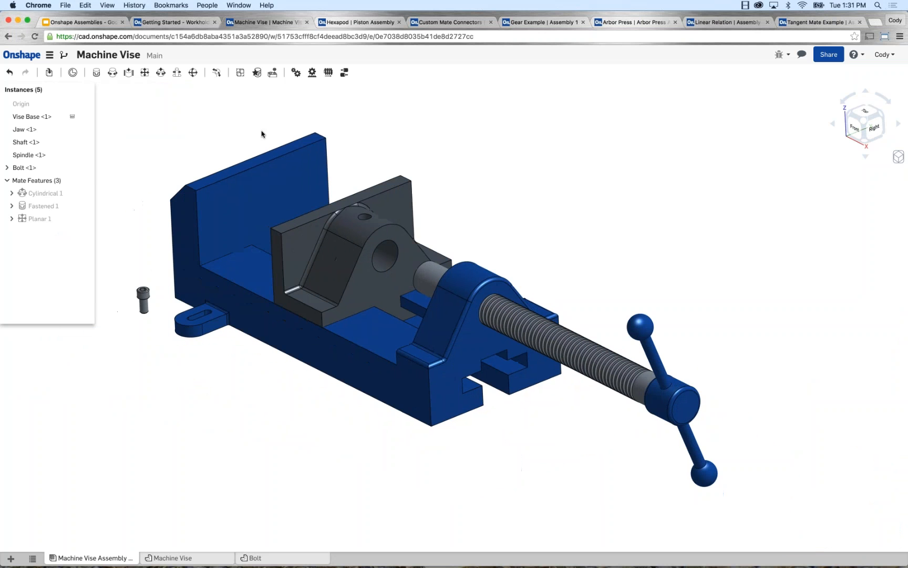
middle_drag(231, 134, 262, 134)
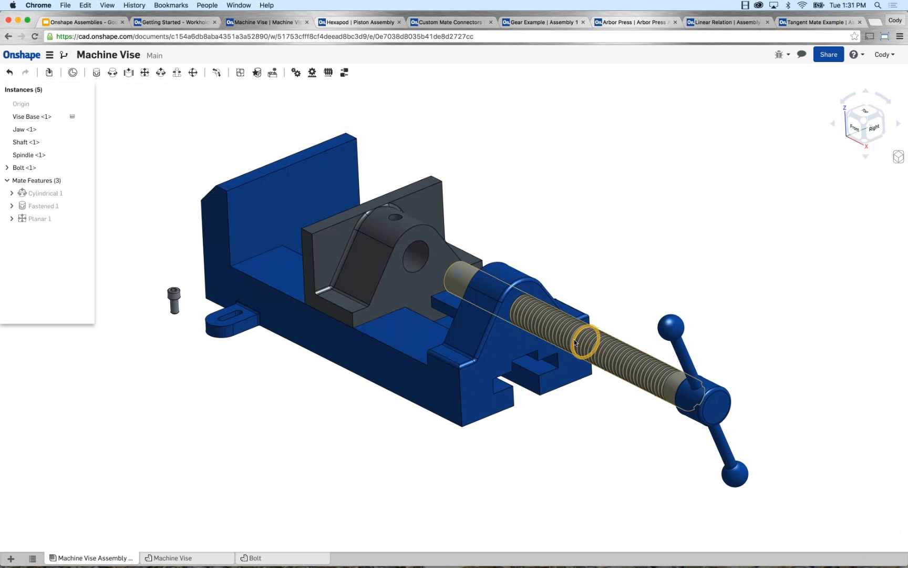
mouse_move(573, 336)
mouse_down()
mouse_move(533, 325)
mouse_move(560, 336)
mouse_up()
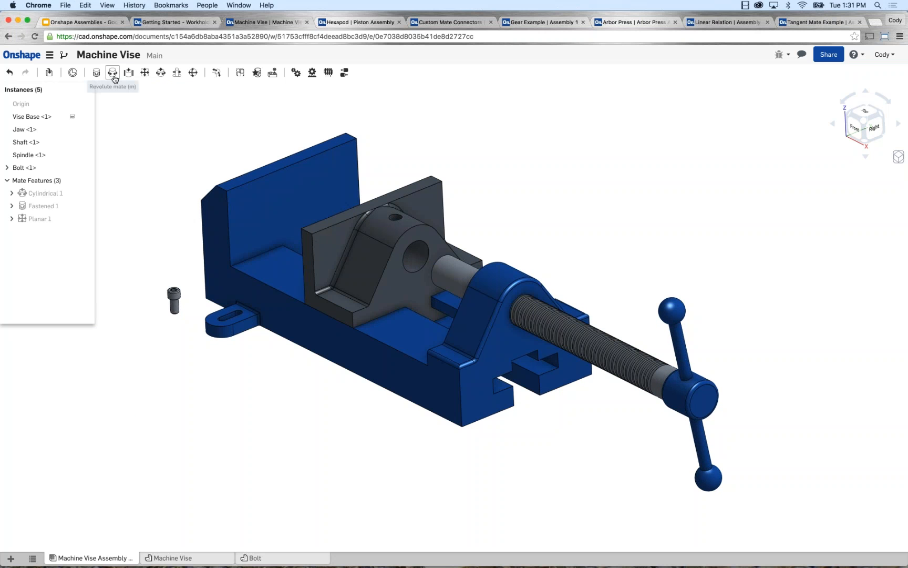
Add a Revolute mate between the inner end of the jaw's bore and the shaft's end face, solving the full assembly.
mouse_move(114, 78)
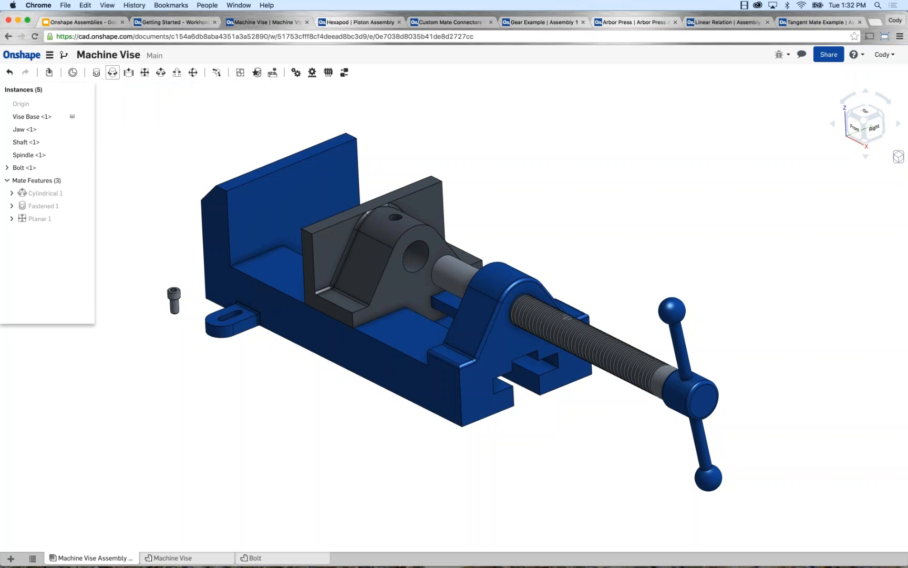
click(113, 74)
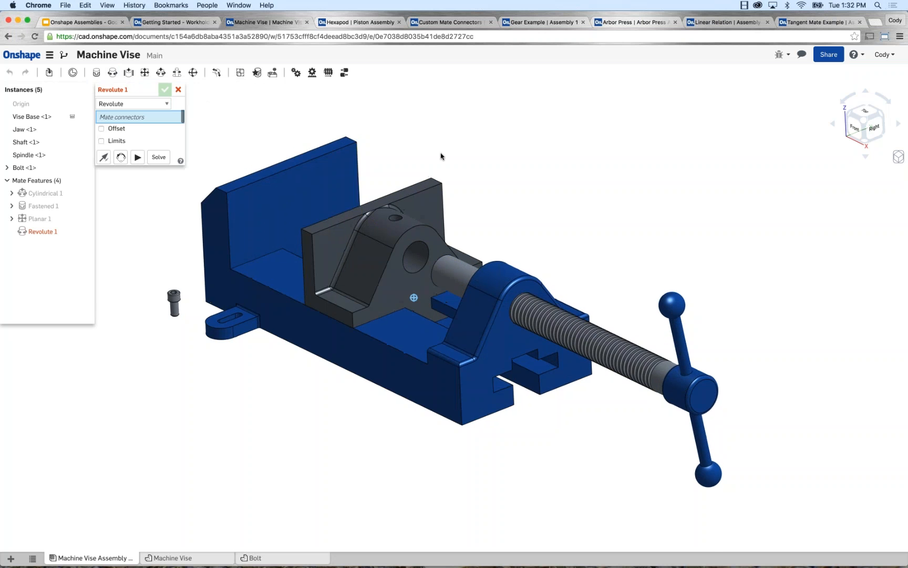
right_drag(443, 154, 414, 177)
scroll(453, 254, up, 6)
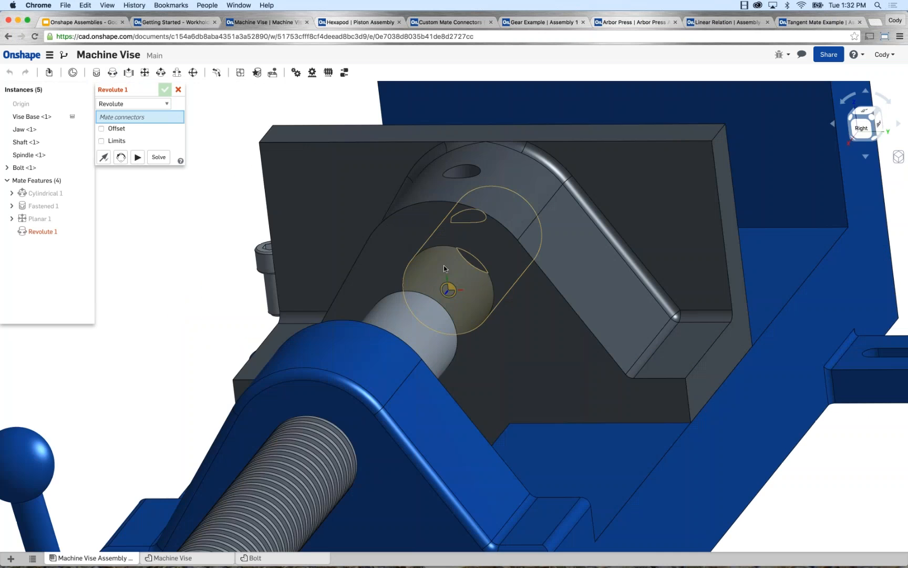
right_drag(453, 259, 457, 258)
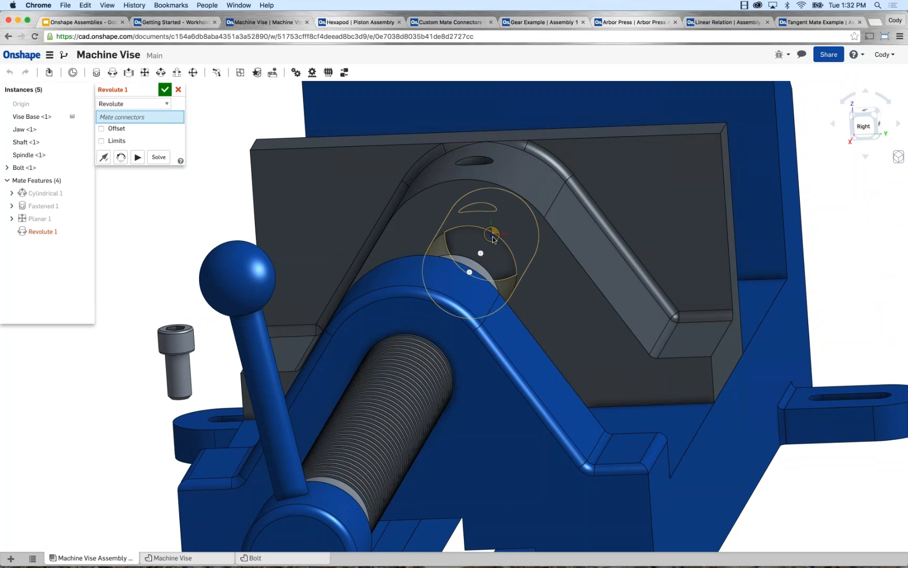
click(492, 236)
right_drag(488, 241, 630, 218)
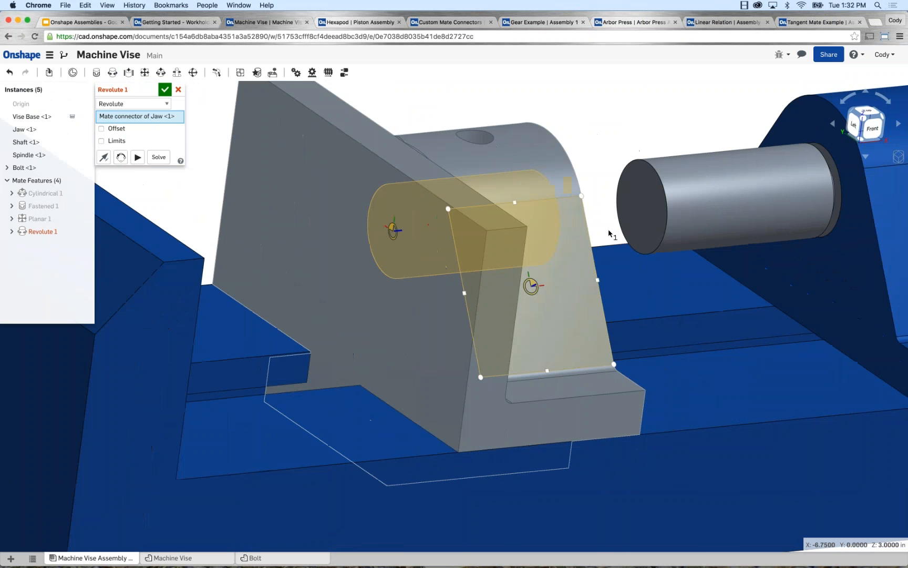
click(642, 207)
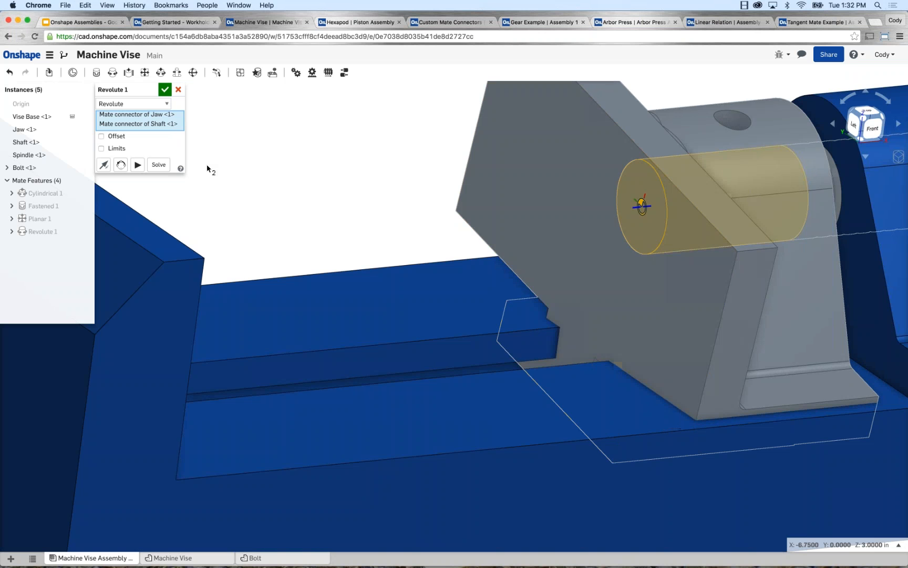
click(160, 165)
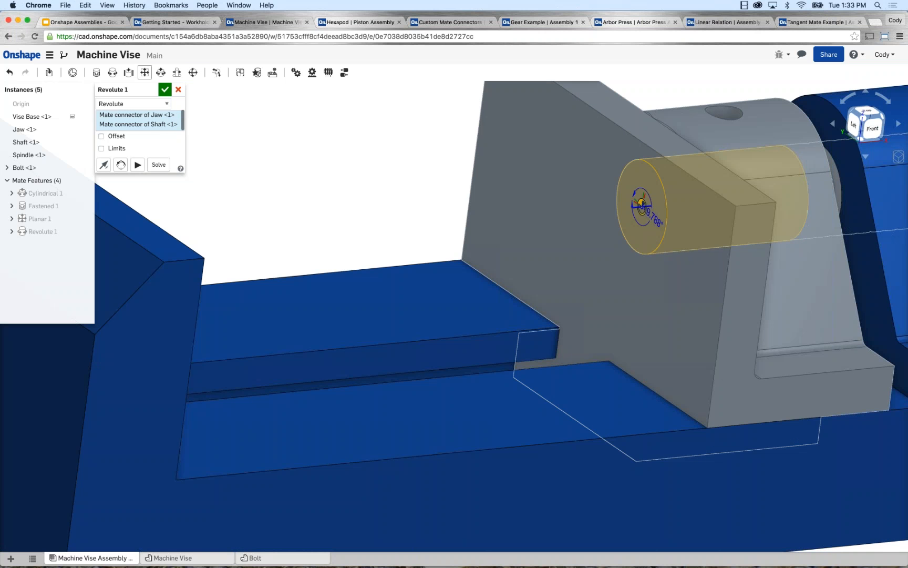
click(165, 90)
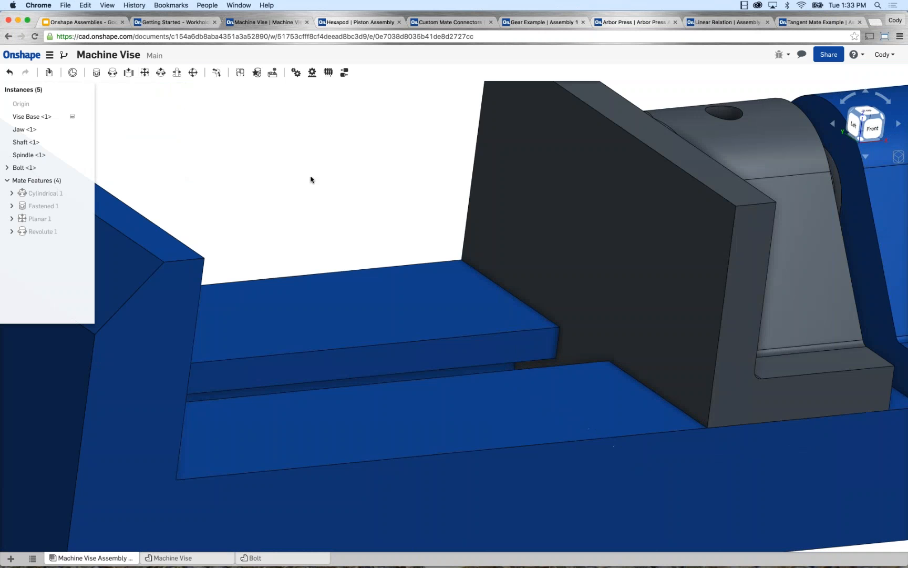
Slide the jaw with the shaft along the vise base toward the fixed jaw.
mouse_move(310, 179)
right_down()
mouse_move(278, 168)
mouse_move(262, 176)
mouse_move(302, 178)
right_up()
scroll(302, 179, down, 5)
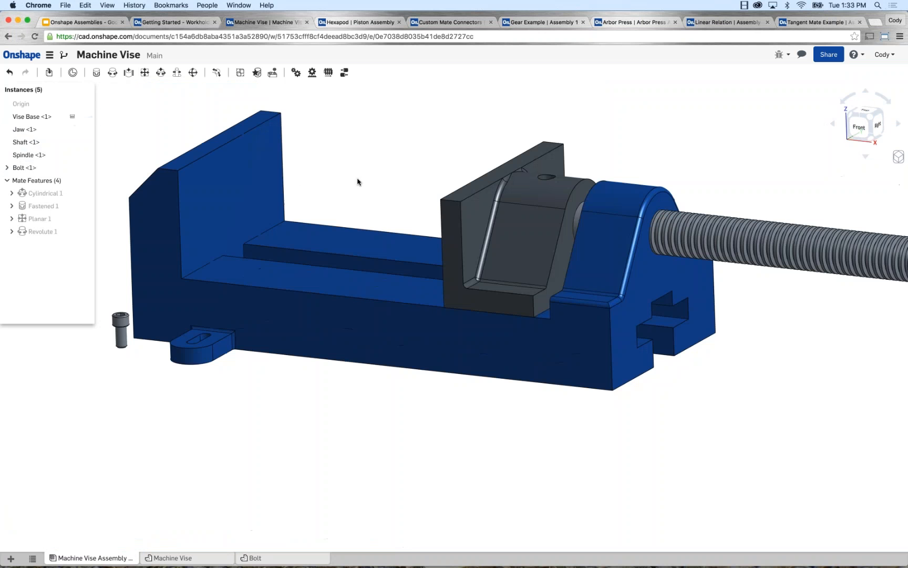
drag(428, 214, 369, 205)
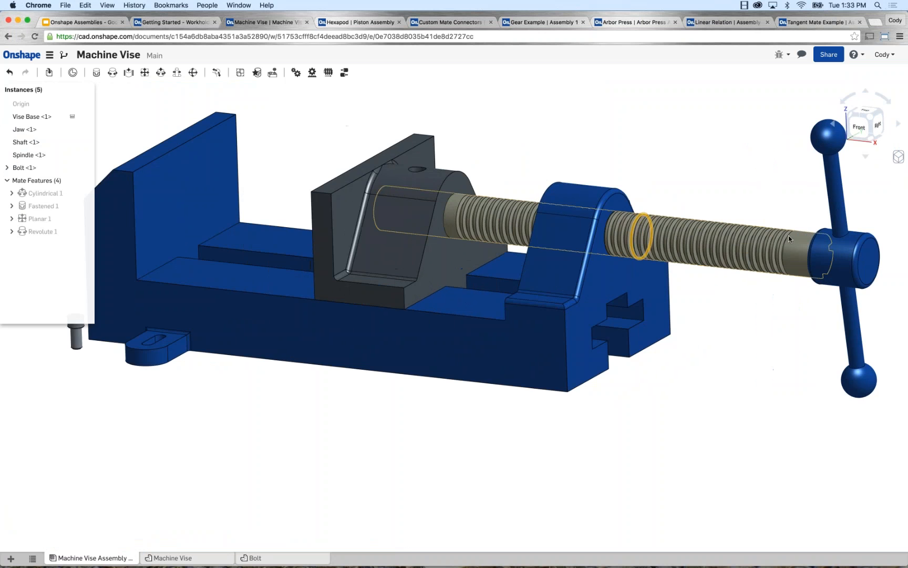
scroll(788, 238, up, 2)
right_drag(804, 223, 792, 235)
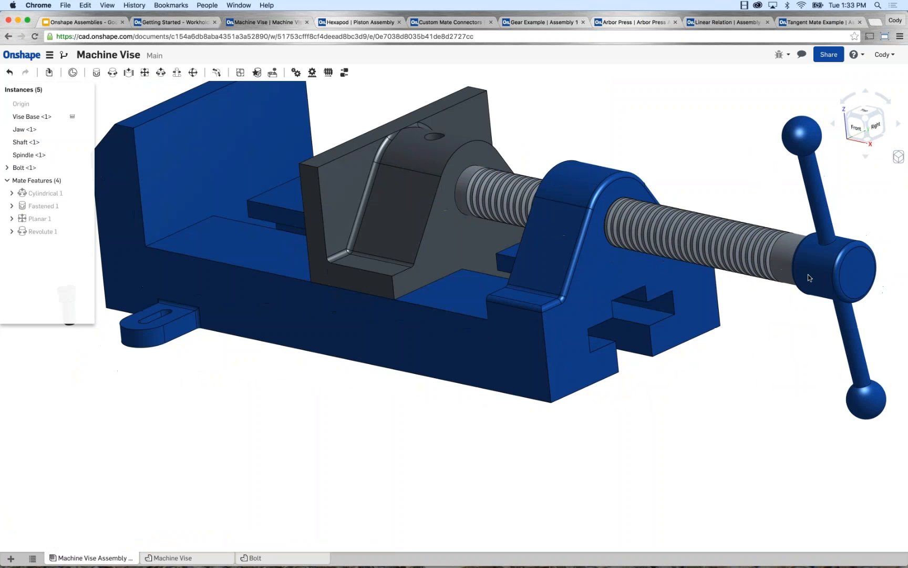
Turn the spindle handle to test the shaft's rotation in the jaw, leaving the handle nearly upright.
drag(810, 278, 784, 239)
scroll(783, 242, down, 2)
mouse_move(784, 245)
right_down()
mouse_move(754, 226)
mouse_move(777, 255)
right_up()
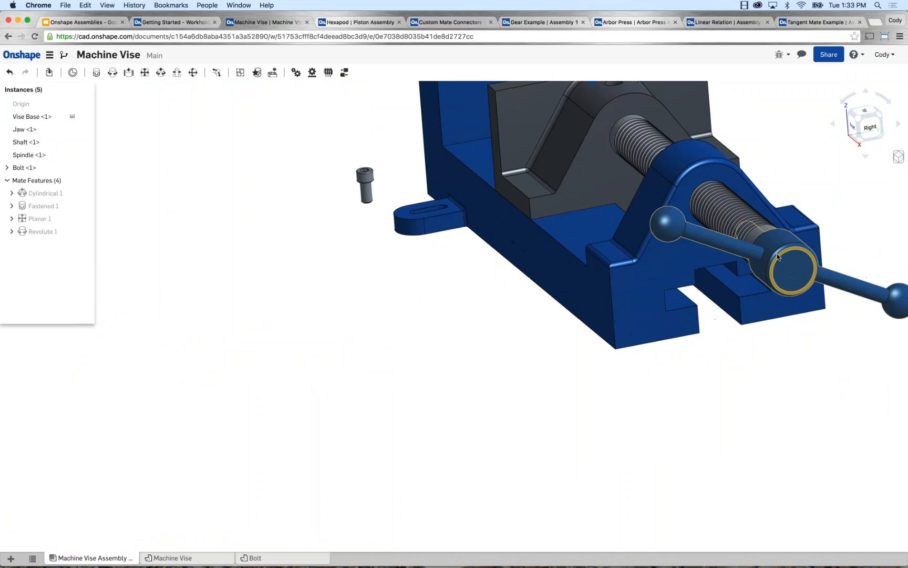
drag(777, 254, 735, 250)
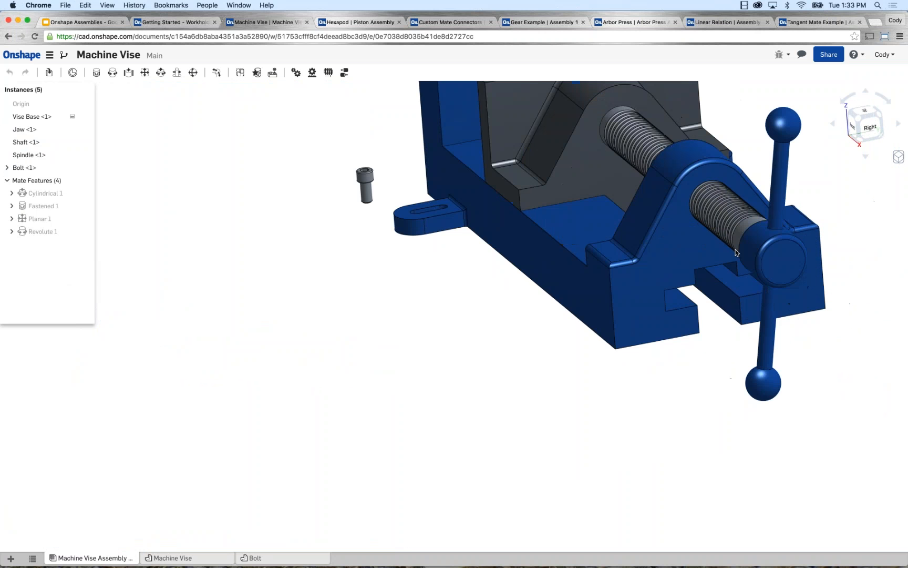
mouse_move(386, 271)
right_down()
mouse_move(406, 268)
mouse_move(381, 314)
right_up()
scroll(373, 329, down, 4)
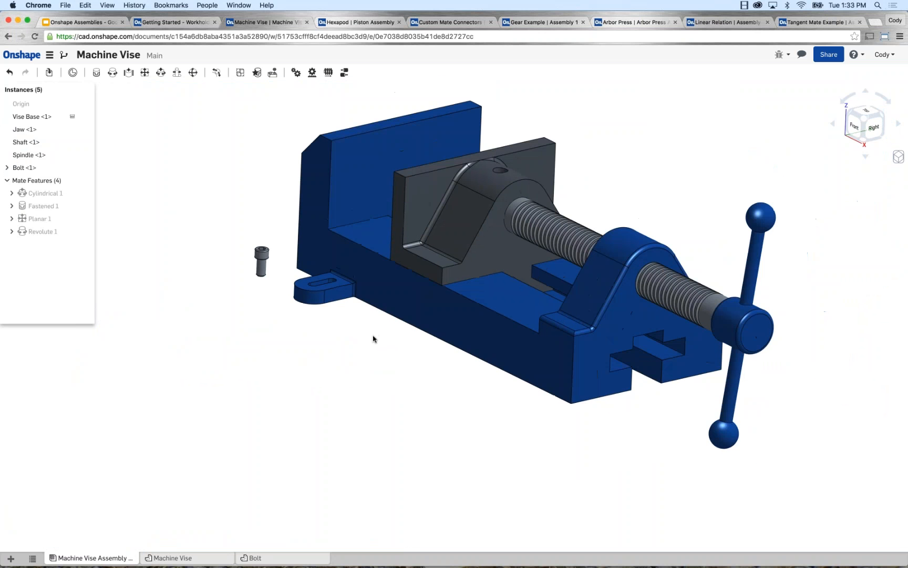
Start a Pin slot mate and pick the outer circular edge on the underside of the bolt's head.
middle_drag(373, 339, 372, 358)
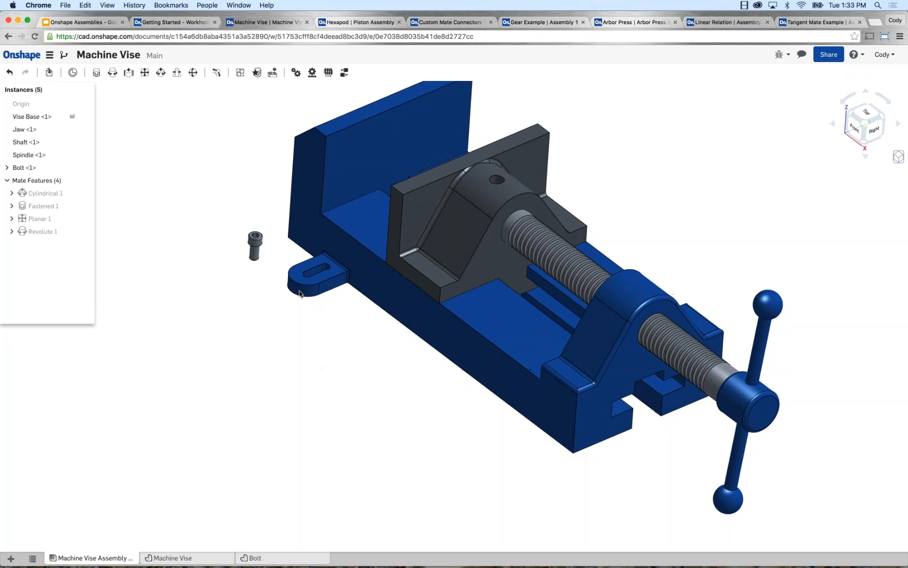
scroll(276, 244, up, 5)
scroll(261, 259, down, 2)
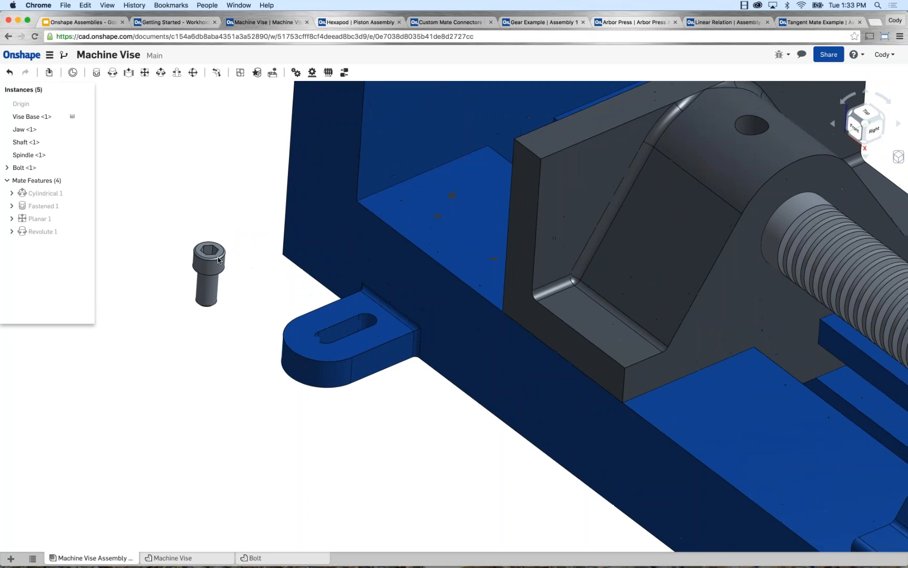
scroll(280, 318, up, 3)
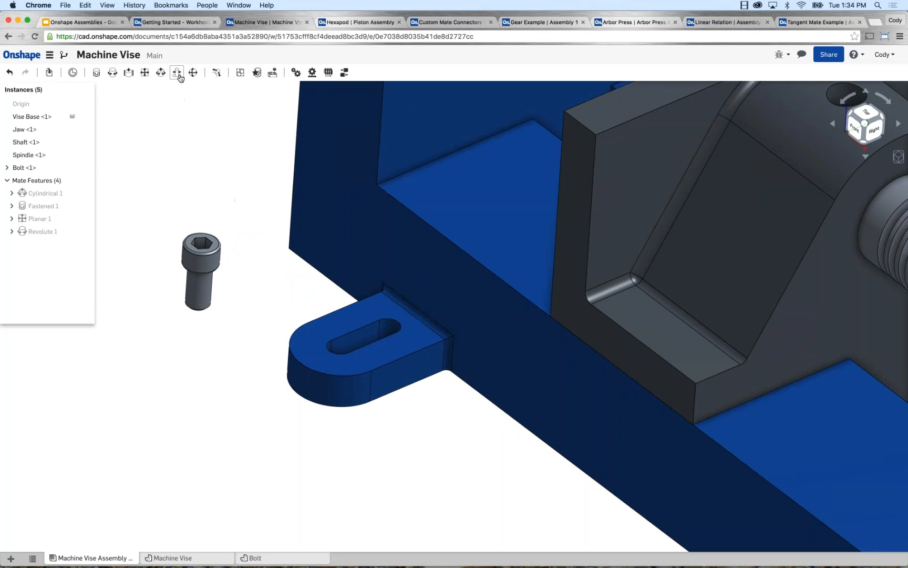
click(177, 74)
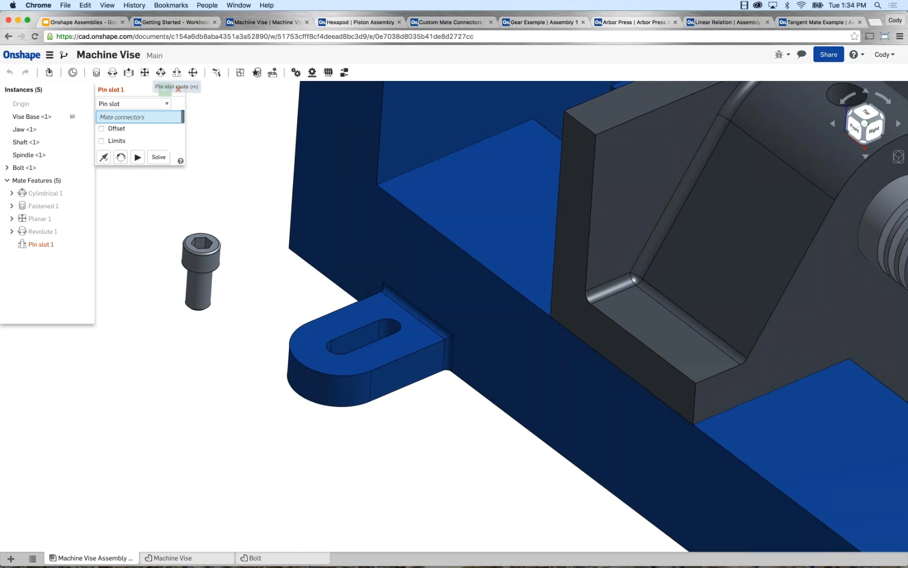
right_drag(245, 307, 225, 300)
middle_drag(225, 300, 264, 265)
scroll(223, 359, up, 3)
scroll(221, 359, up, 2)
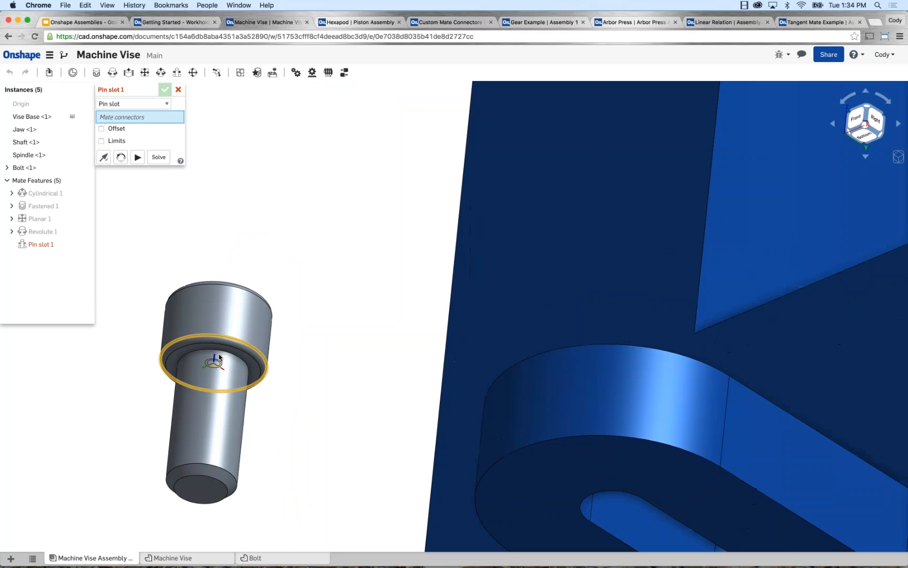
click(220, 356)
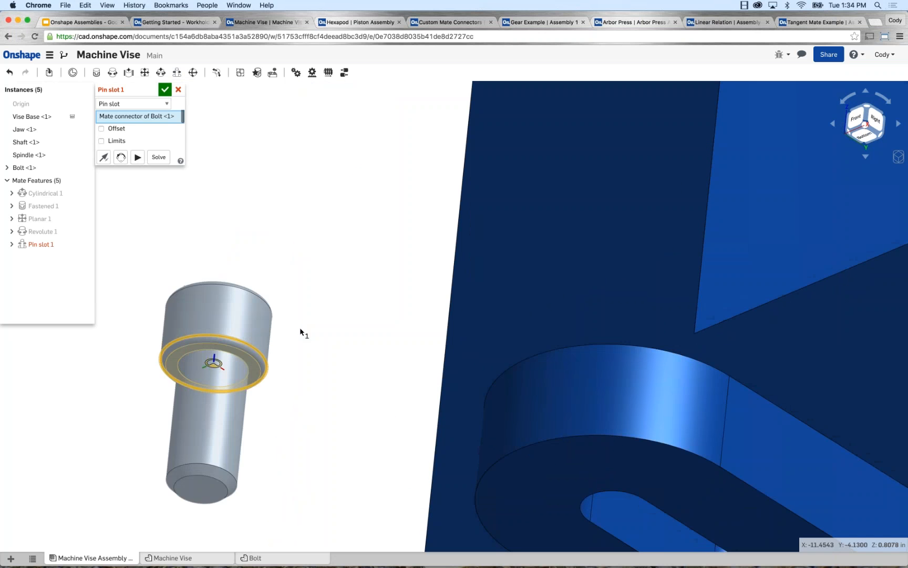
scroll(301, 326, down, 3)
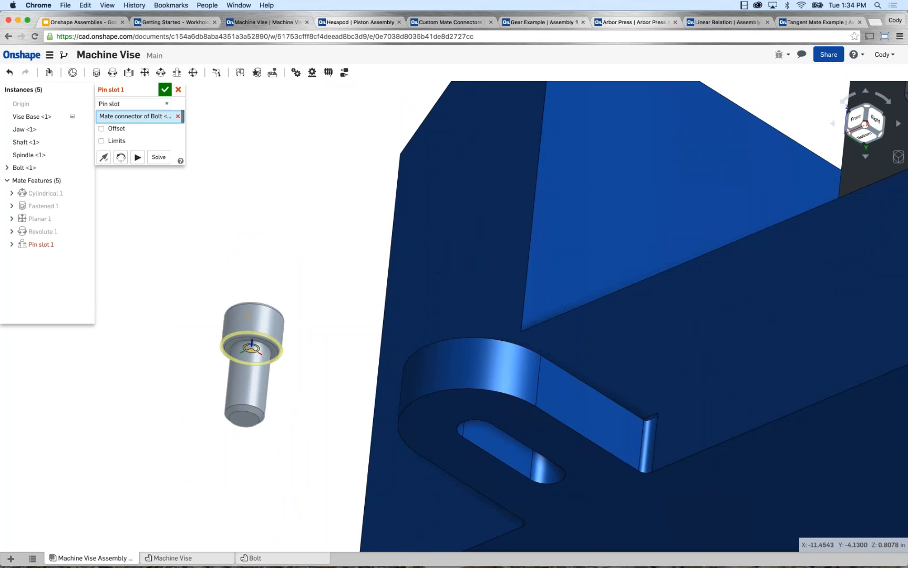
Replace the bolt's mate connector with one on the circular edge where the shank meets the head.
click(178, 116)
scroll(257, 338, up, 5)
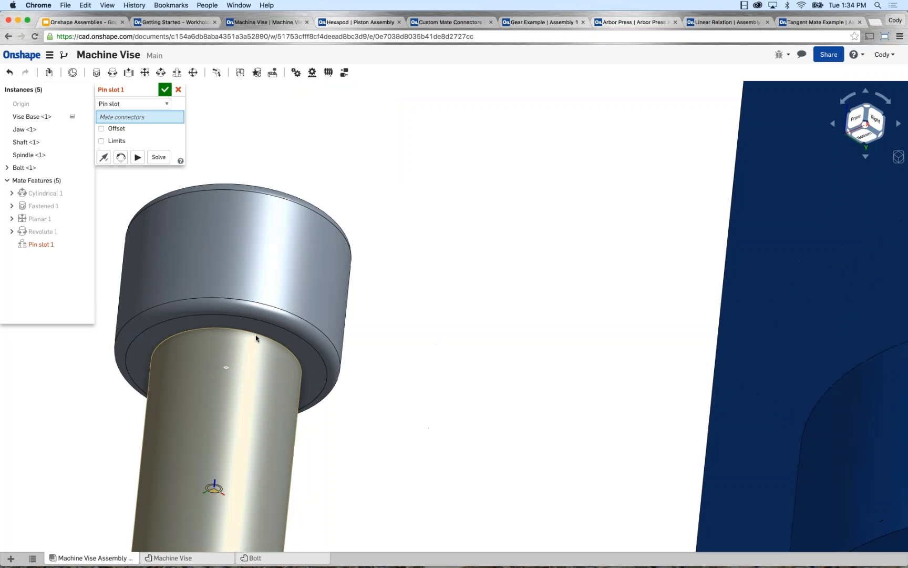
scroll(257, 338, down, 2)
click(258, 339)
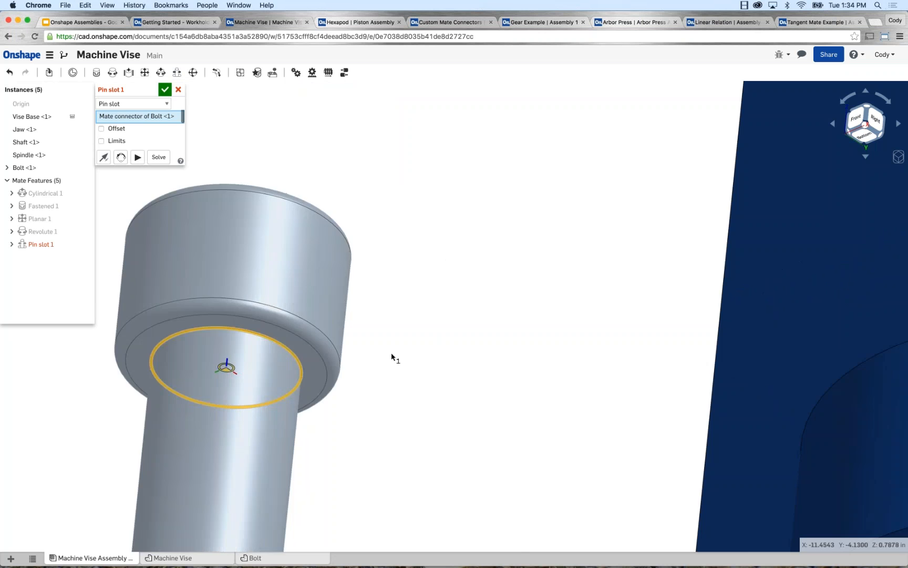
Pick the centre of the slot's outer rounded end on the vise base lug's upper face as the Pin slot mate's second connector.
scroll(400, 356, down, 5)
right_drag(384, 327, 290, 357)
scroll(412, 341, up, 2)
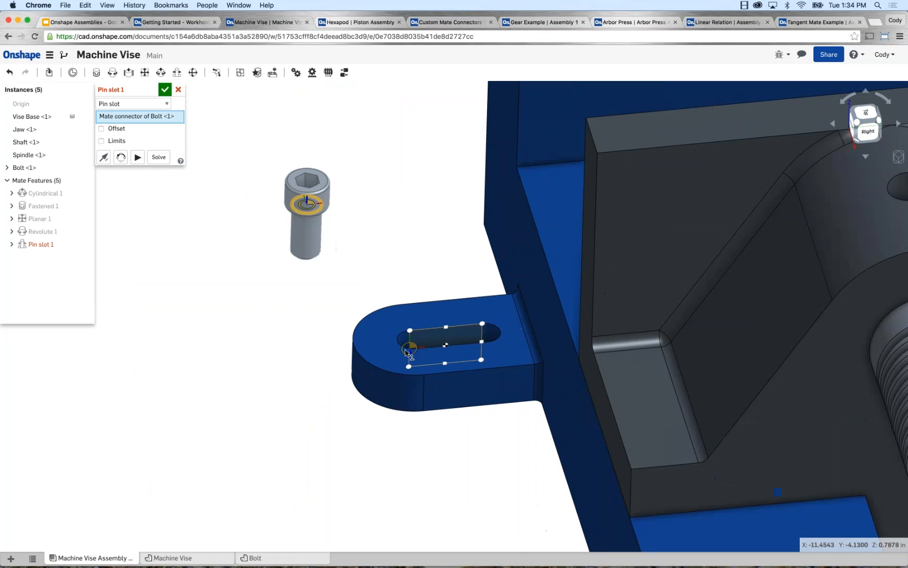
scroll(410, 346, up, 4)
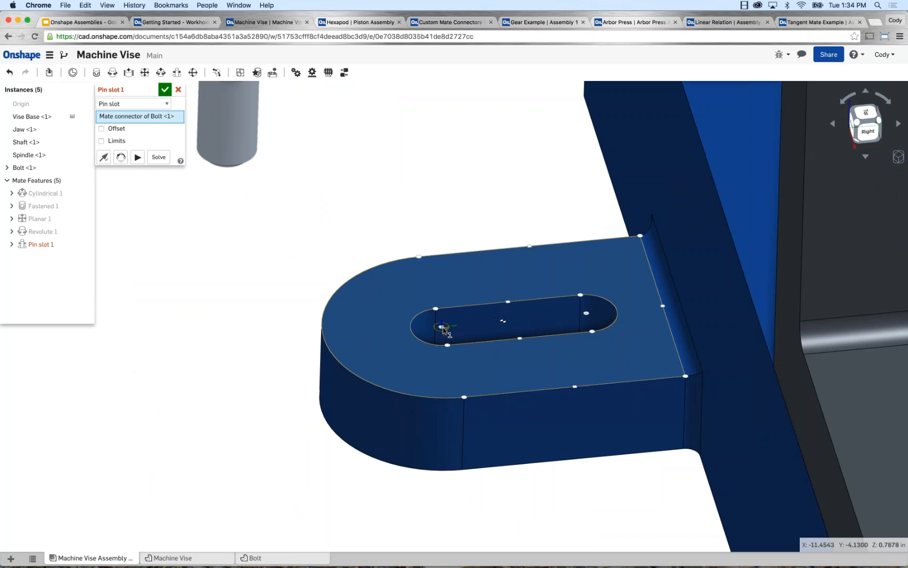
click(441, 327)
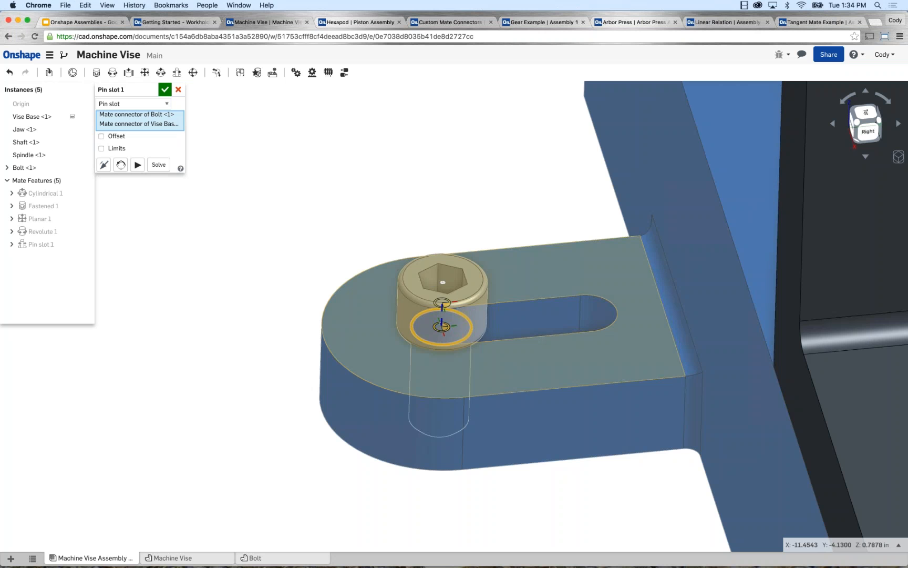
Reorient the Pin slot mate's secondary axis so the bolt travels along the slot, checking the direction with the mate animation.
click(137, 167)
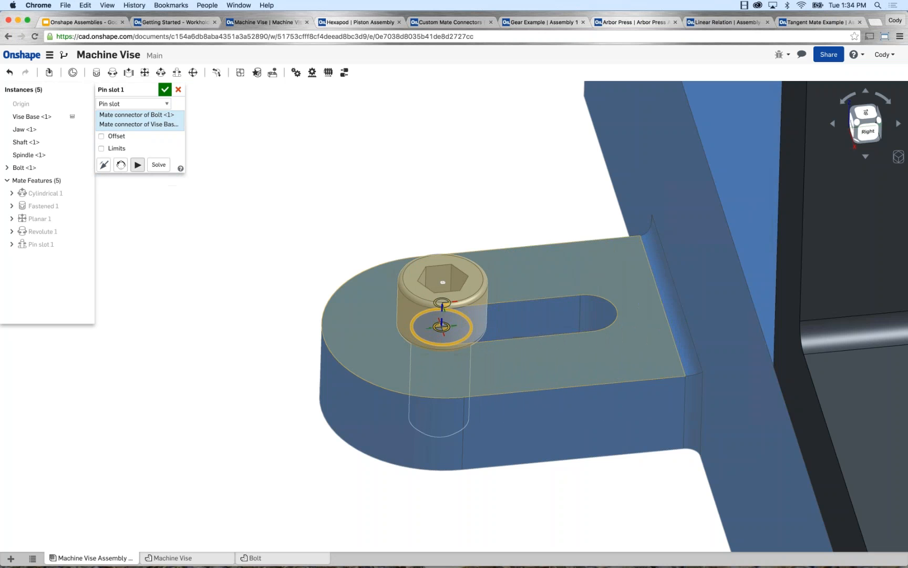
click(122, 167)
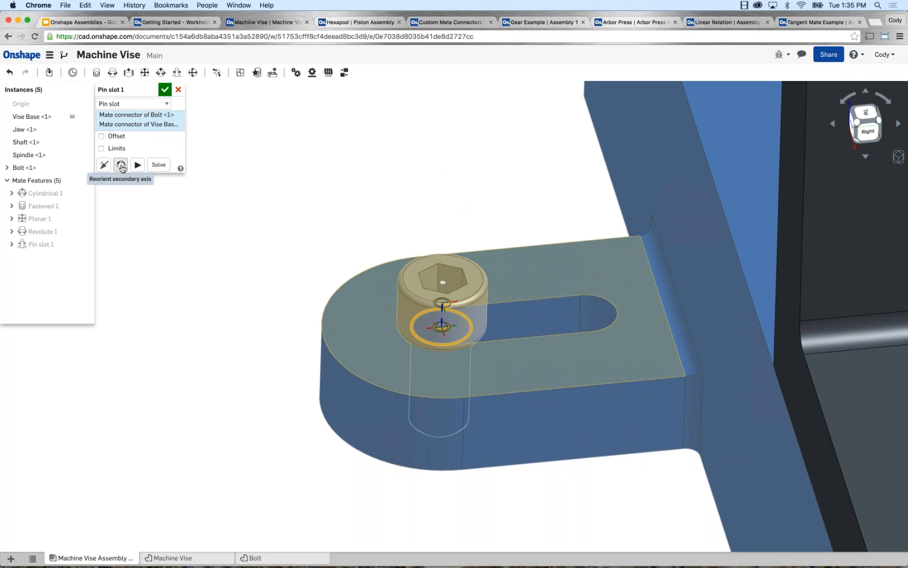
click(122, 167)
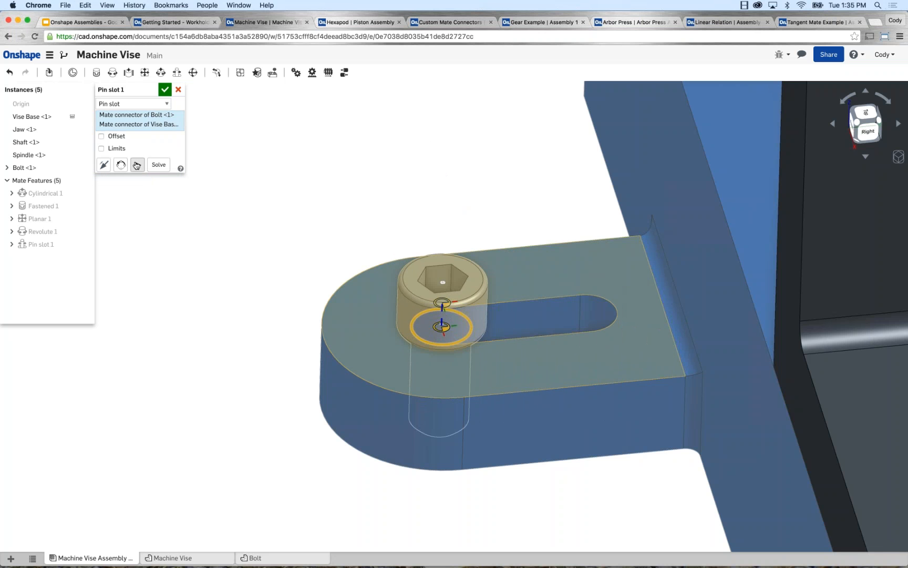
click(136, 165)
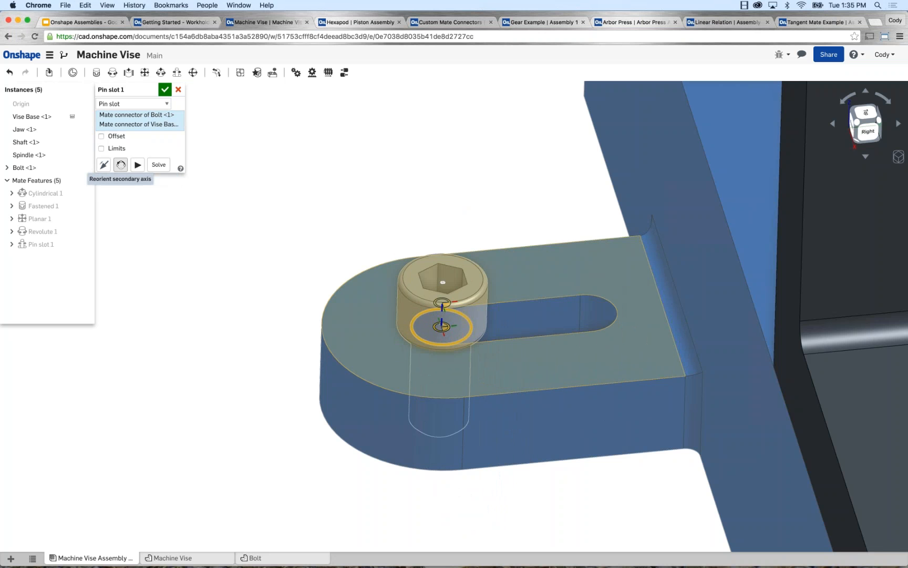
click(138, 165)
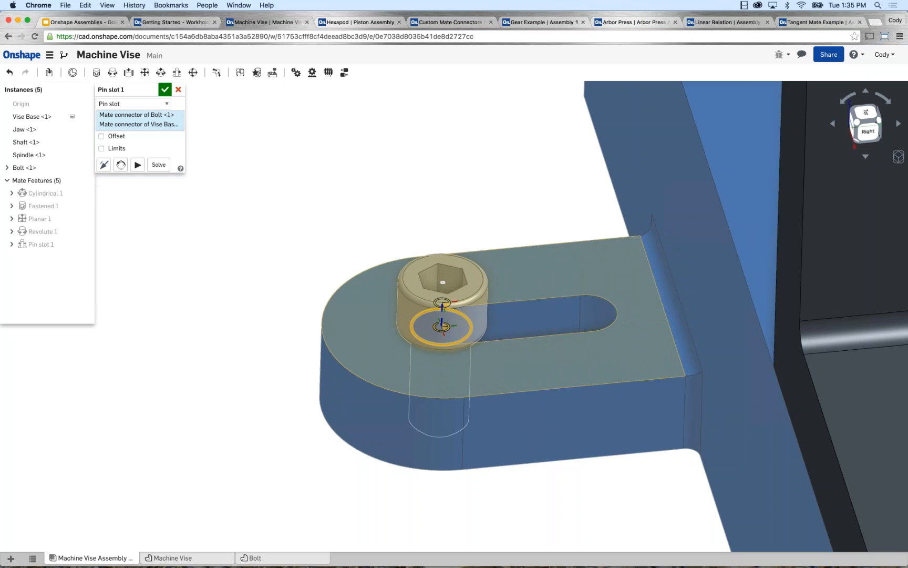
Limit the Pin slot mate's X distance to a minimum of 0 in and a maximum of 0.625 in, preview the motion and accept the mate.
click(101, 149)
click(150, 163)
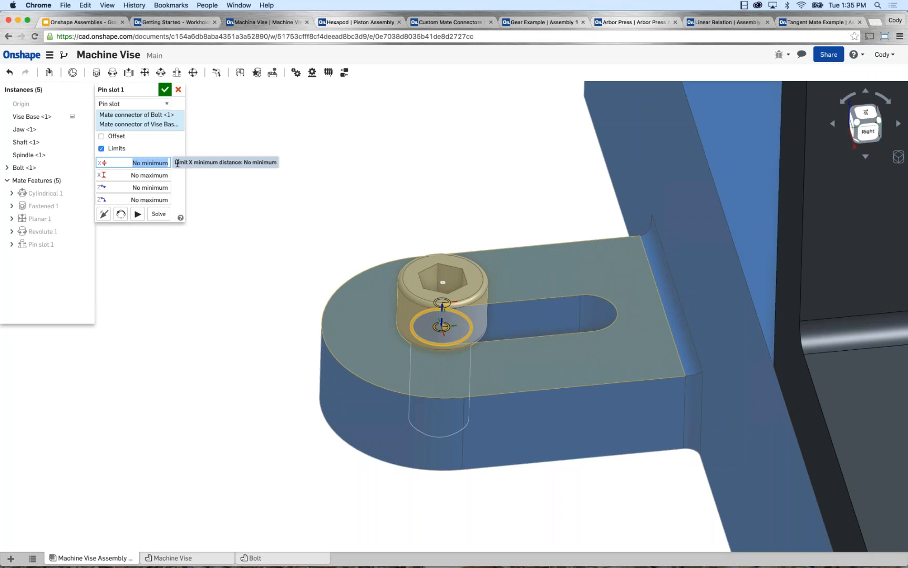
text(0)
key(Tab)
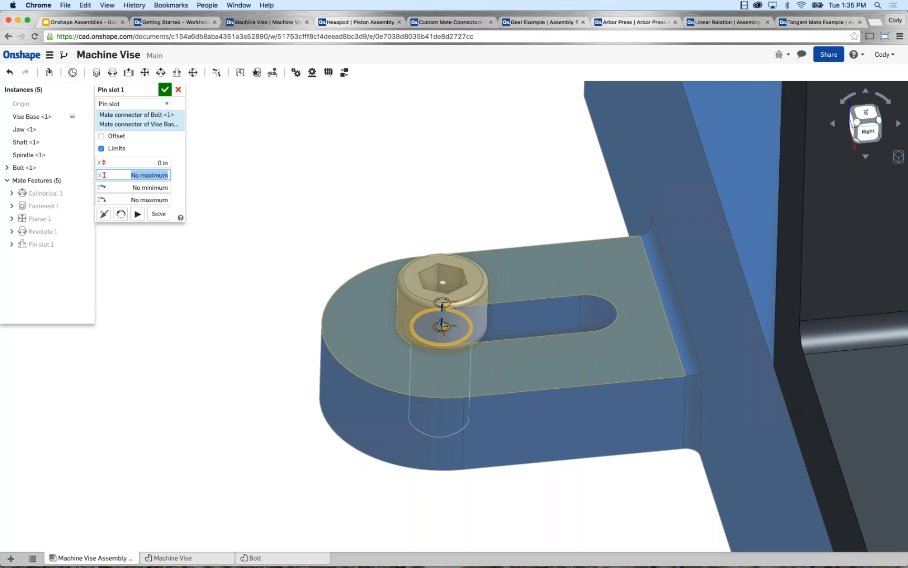
text(.635)
double_click(165, 174)
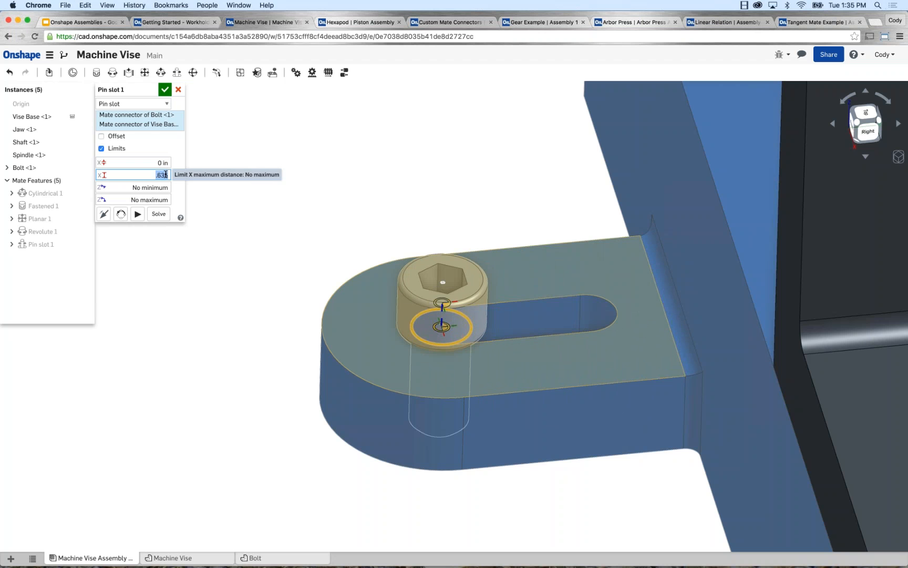
click(165, 177)
key(BackSpace)
text(2)
click(138, 214)
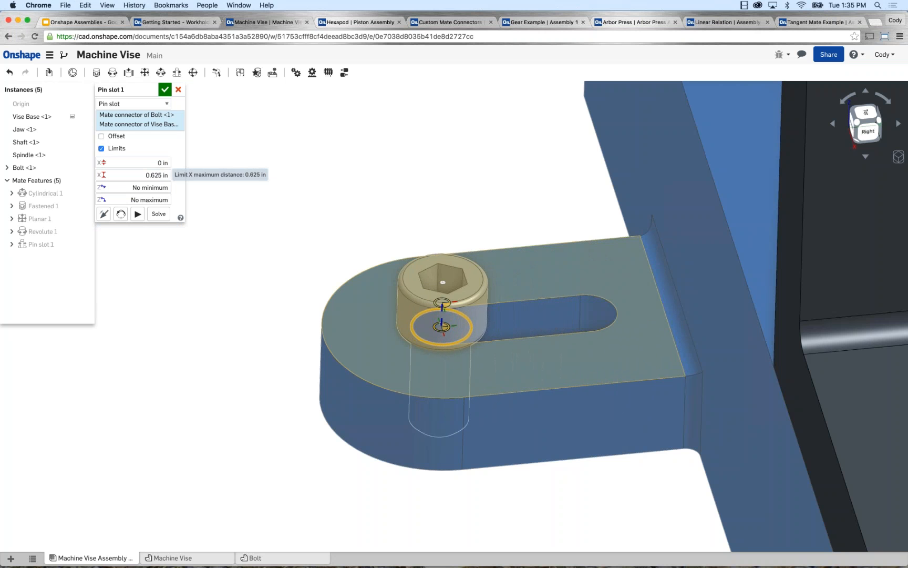
click(166, 93)
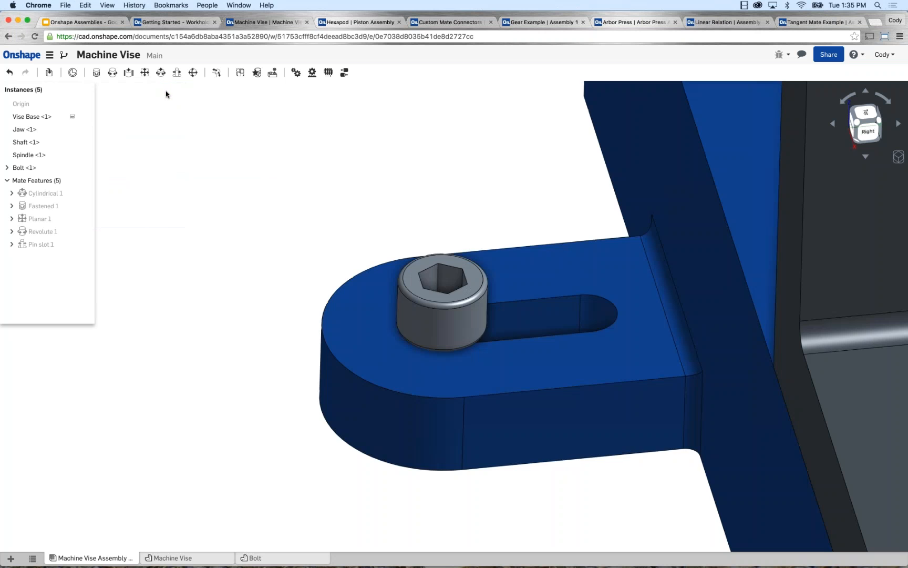
Slide the bolt along the slot to test the mate's limits, and bring the whole vise into view.
scroll(263, 239, down, 3)
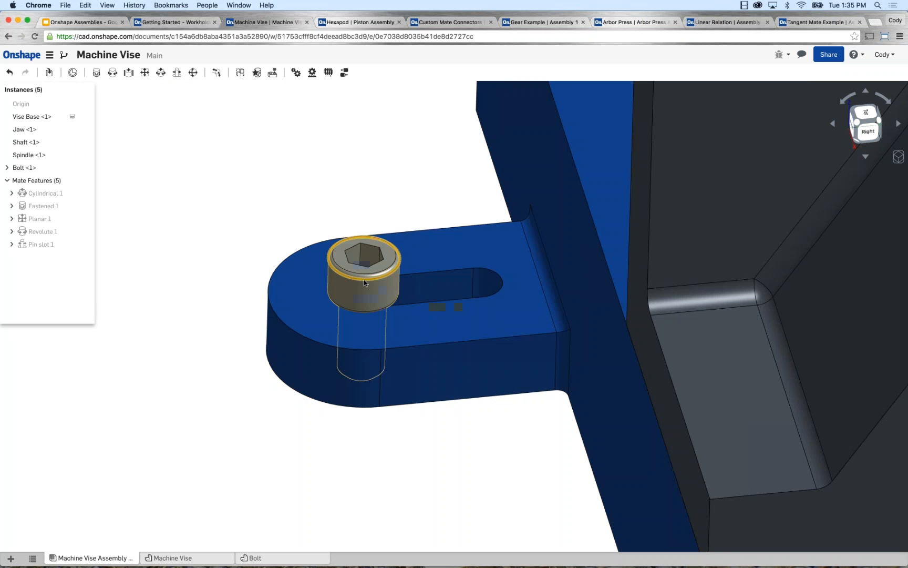
drag(428, 279, 318, 262)
scroll(314, 188, down, 5)
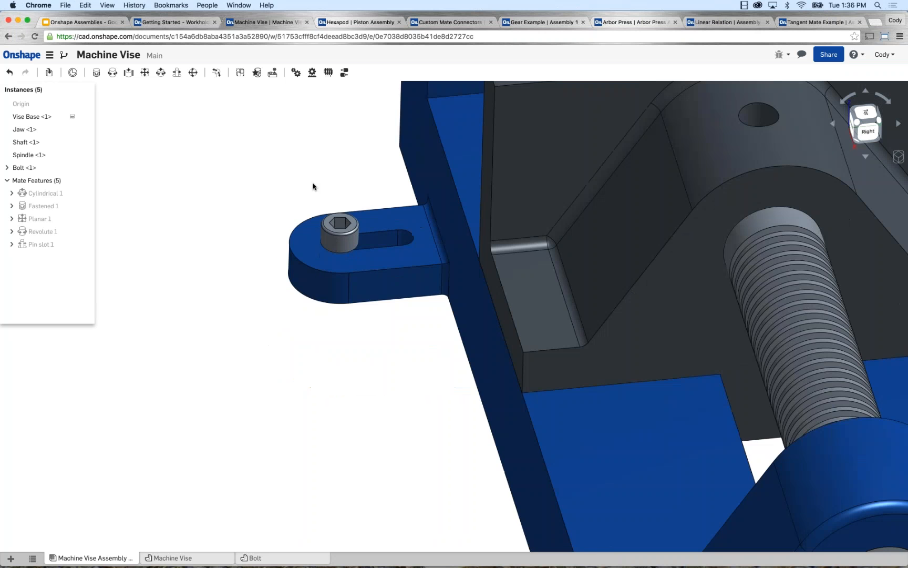
mouse_move(315, 186)
right_down()
mouse_move(250, 197)
mouse_move(263, 179)
mouse_move(286, 215)
mouse_move(253, 222)
right_up()
scroll(287, 214, down, 2)
scroll(258, 218, down, 5)
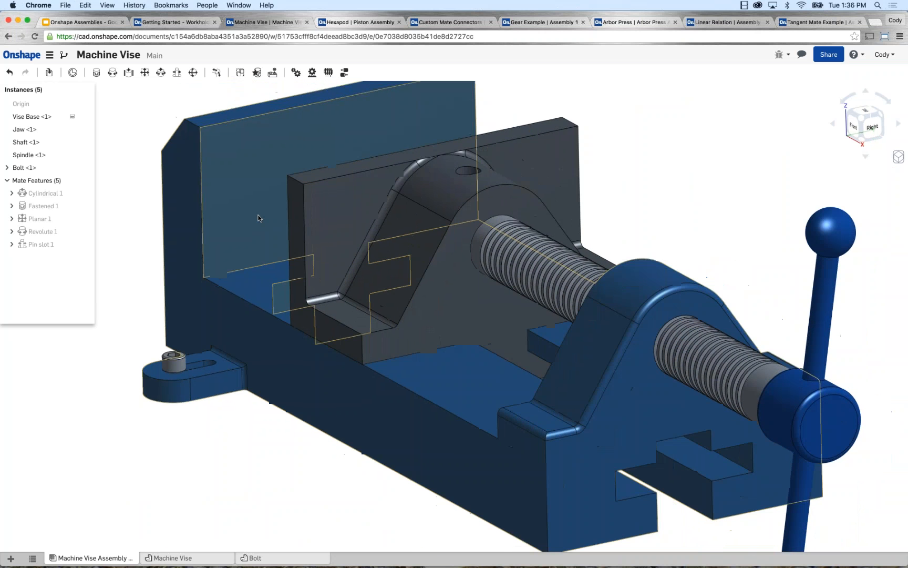
scroll(267, 215, down, 2)
middle_drag(257, 217, 273, 203)
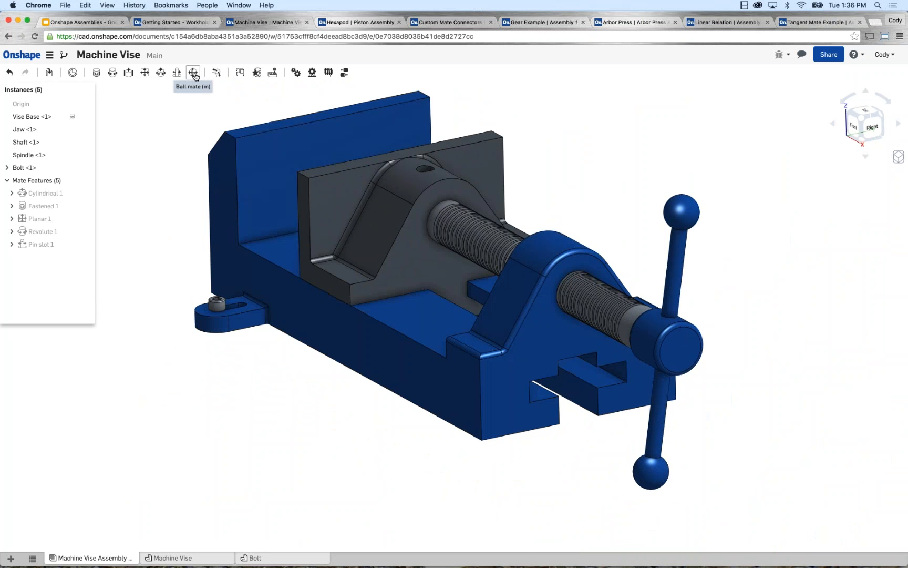
Switch to the Hexapod document's Piston Assembly and get a close view of the loose ball stud and the yellow rod end.
click(329, 22)
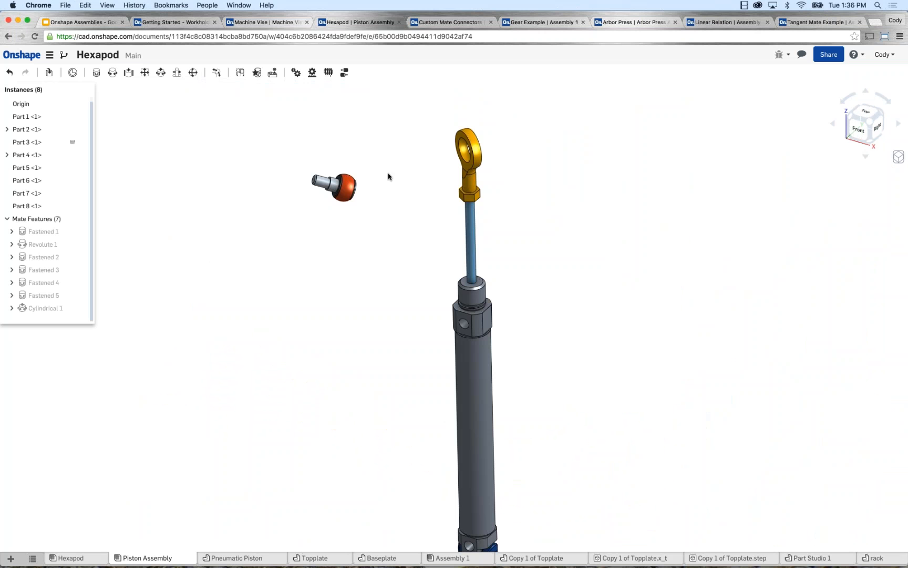
scroll(433, 201, up, 3)
middle_drag(430, 199, 415, 233)
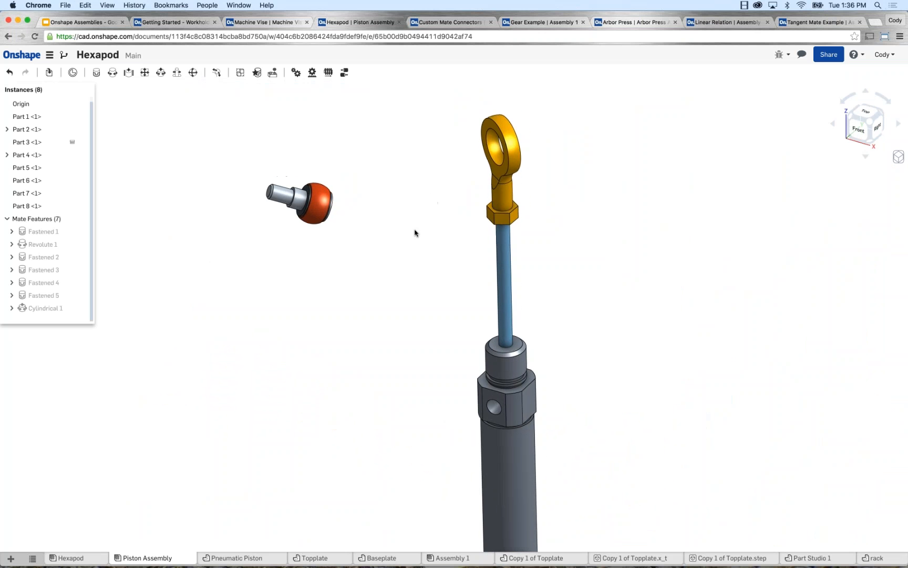
scroll(421, 194, up, 3)
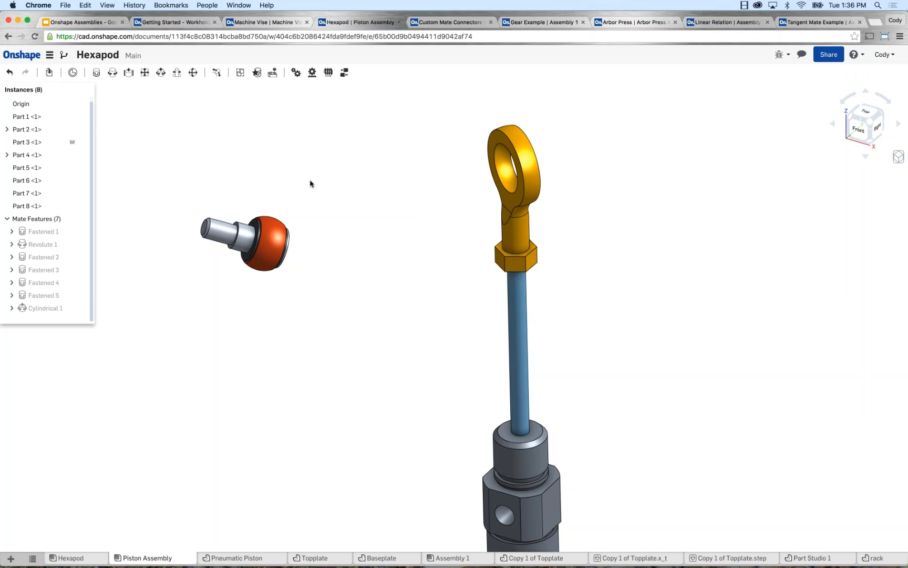
Add a Ball mate between the orange ball's centre and the centre of the yellow rod end's eye, solving the full assembly before accepting.
click(194, 75)
right_drag(247, 166, 255, 234)
scroll(255, 234, up, 3)
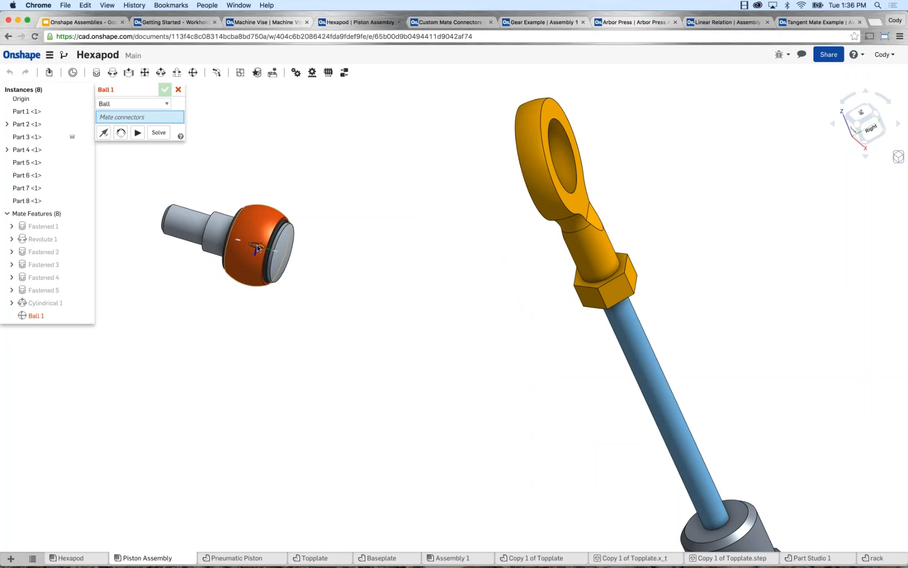
click(257, 247)
right_drag(334, 269, 440, 249)
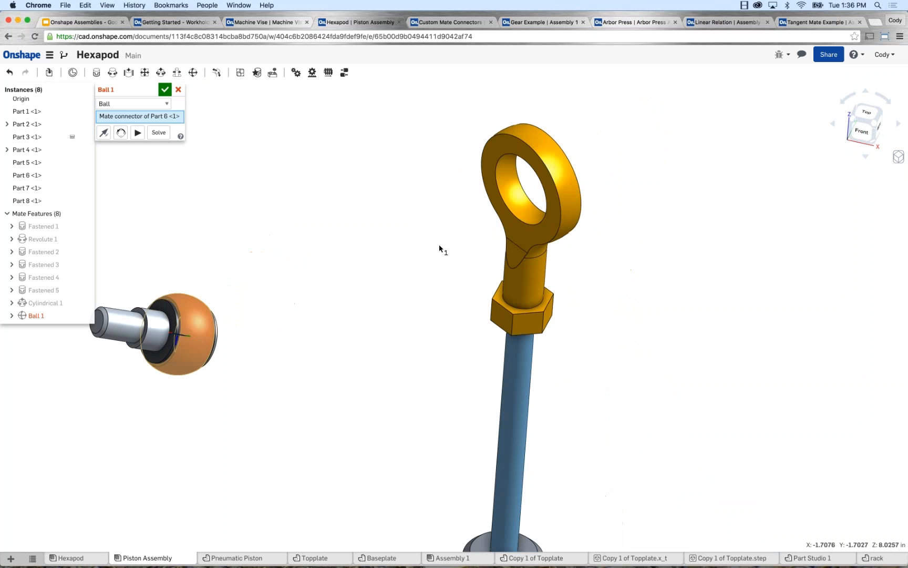
scroll(530, 184, up, 1)
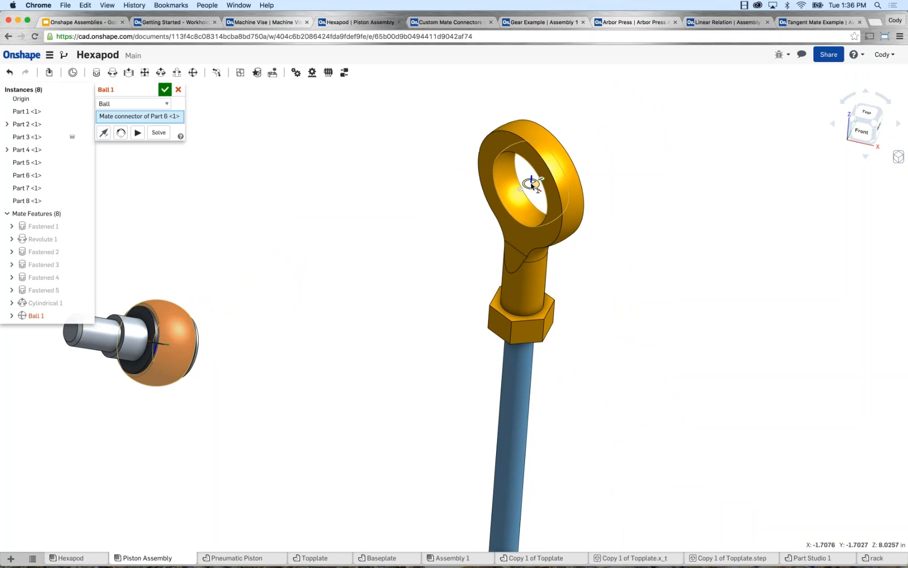
click(532, 184)
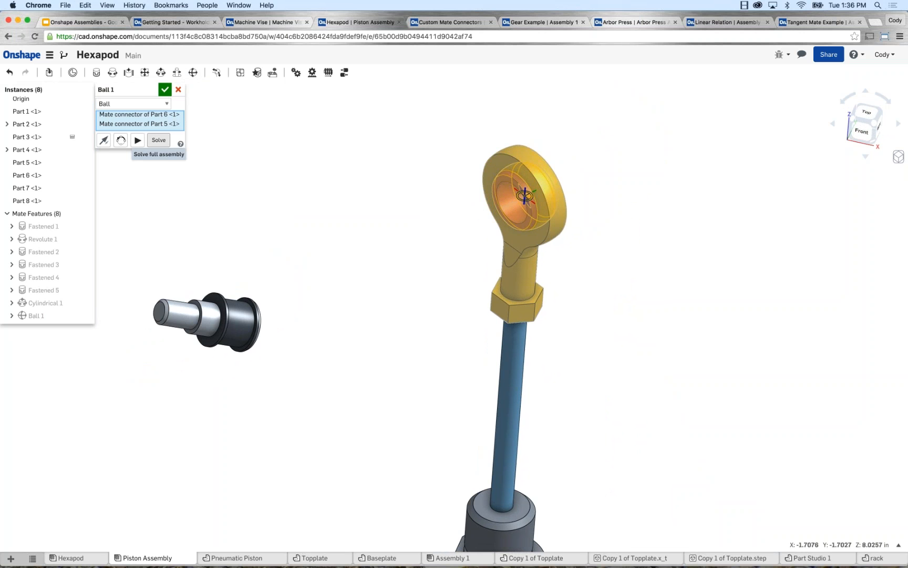
click(158, 140)
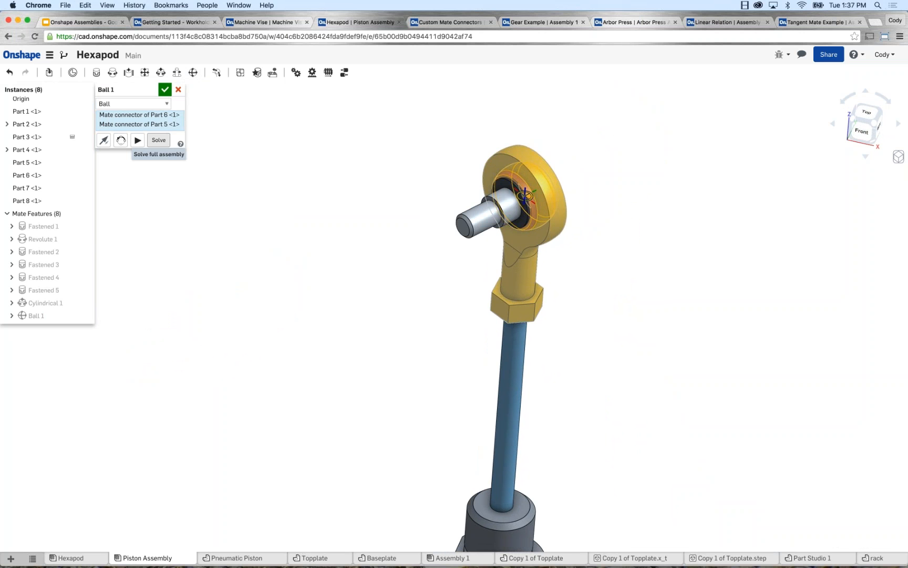
click(165, 89)
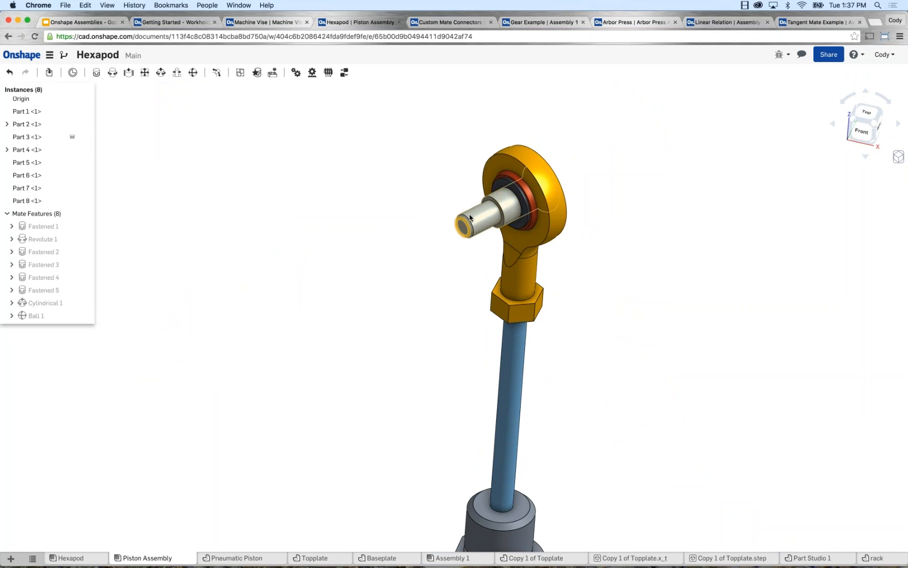
Swivel the stud in the rod end to test the Ball mate, leaving it tilted and the piston rod slightly extended.
drag(459, 228, 451, 206)
drag(501, 205, 396, 233)
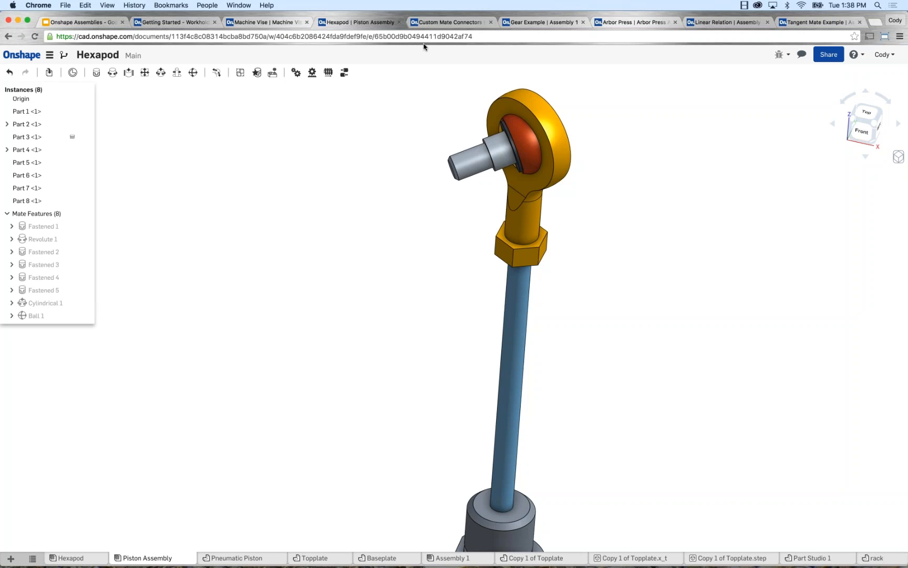
Switch to the Custom Mate Connectors document's Bike Shock assembly and open the blue spring's source part studio, BUMPER-SPRING.
click(430, 23)
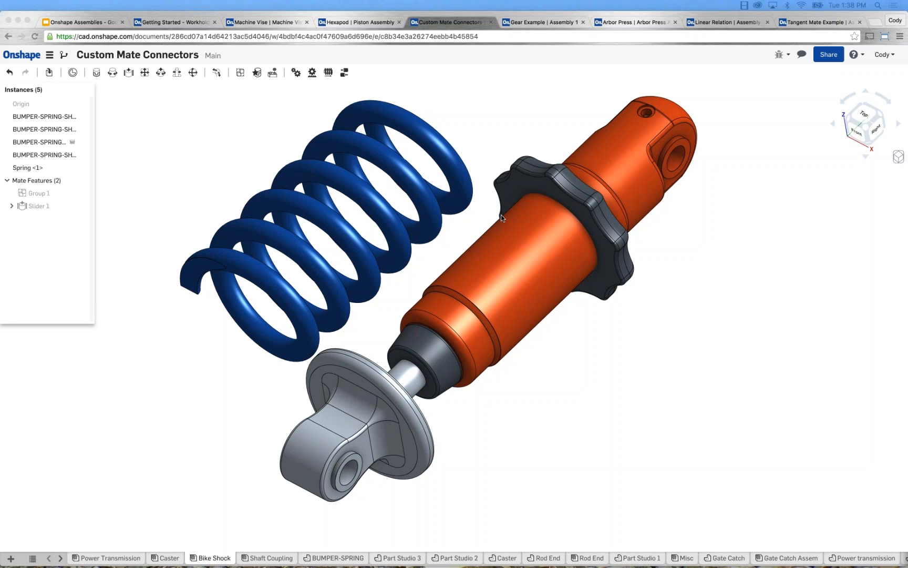
scroll(263, 154, down, 2)
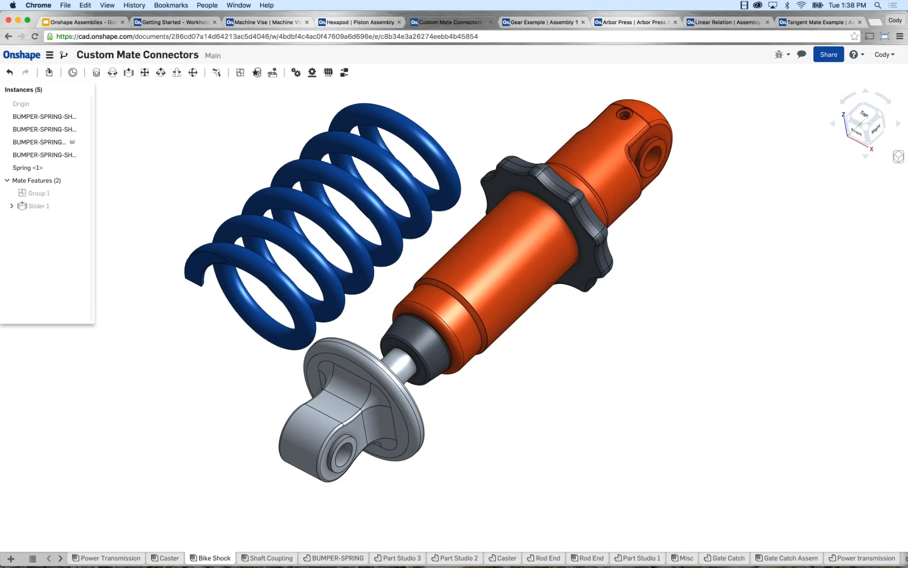
click(96, 73)
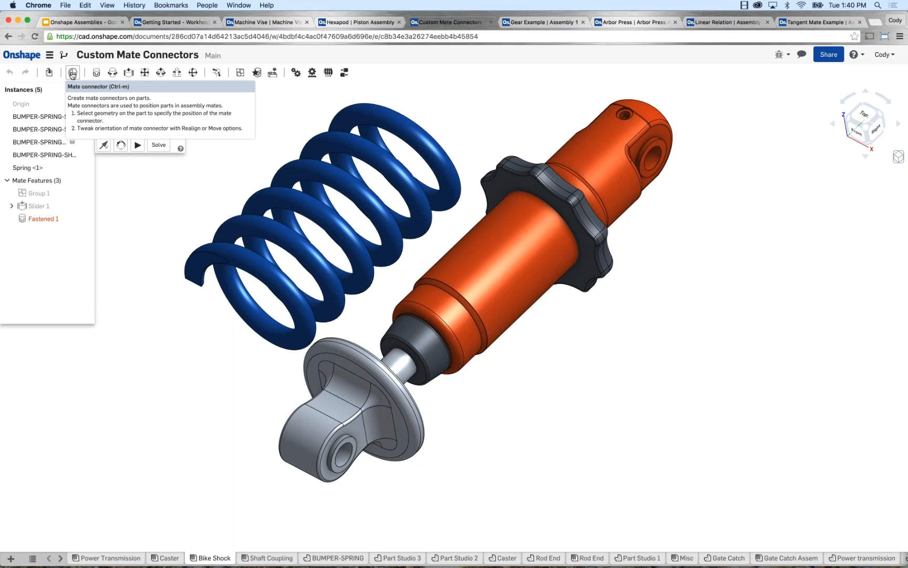
right_click(312, 172)
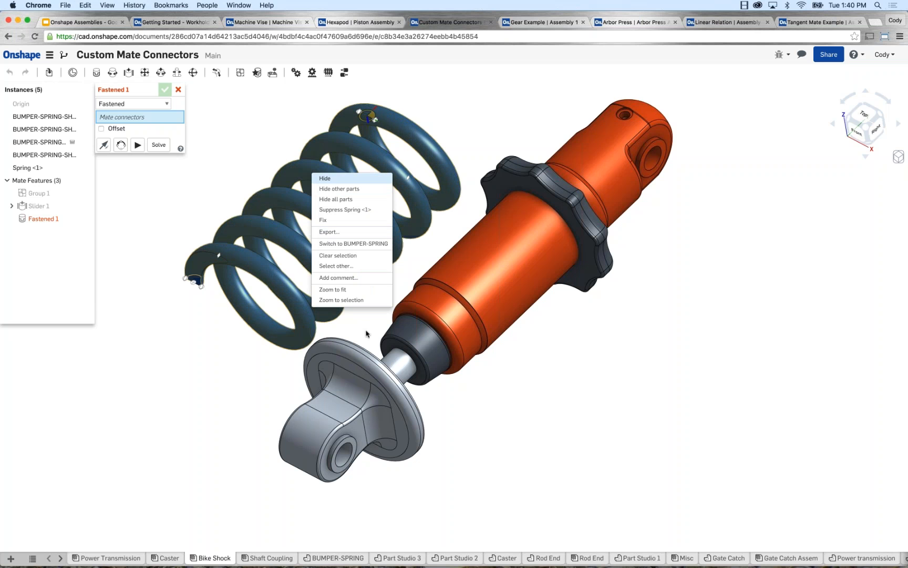
click(352, 248)
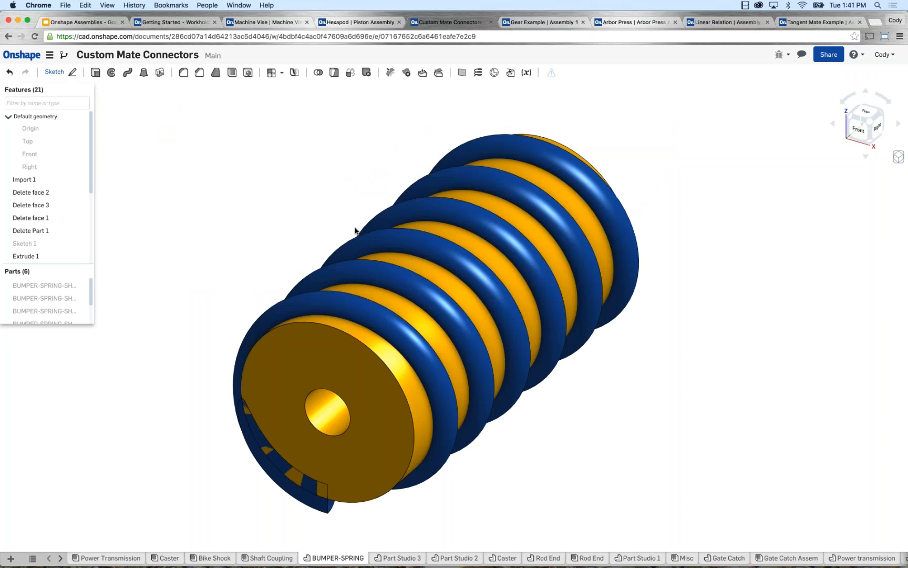
Add a mate connector at the centre of the yellow construction cylinder's near end face, with Spring as its owner part.
right_drag(352, 171, 335, 188)
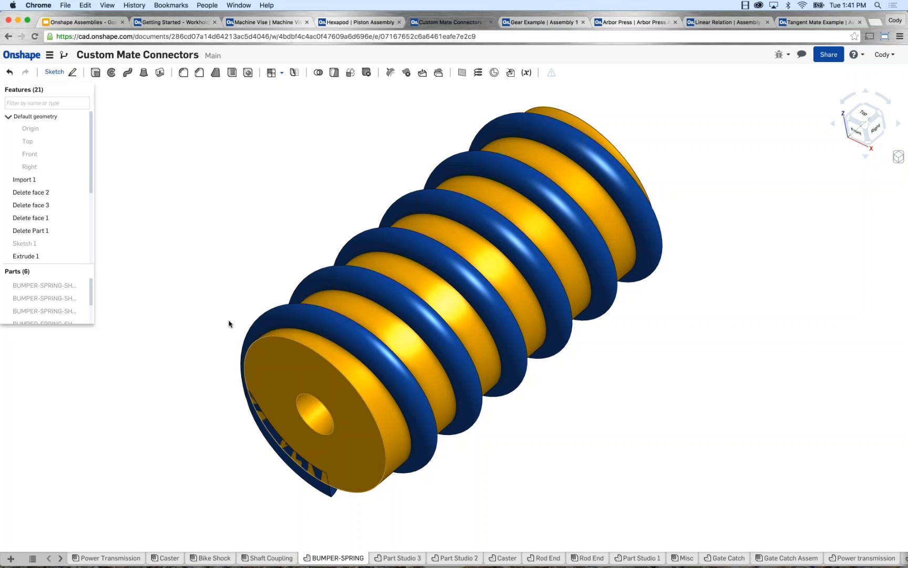
scroll(229, 319, down, 2)
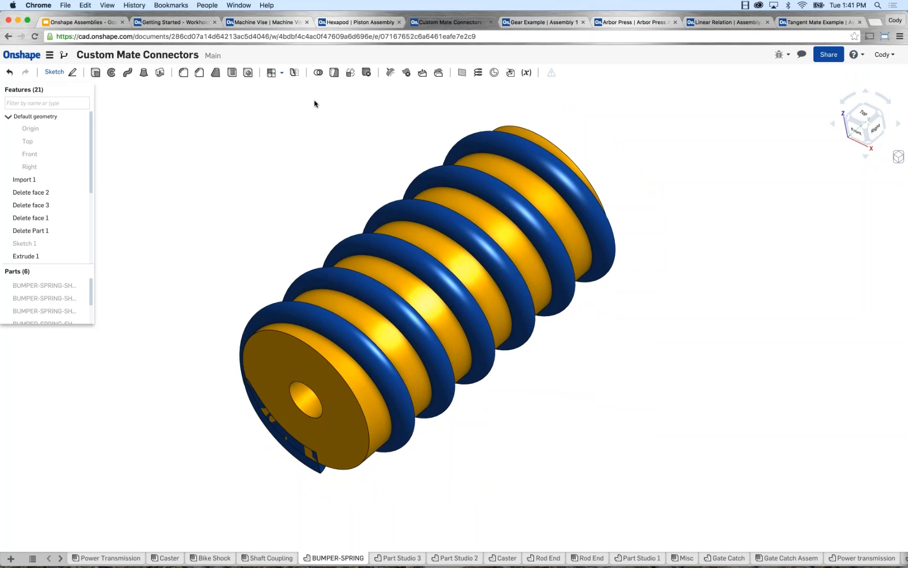
click(495, 77)
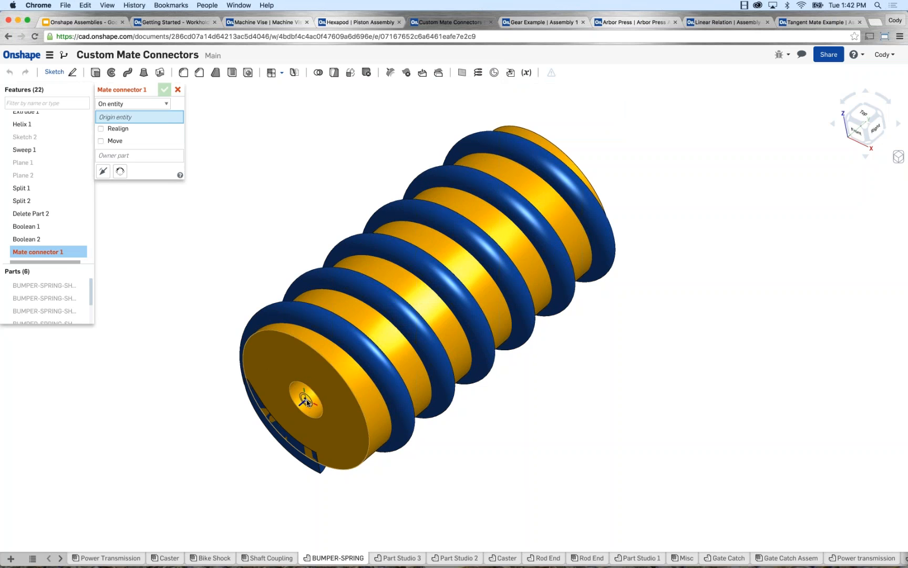
click(307, 402)
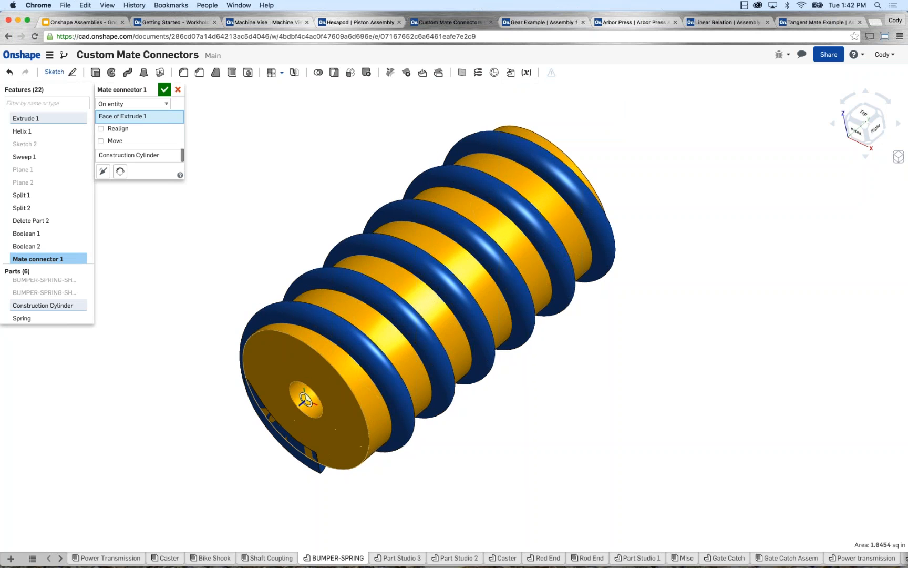
click(181, 155)
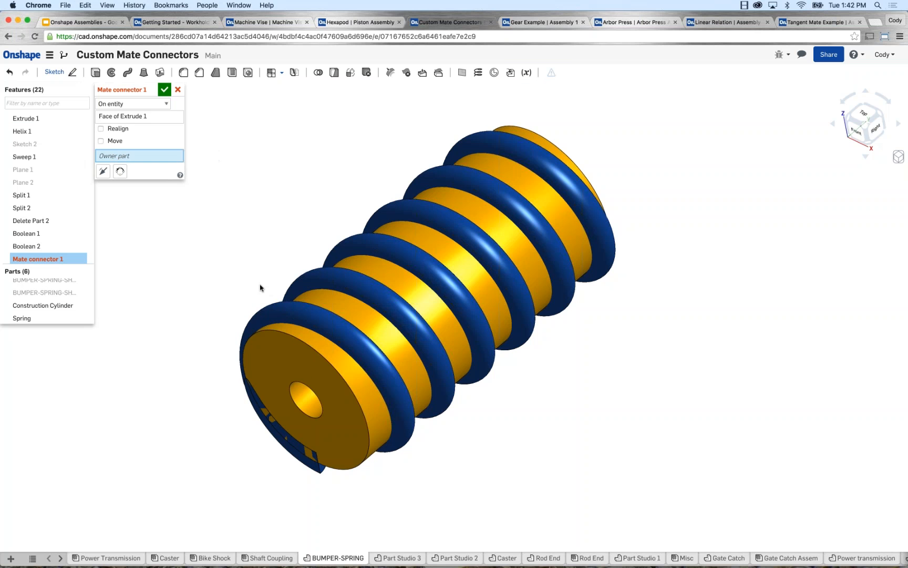
click(270, 306)
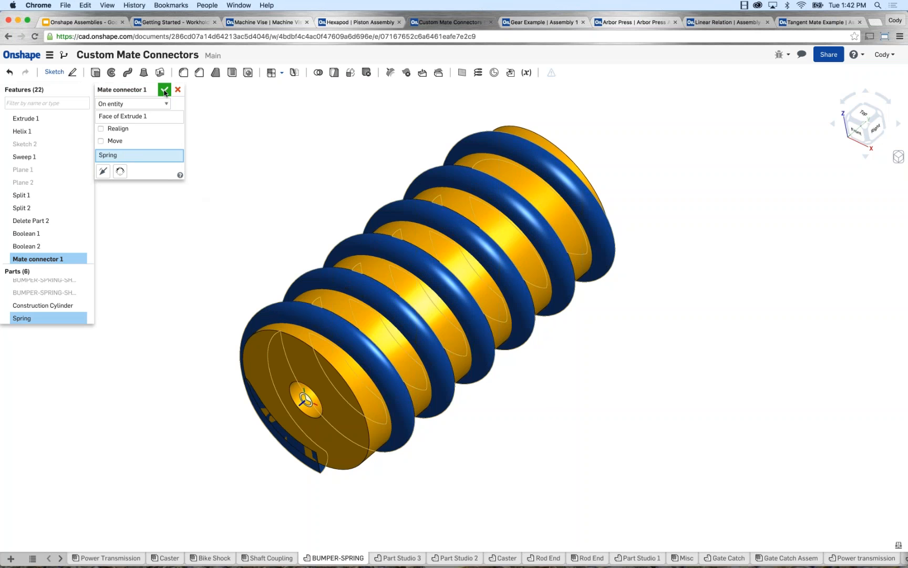
click(164, 91)
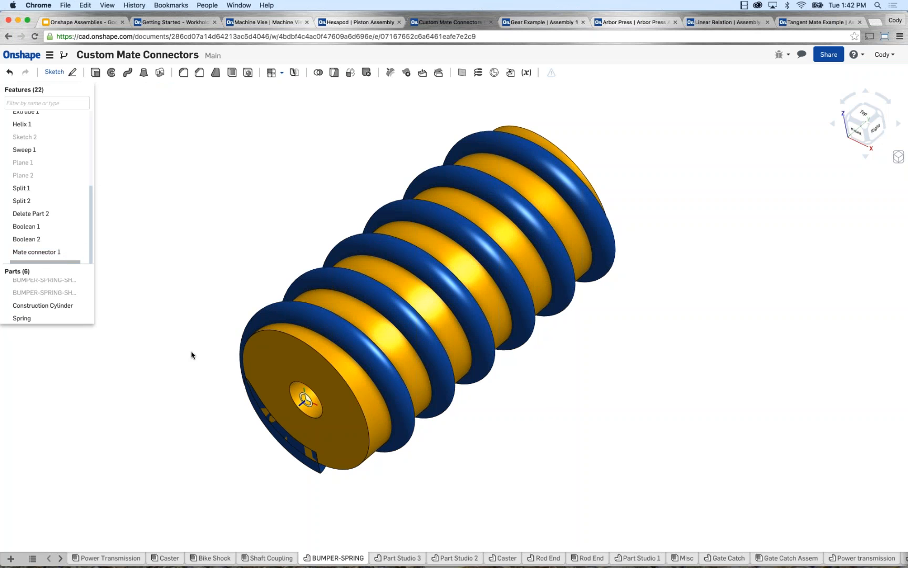
In the Bike Shock assembly, add a Fastened mate joining the spring's custom mate connector to the centre of the grey end piece's spring seat.
click(210, 557)
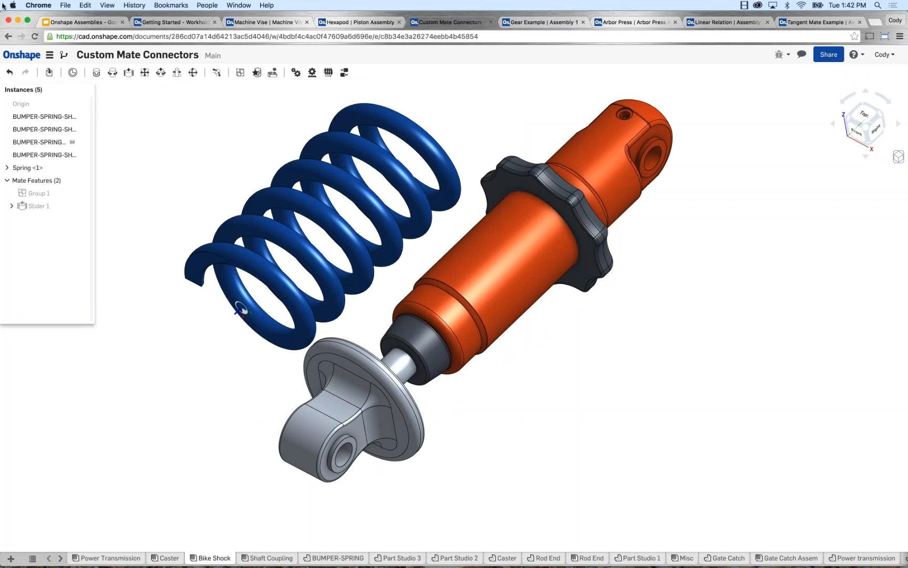
click(96, 73)
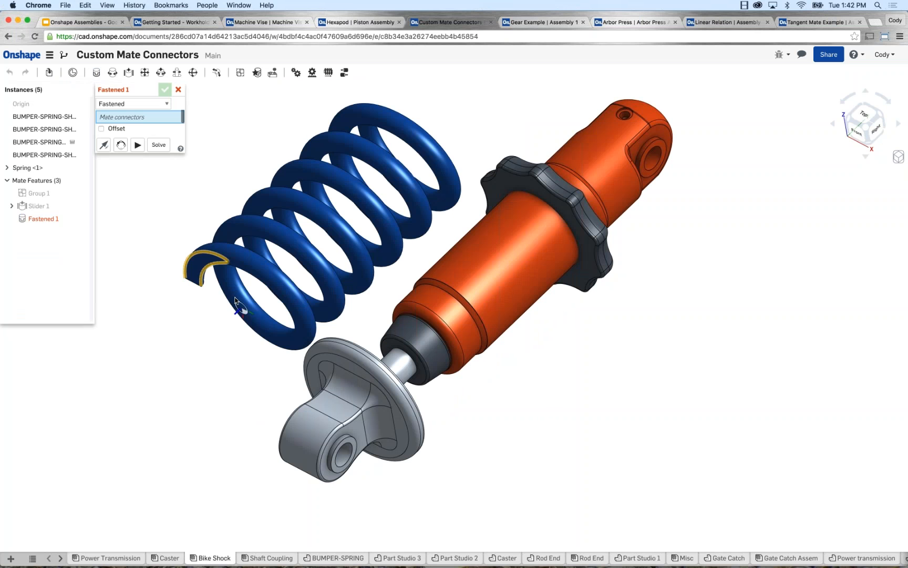
click(242, 308)
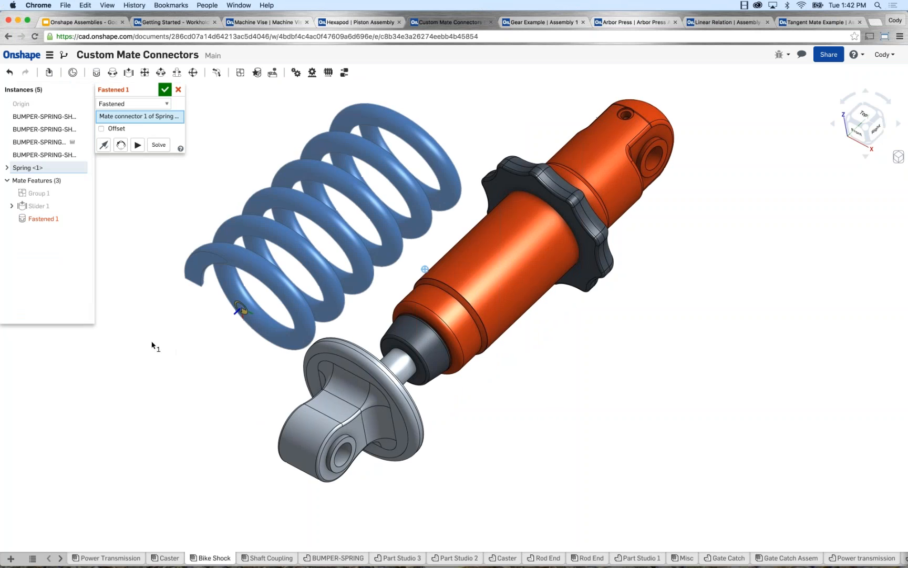
right_drag(154, 349, 231, 405)
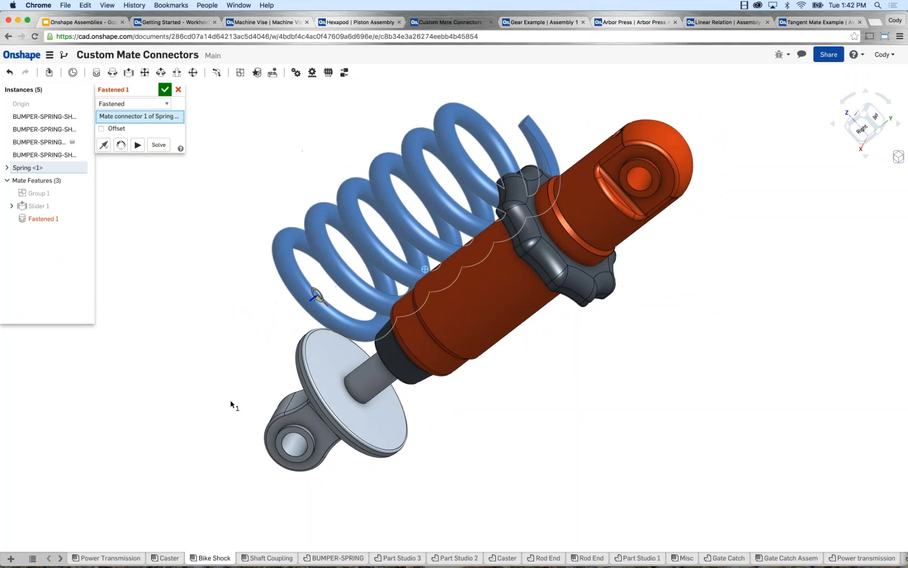
click(351, 398)
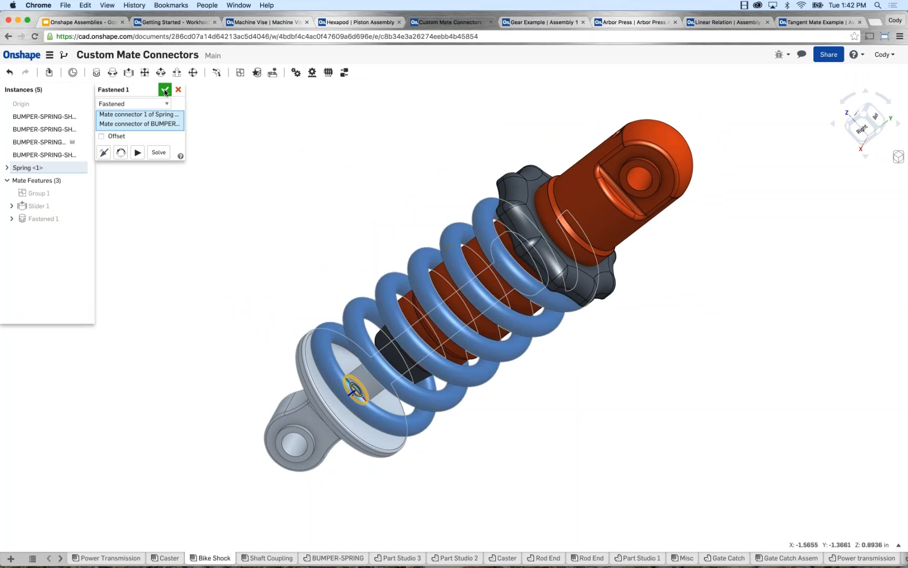
key(Return)
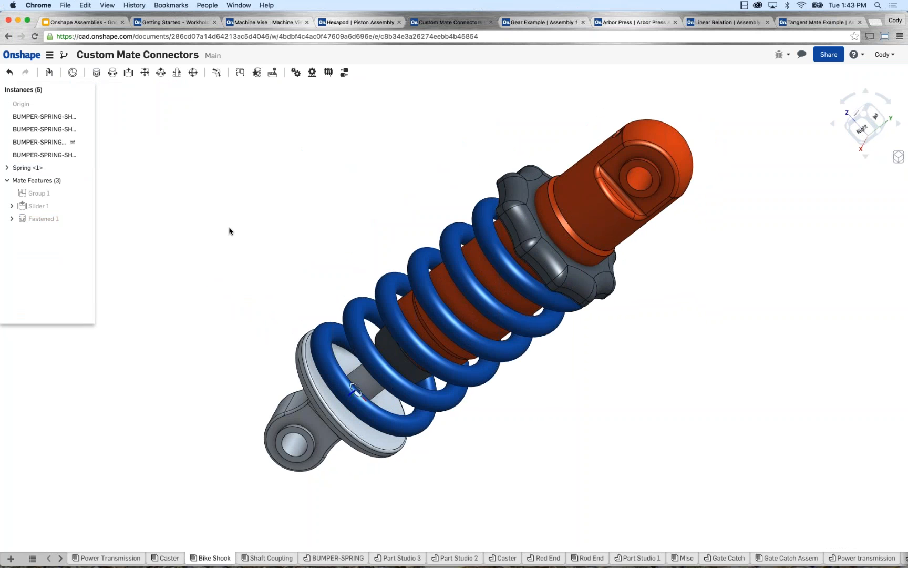
mouse_move(248, 250)
right_down()
mouse_move(298, 236)
mouse_move(302, 251)
right_up()
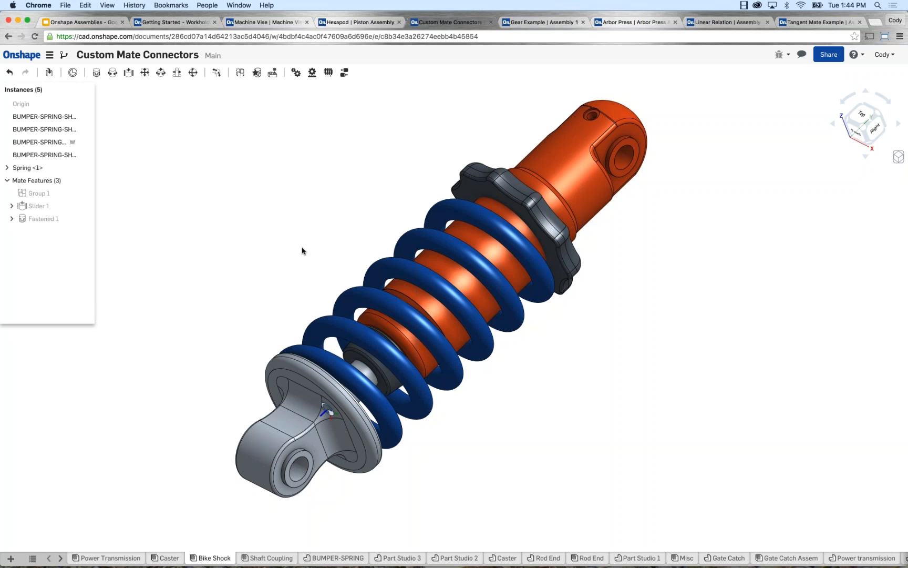
Switch to the Gear Example document's Assembly 1 and get a close angled view of the two gears.
click(515, 22)
right_drag(247, 187, 250, 227)
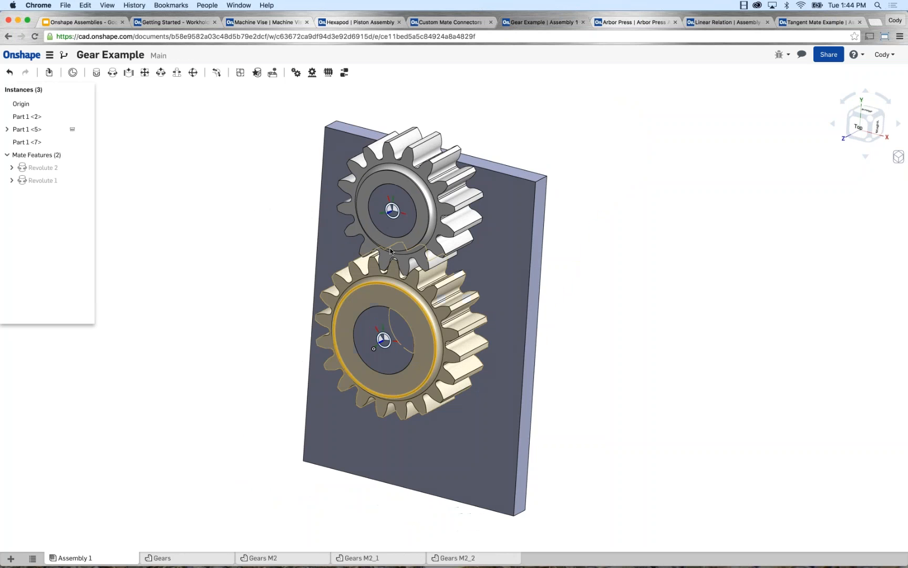
scroll(391, 247, up, 2)
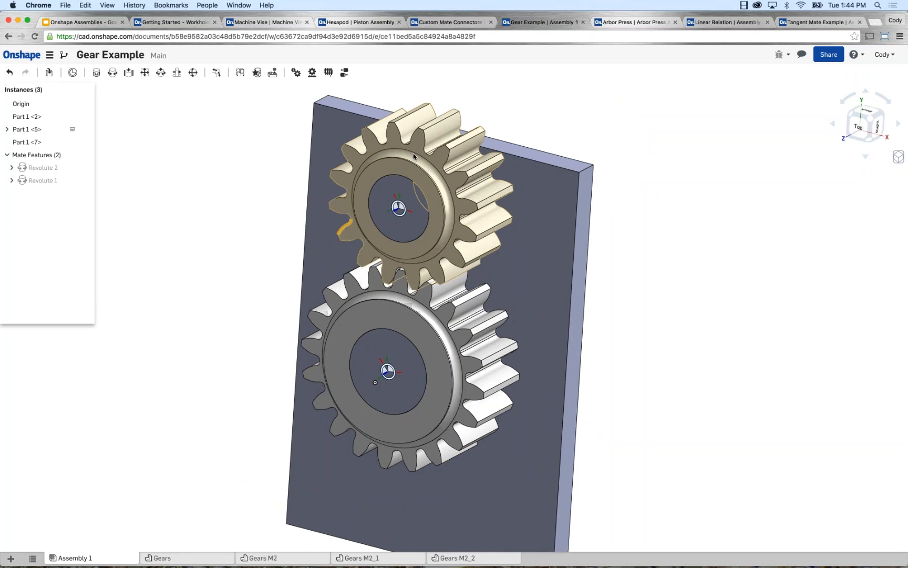
Turn the upper gear to test its rotation, restore its position, and check what Revolute 2 and Revolute 1 connect.
drag(367, 161, 365, 178)
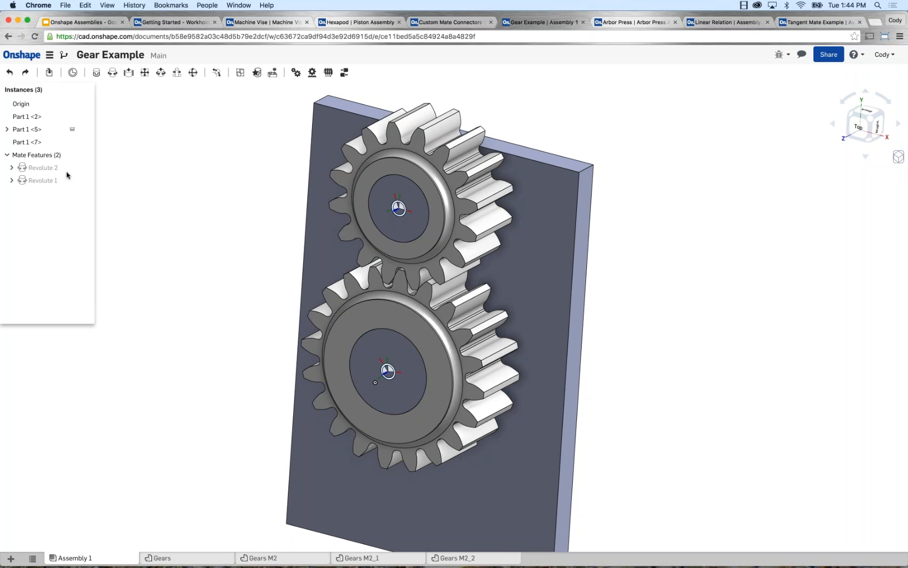
click(51, 168)
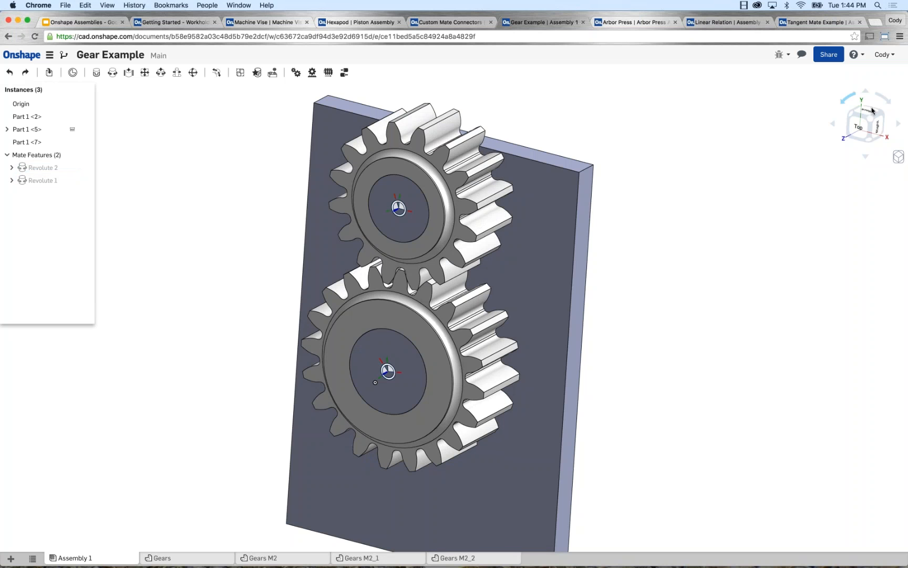
click(48, 181)
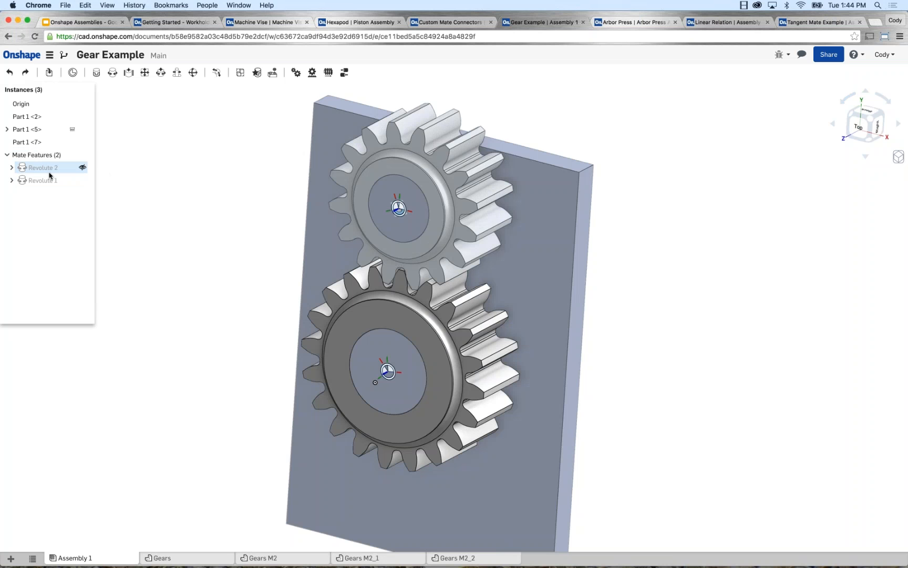
Try a Rack and pinion relation between Revolute 1 and Revolute 2 set to 1.25 in, and test it by turning the upper gear.
click(313, 72)
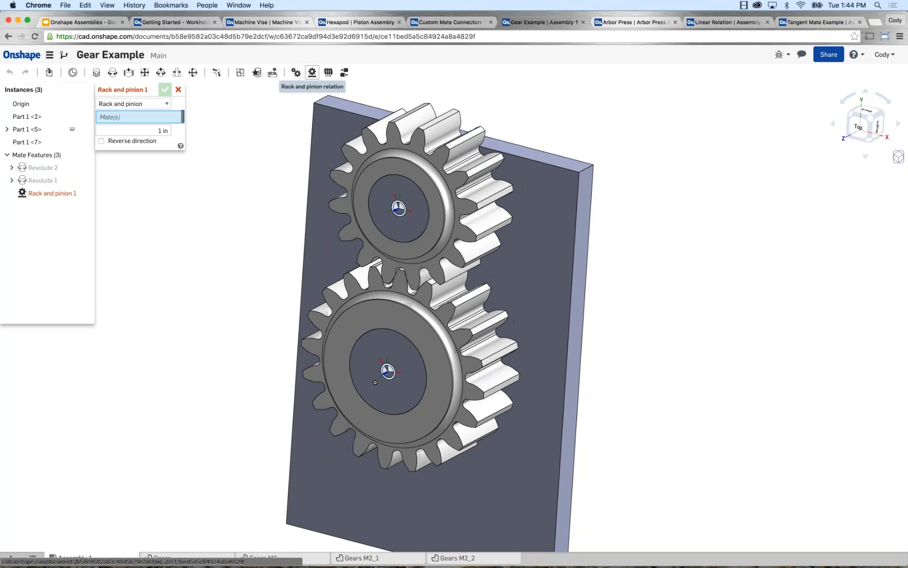
click(43, 180)
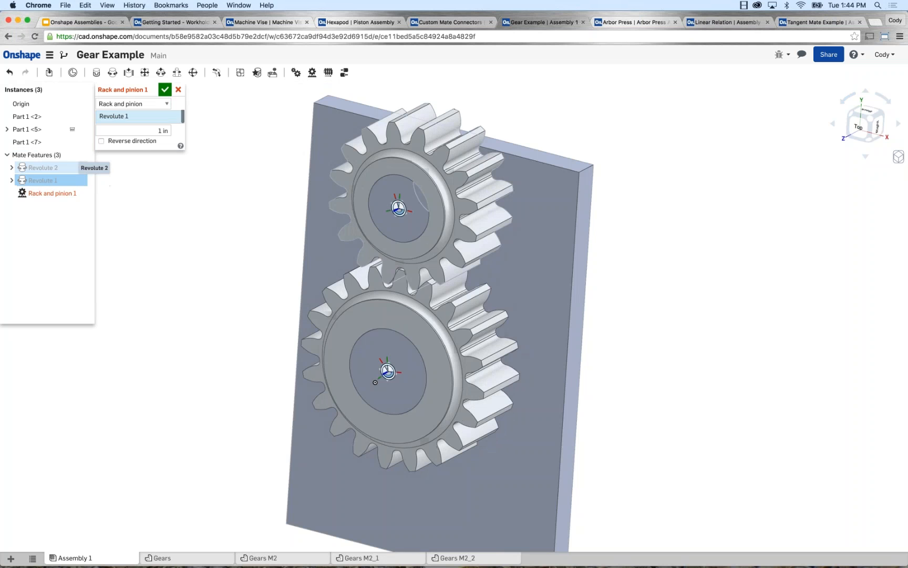
click(43, 168)
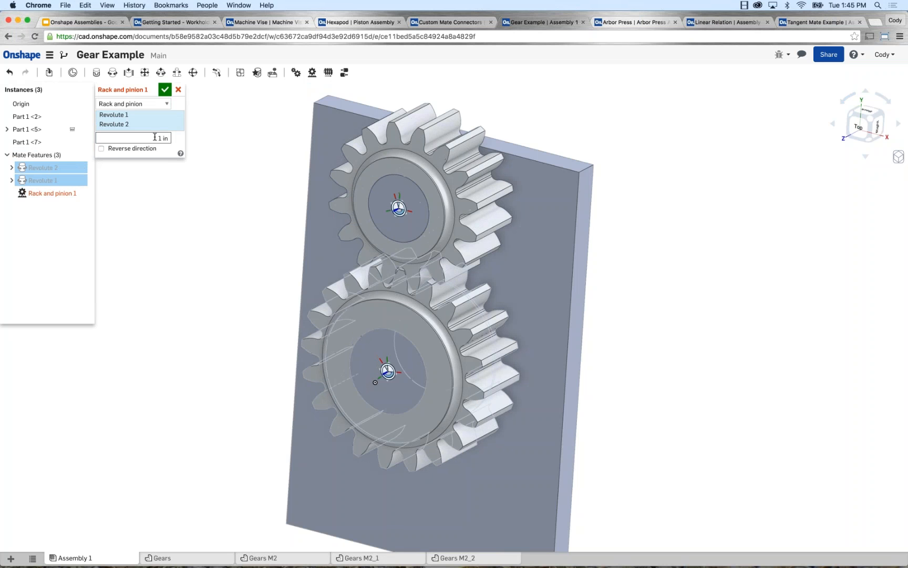
drag(171, 138, 159, 138)
text(1.25)
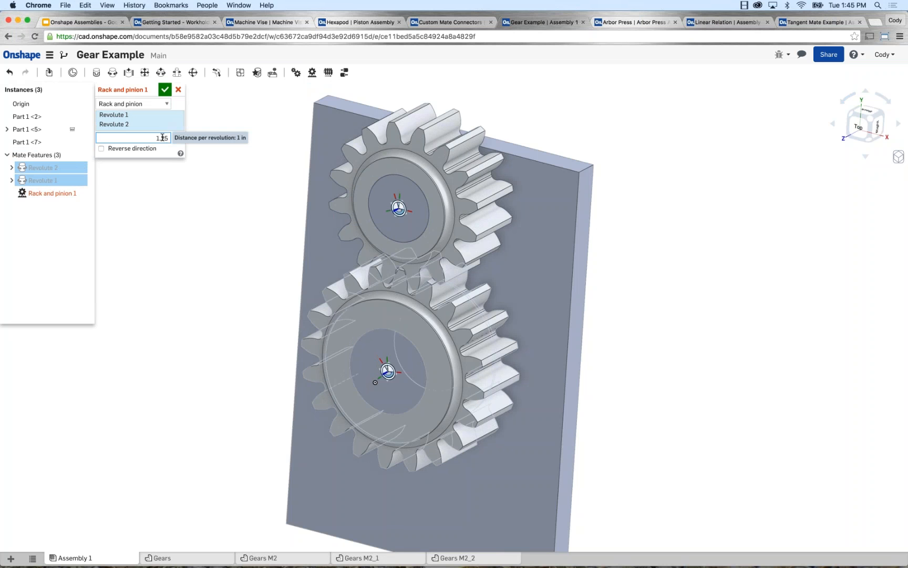
click(166, 90)
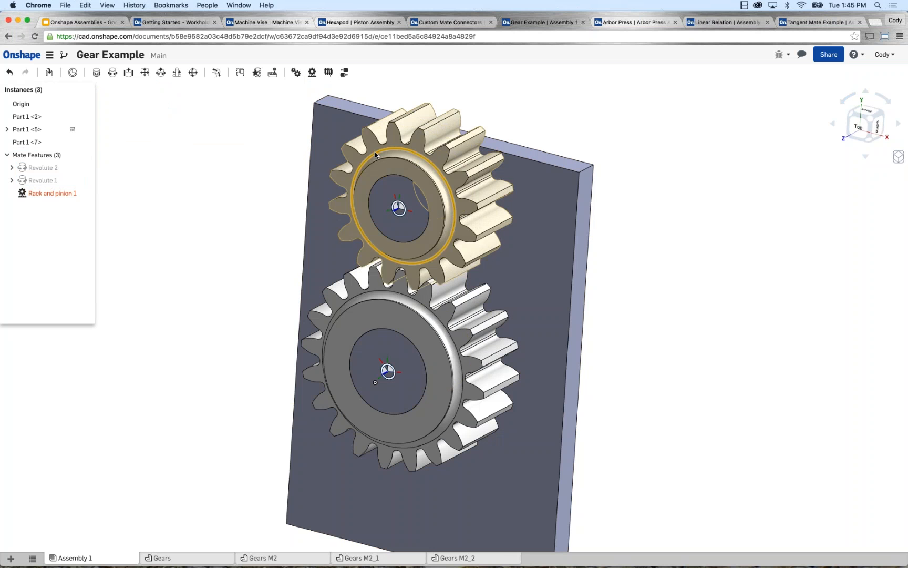
drag(376, 155, 346, 157)
key(super+z)
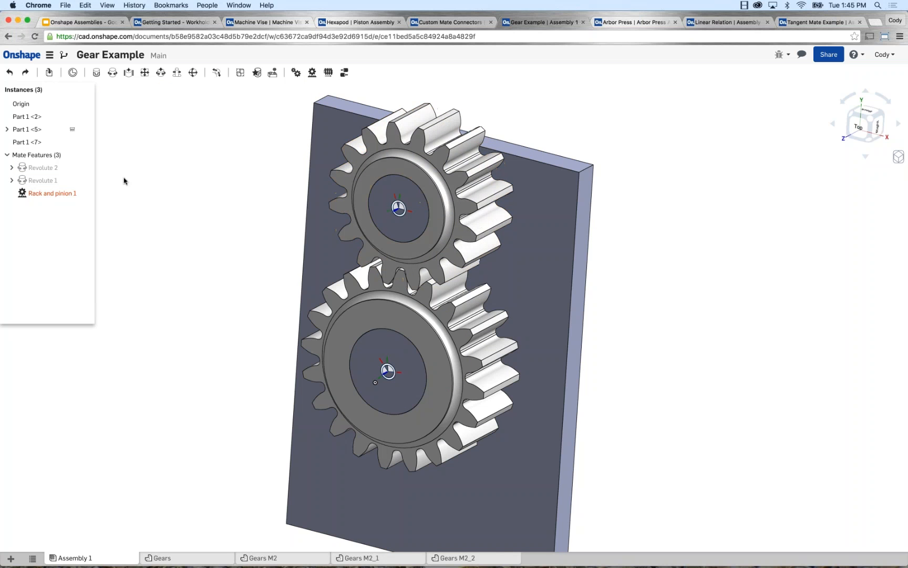
Edit the Rack and pinion relation, clearing its mates and reselecting Revolute 1 and Revolute 2.
right_click(69, 194)
click(87, 204)
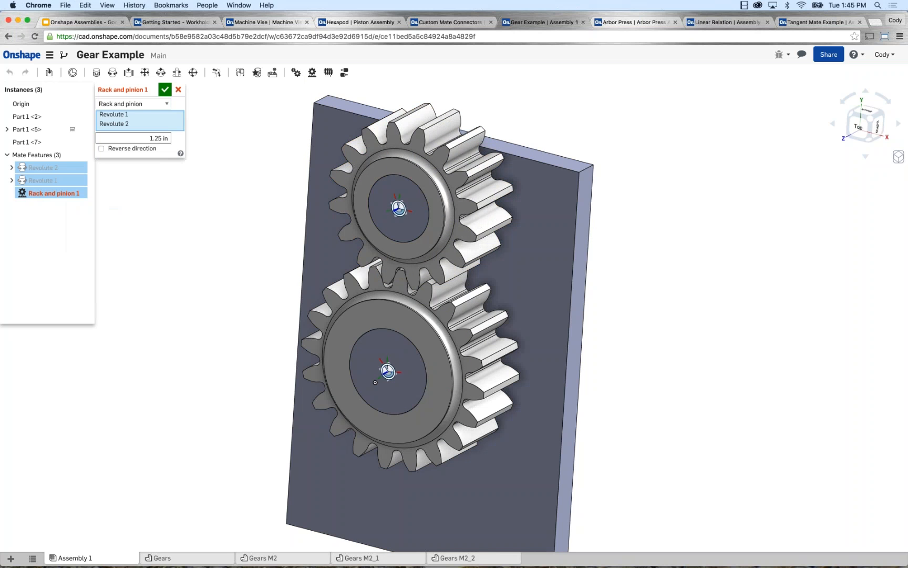
click(180, 115)
click(180, 115)
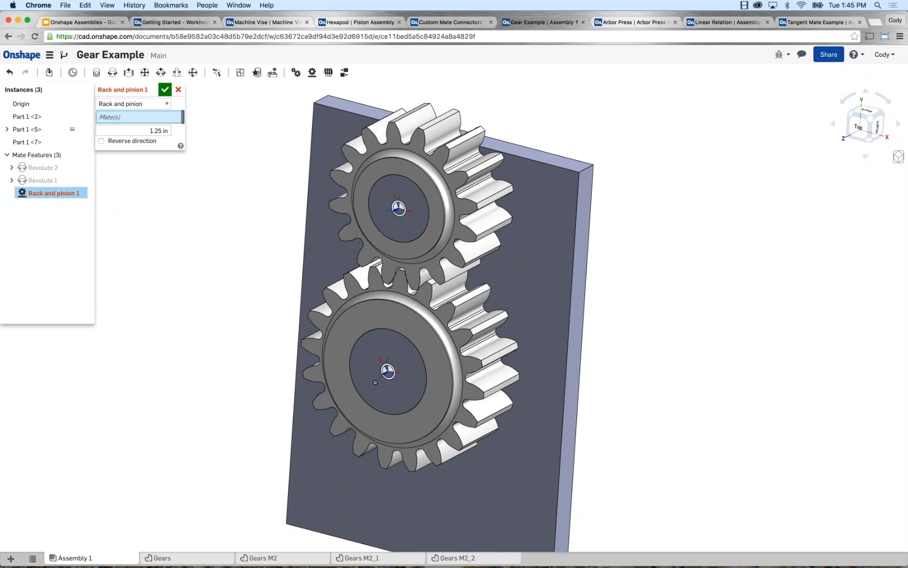
click(50, 180)
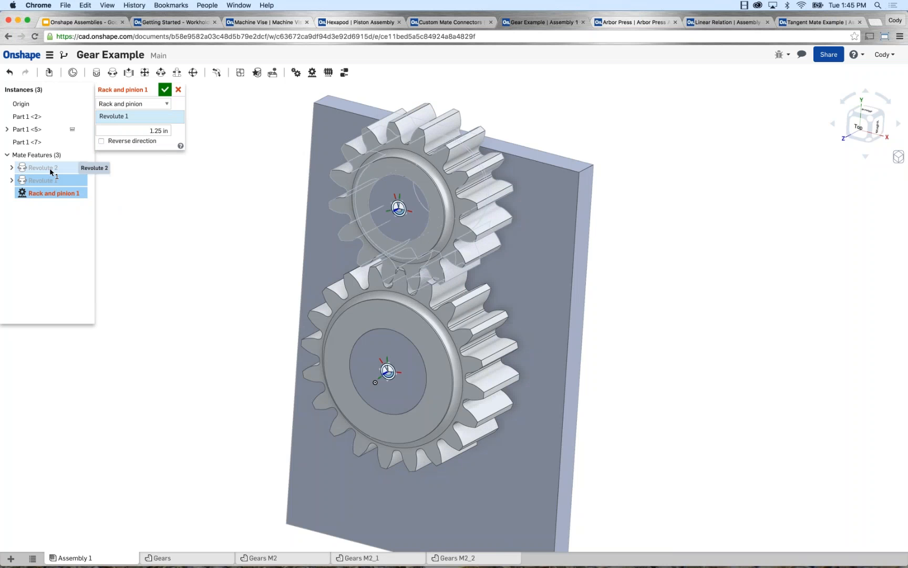
click(49, 167)
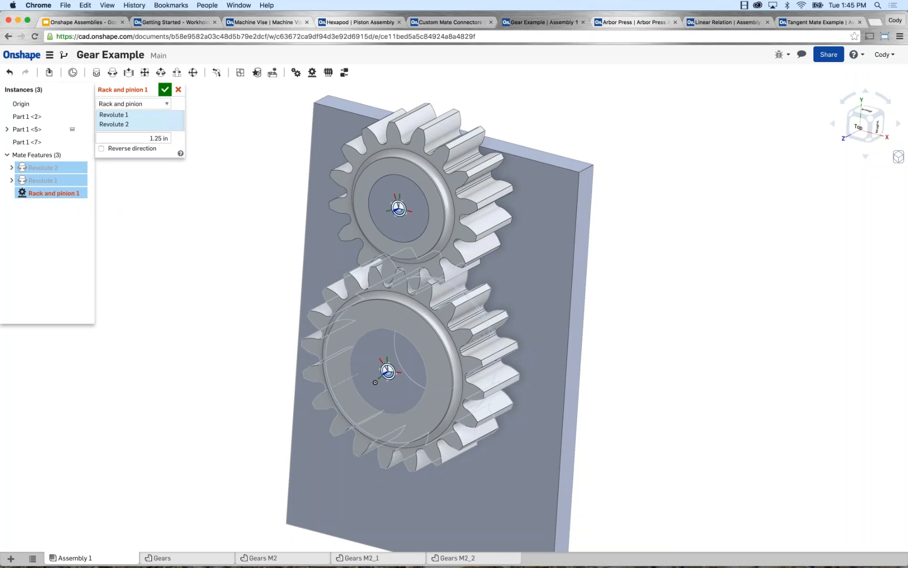
key(Return)
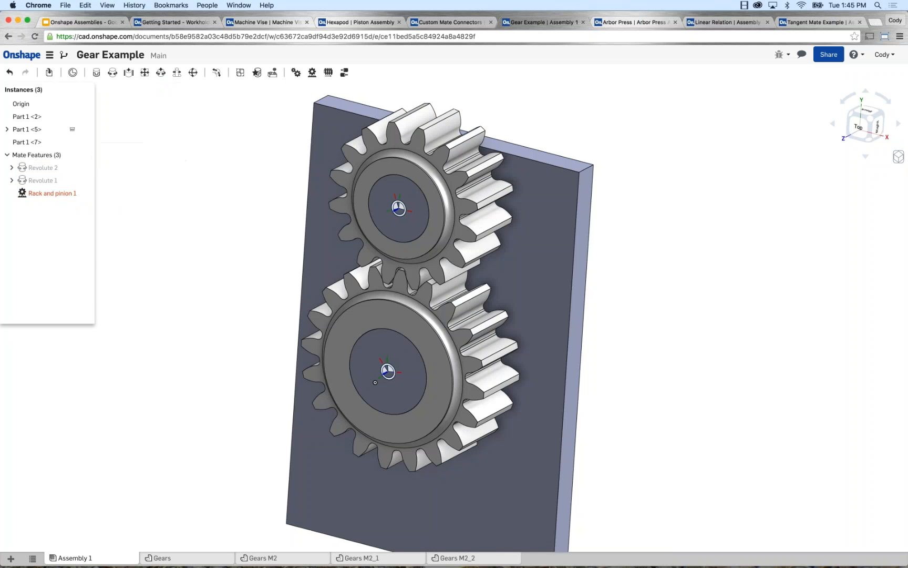
Delete the Rack and pinion relation from the gear assembly's mate features.
right_click(63, 193)
click(79, 245)
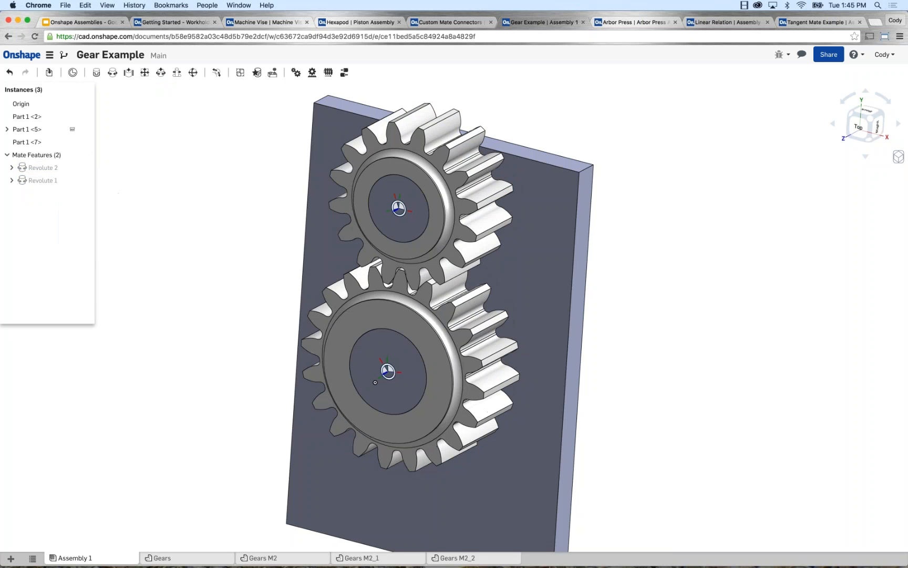
Add a Gear relation between the Revolute 1 and Revolute 2 mates with a ratio of 1.
click(296, 72)
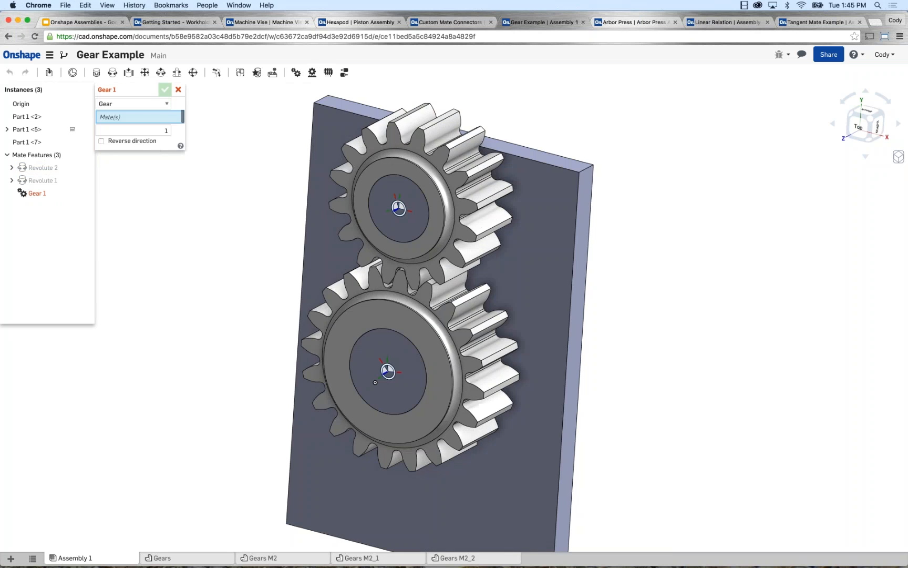
click(42, 180)
click(42, 167)
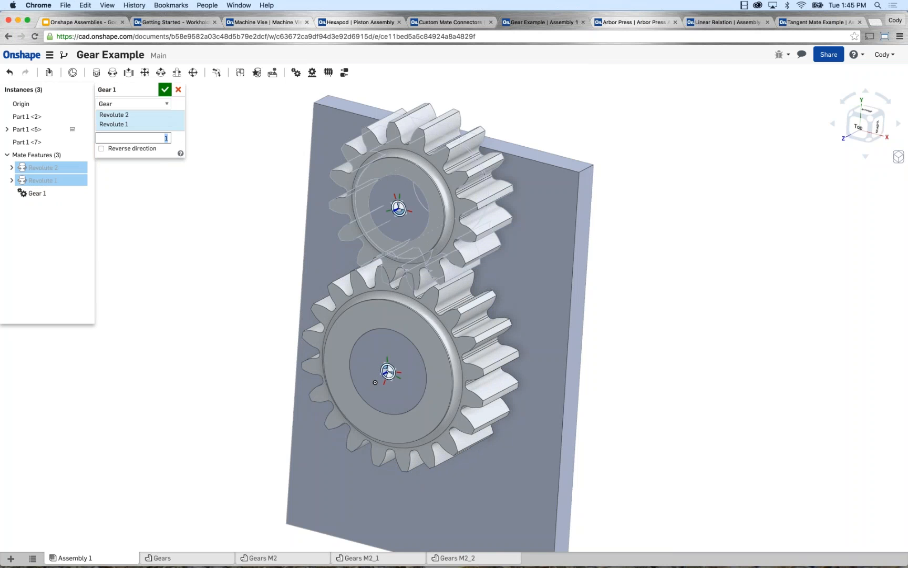
key(Return)
Set the Gear relation's ratio to 1.25 and turn the upper gear to test the motion.
right_click(36, 193)
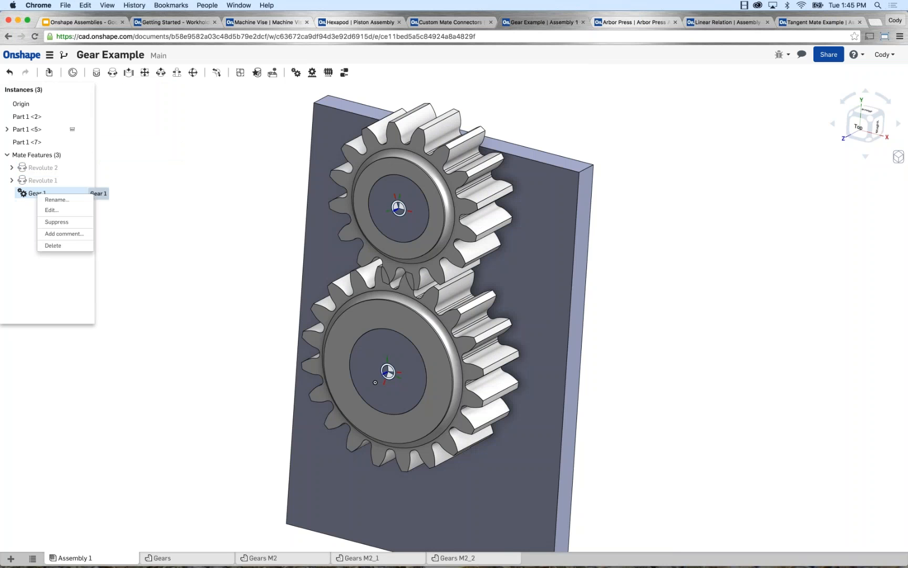
click(51, 210)
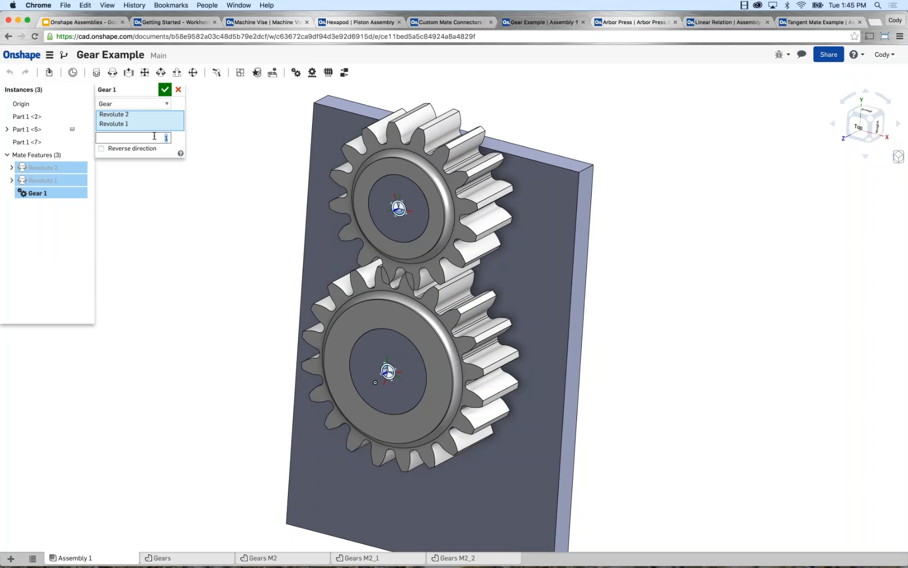
drag(161, 137, 174, 138)
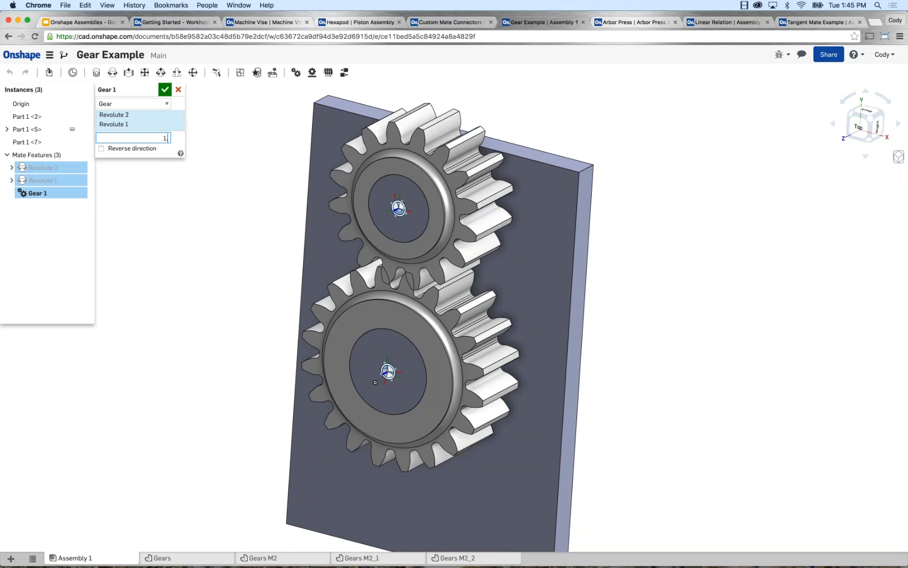
text(1.25)
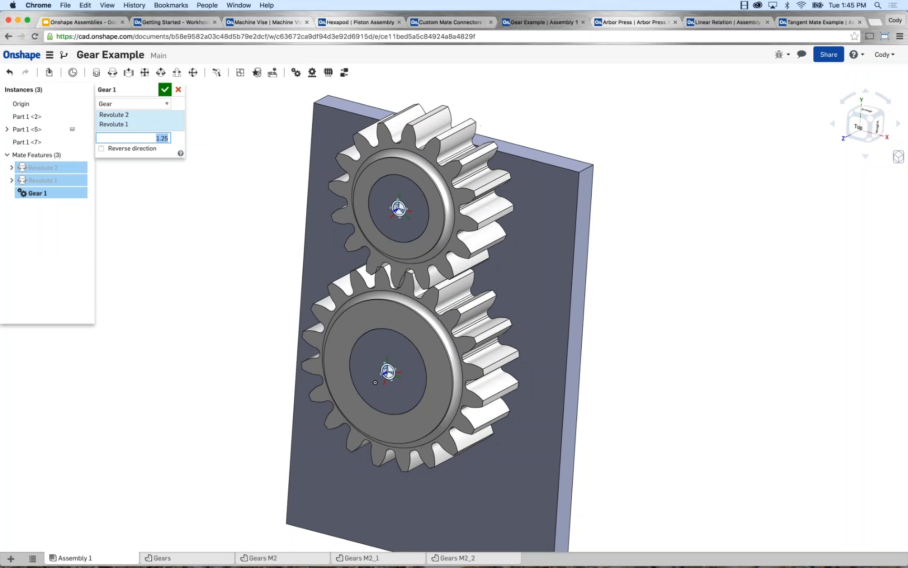
click(166, 90)
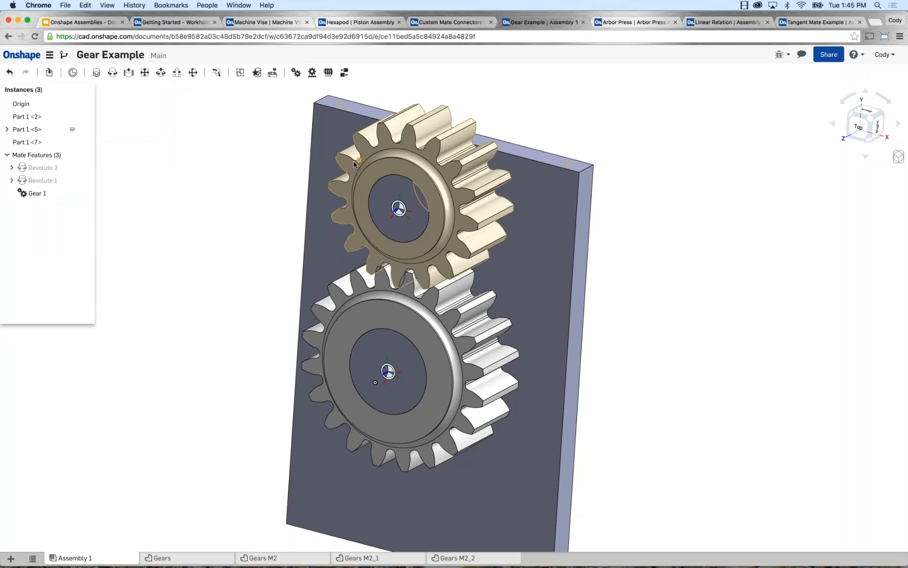
drag(355, 162, 109, 227)
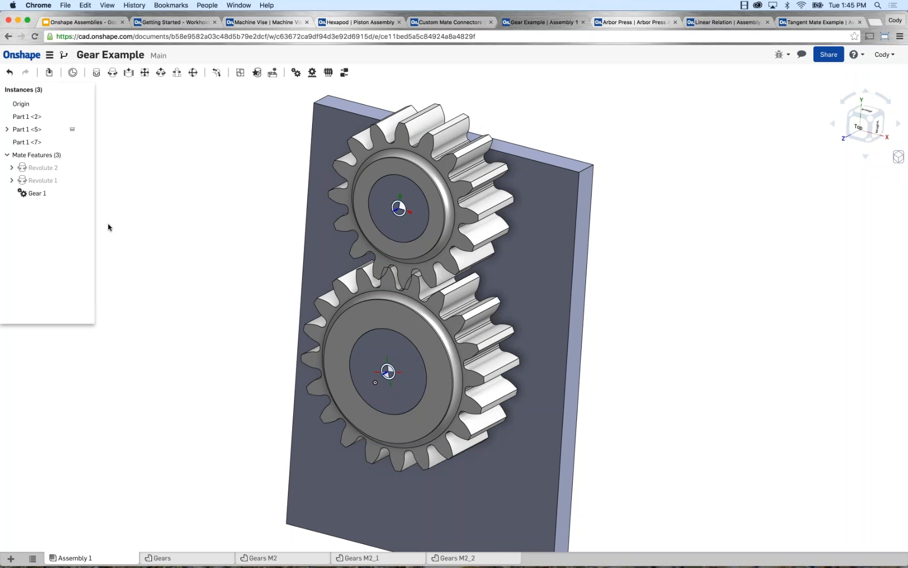
key(shift+5)
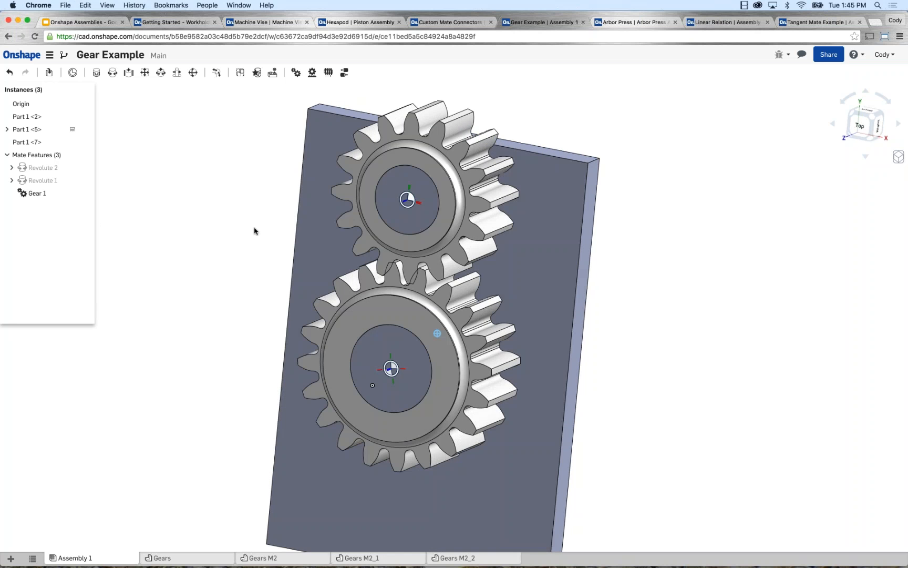
key(shift+7)
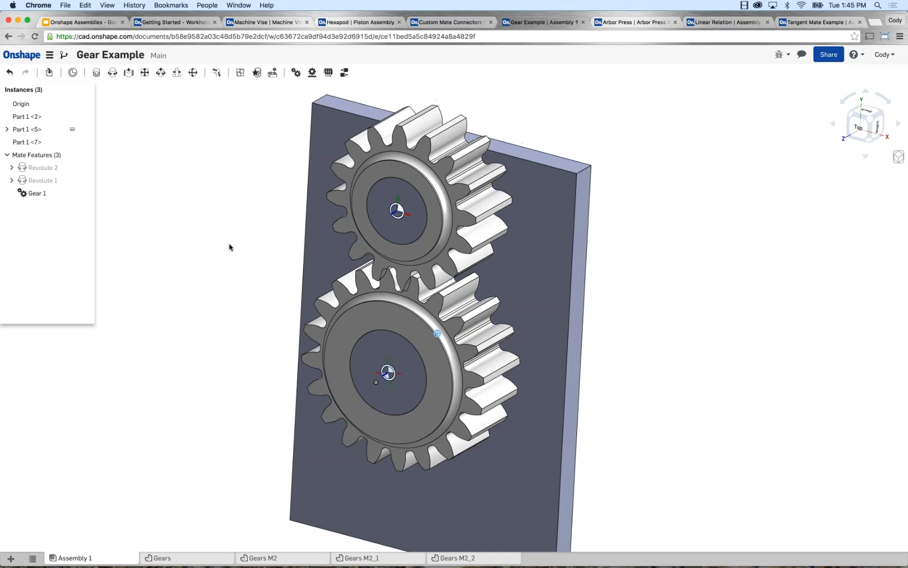
Try the reversed direction on the Gear relation, then restore the original direction and accept the relation.
right_click(37, 193)
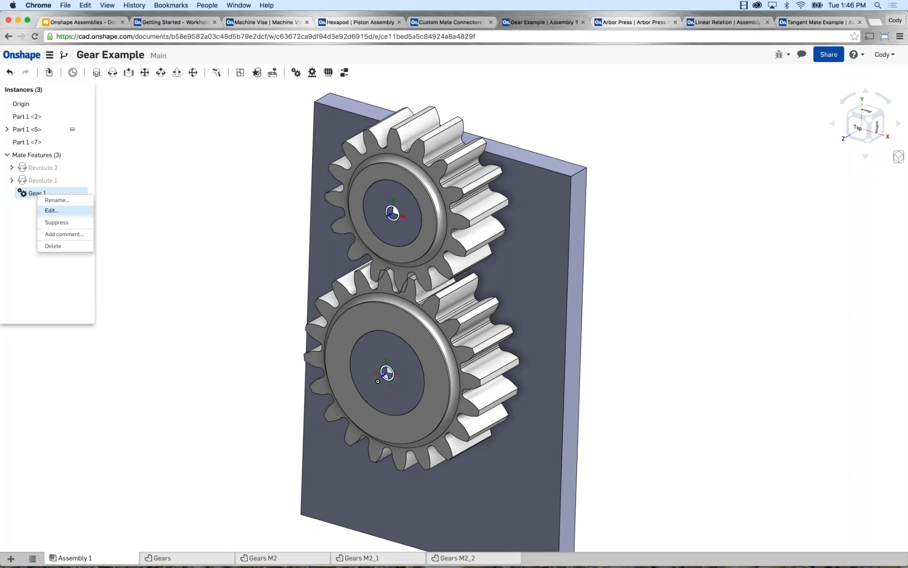
click(54, 211)
click(102, 149)
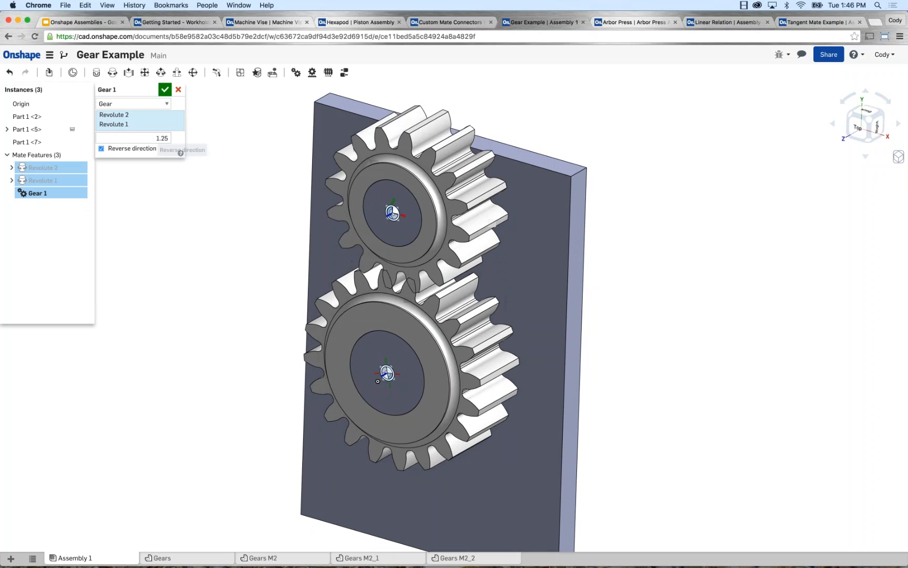
click(102, 150)
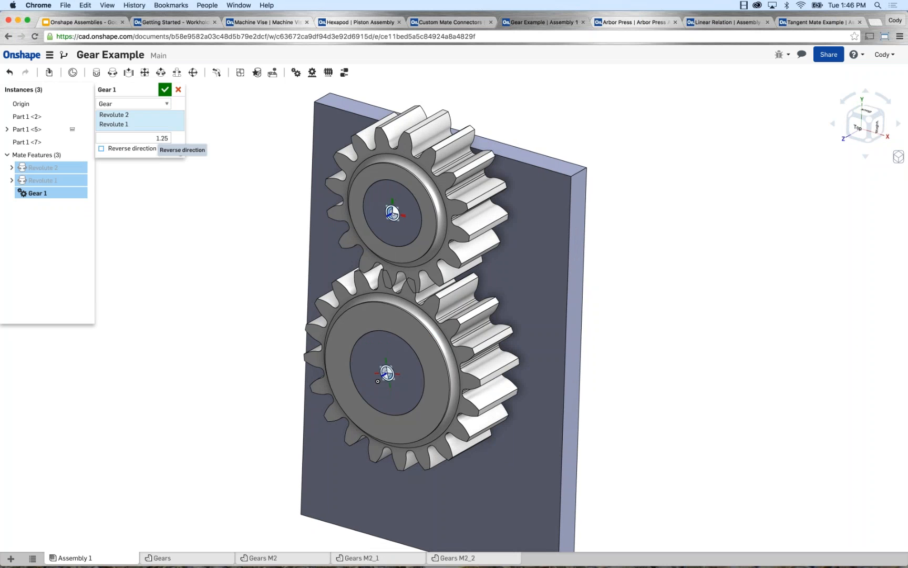
click(164, 89)
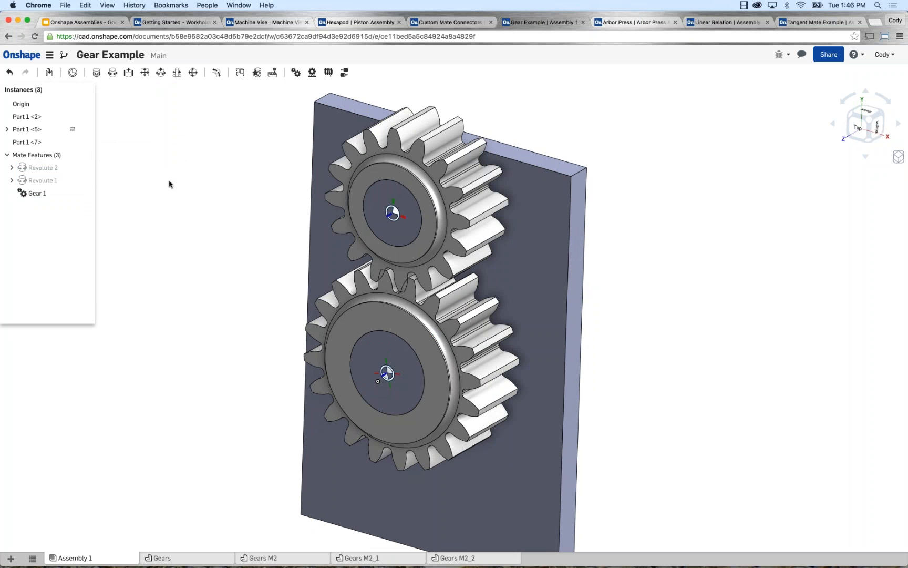
Expand Revolute 1 in the mate features to inspect its mate connector.
click(12, 181)
scroll(210, 196, down, 2)
middle_drag(210, 195, 246, 179)
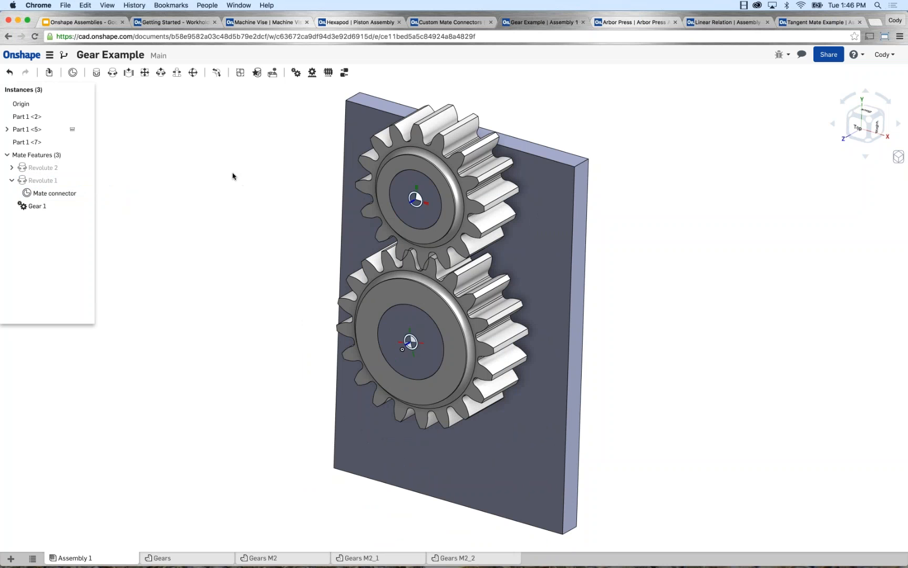
Switch to the Machine Vise assembly and move the spindle to test its unconstrained sliding and rotation.
click(290, 24)
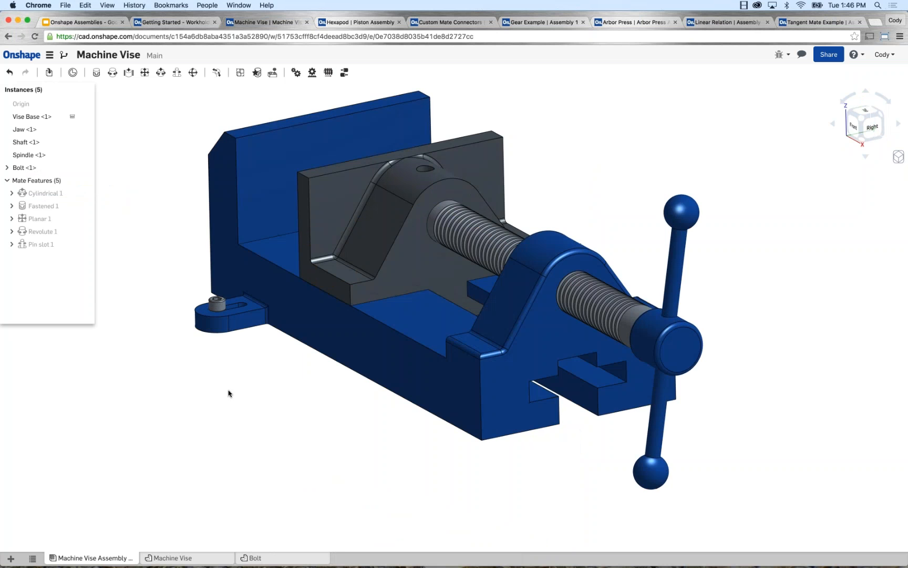
right_drag(228, 393, 245, 401)
scroll(254, 394, down, 2)
middle_drag(262, 381, 276, 383)
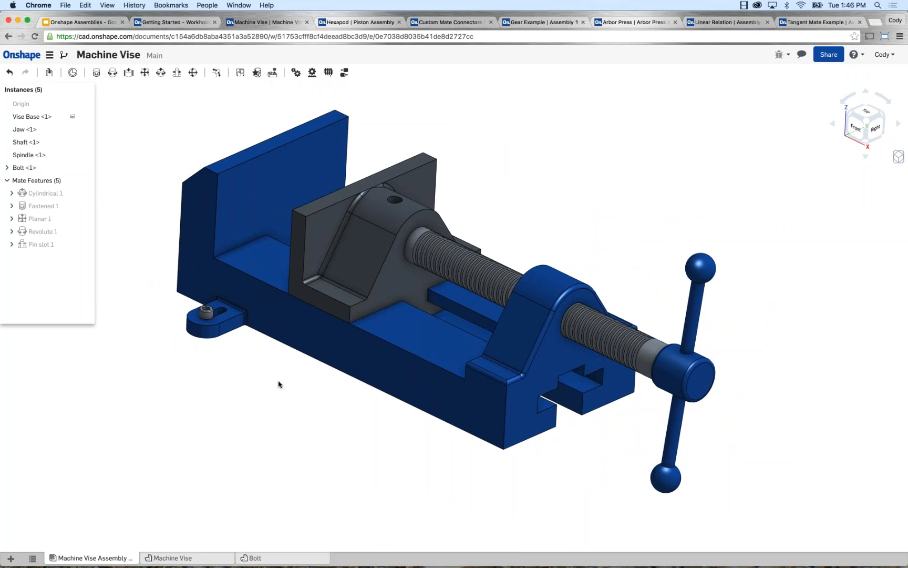
drag(681, 396, 662, 380)
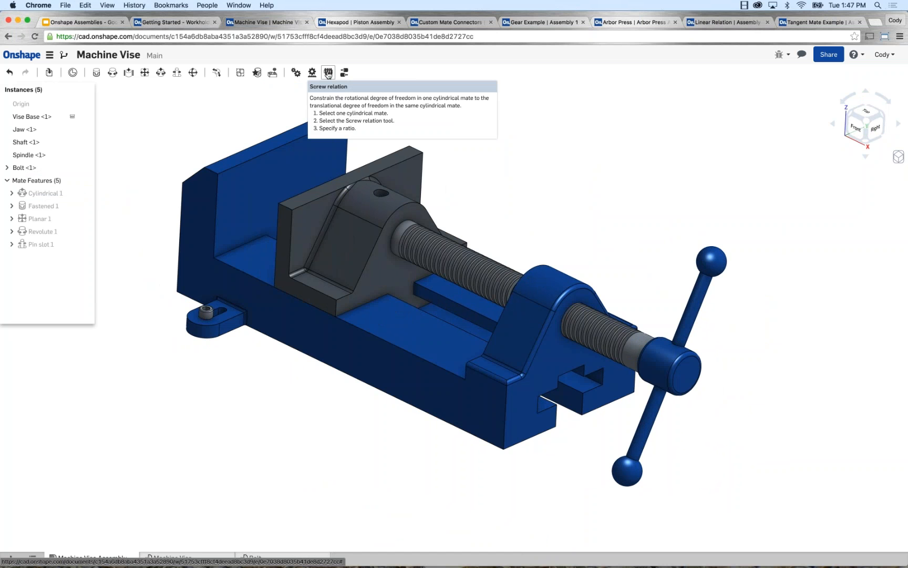
Add a Screw relation of 0.5 in to the Cylindrical 1 mate and turn the vise handle to test it.
click(328, 74)
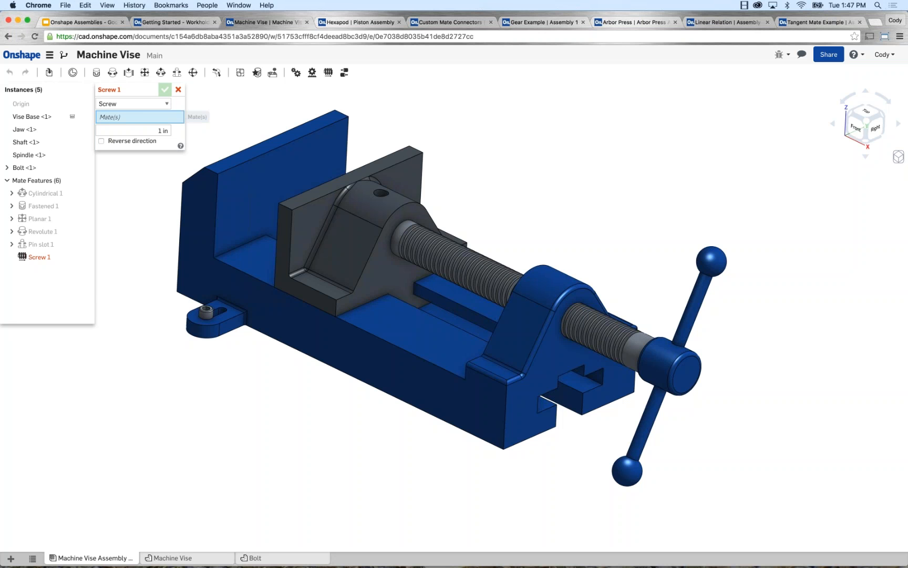
click(47, 193)
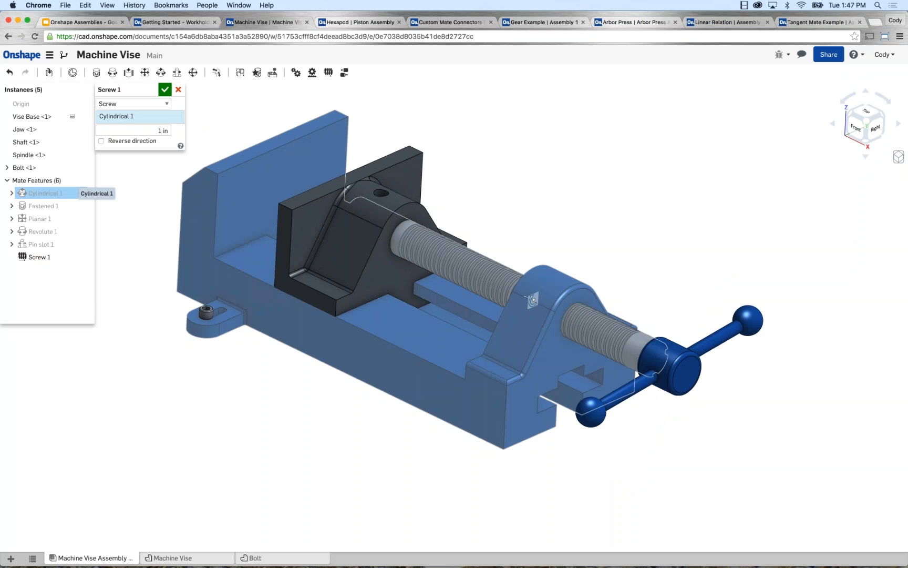
click(155, 130)
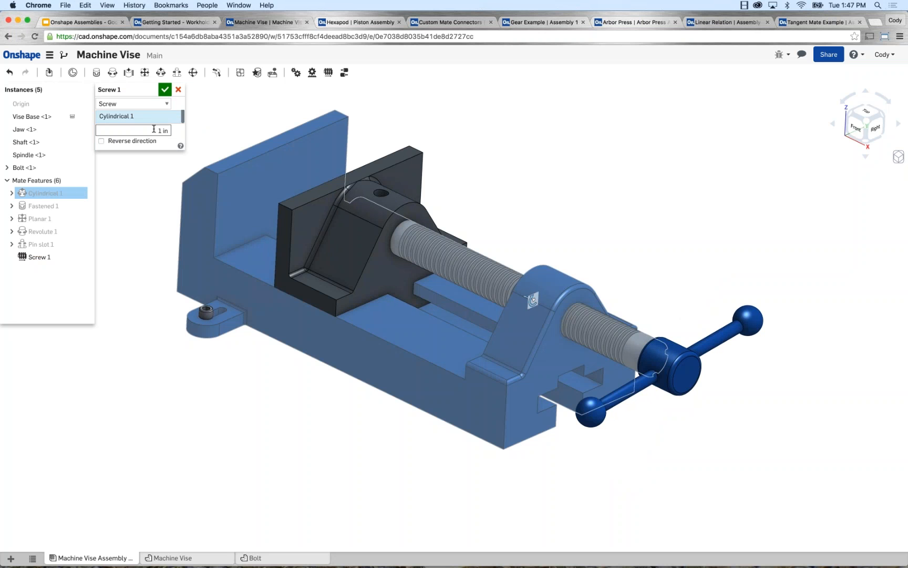
text(.5)
double_click(163, 130)
click(165, 90)
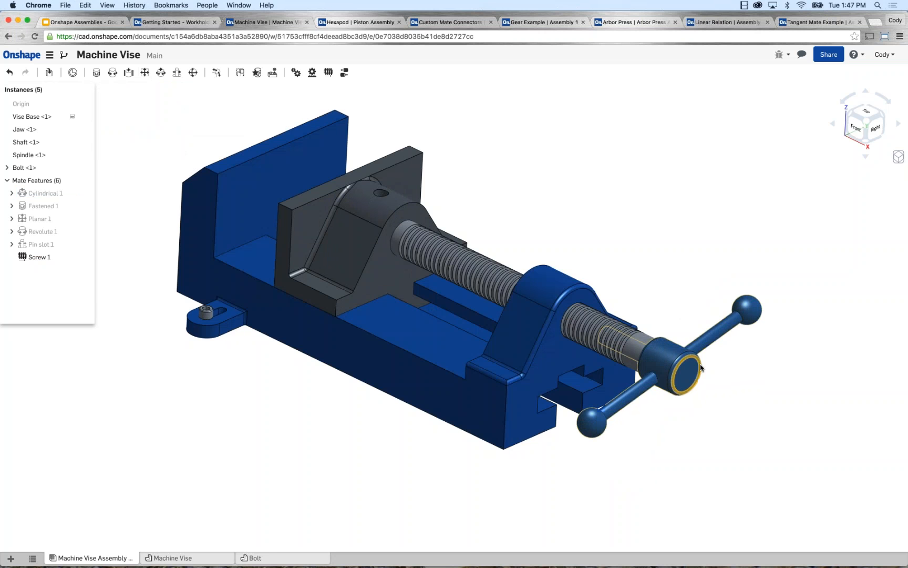
drag(657, 567, 681, 253)
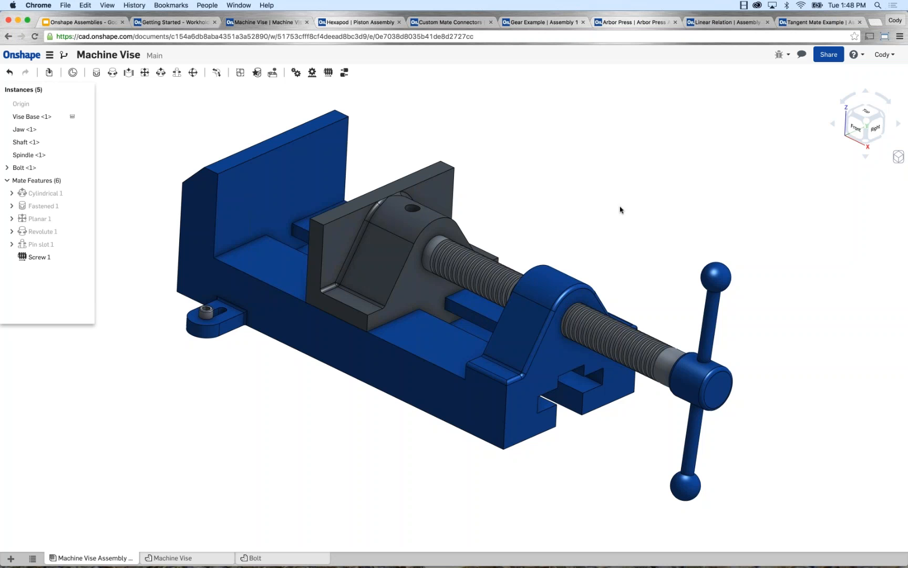
Switch to the Arbor Press assembly, try moving the rack by itself, and undo that movement.
click(613, 23)
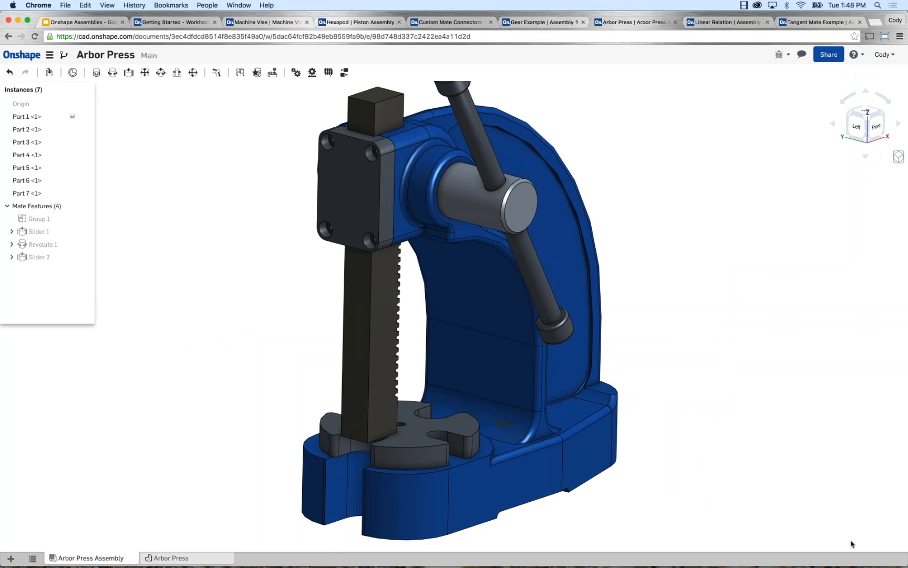
scroll(311, 343, down, 2)
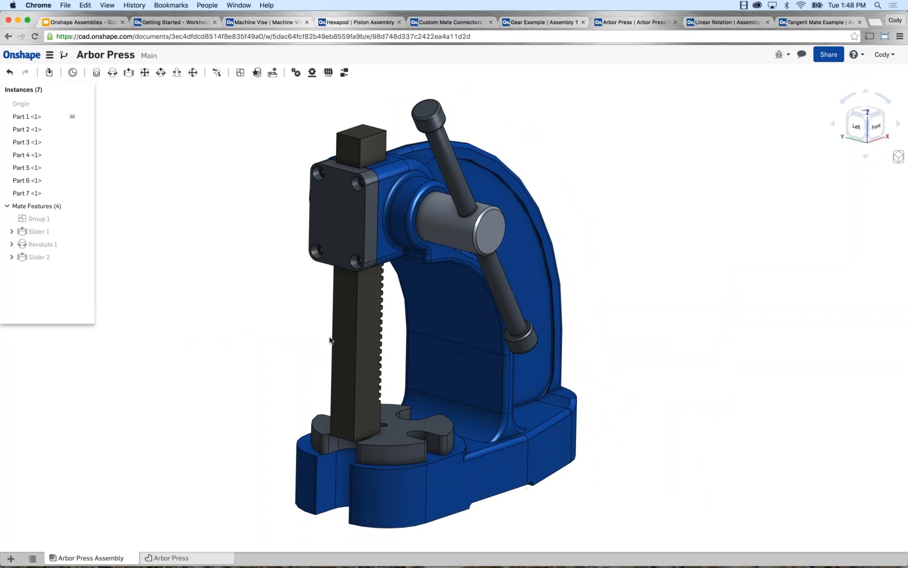
drag(357, 337, 366, 314)
key(ctrl+z)
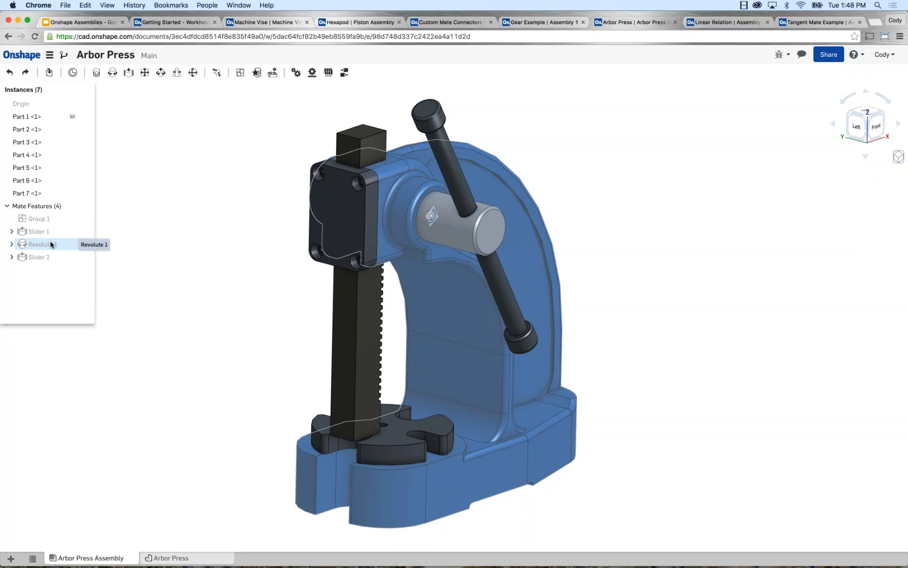
Add a Rack and pinion relation of 2.25 in between Slider 1 and Revolute 1, and move the rack to test it.
click(313, 75)
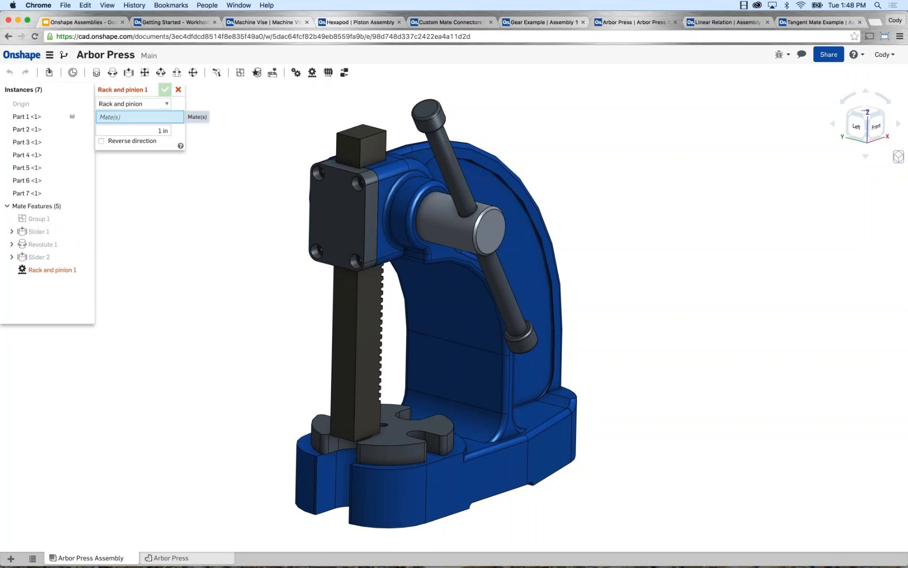
click(44, 234)
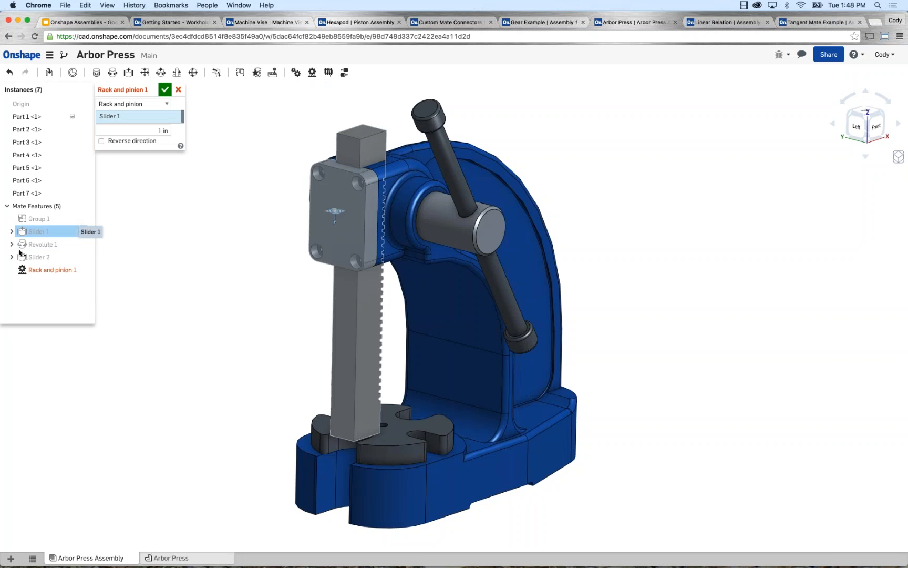
click(44, 244)
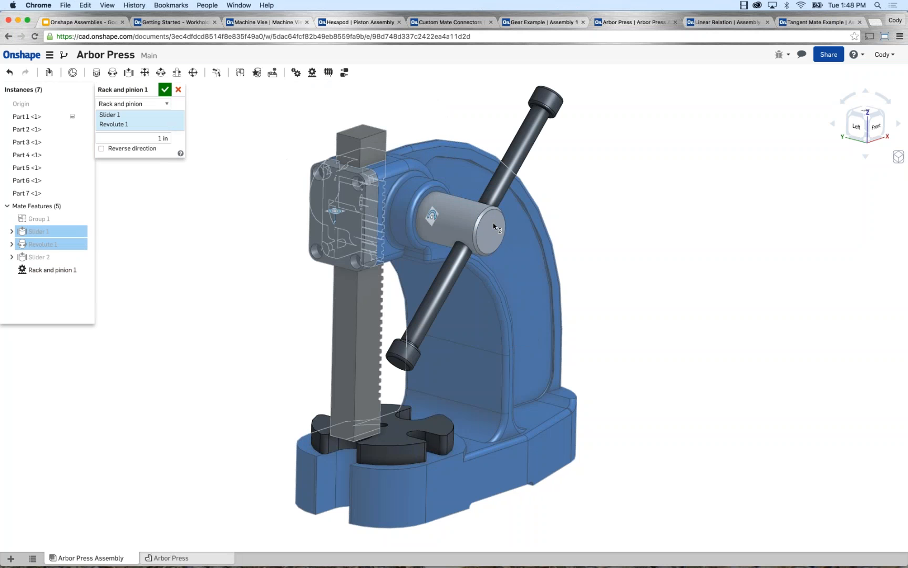
drag(156, 139, 182, 141)
text(2.25)
key(Return)
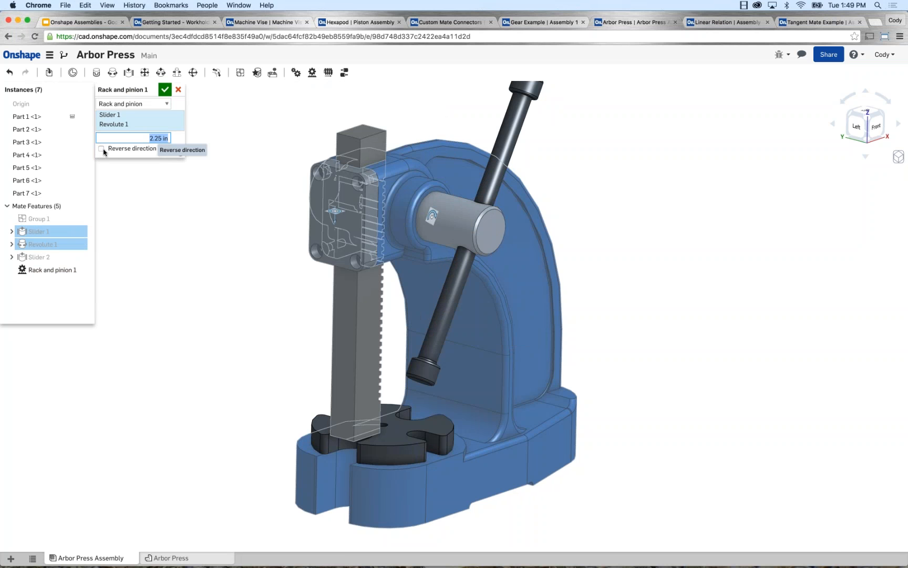
click(165, 89)
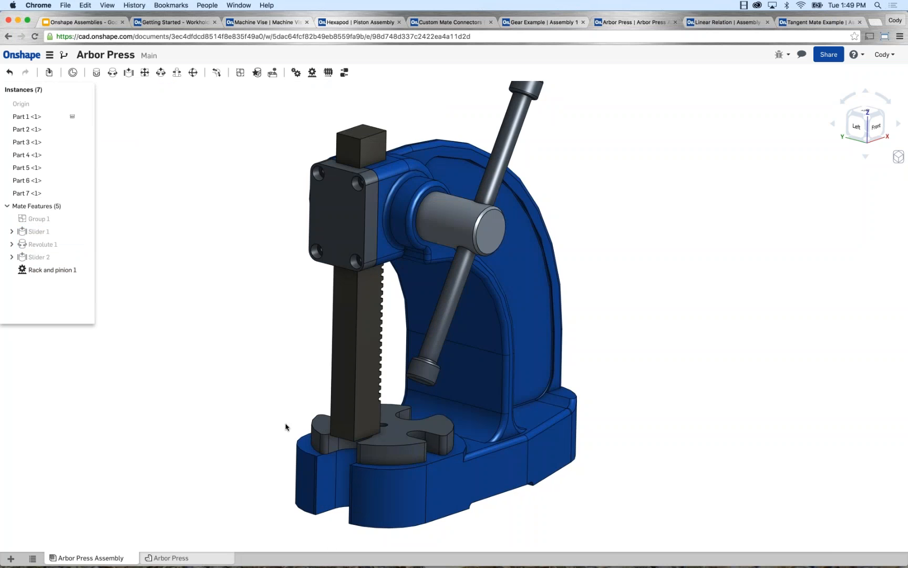
mouse_move(347, 350)
mouse_down()
mouse_move(349, 313)
mouse_move(348, 360)
mouse_up()
Edit the arbor press's Rack and pinion relation to reverse its direction.
right_click(69, 271)
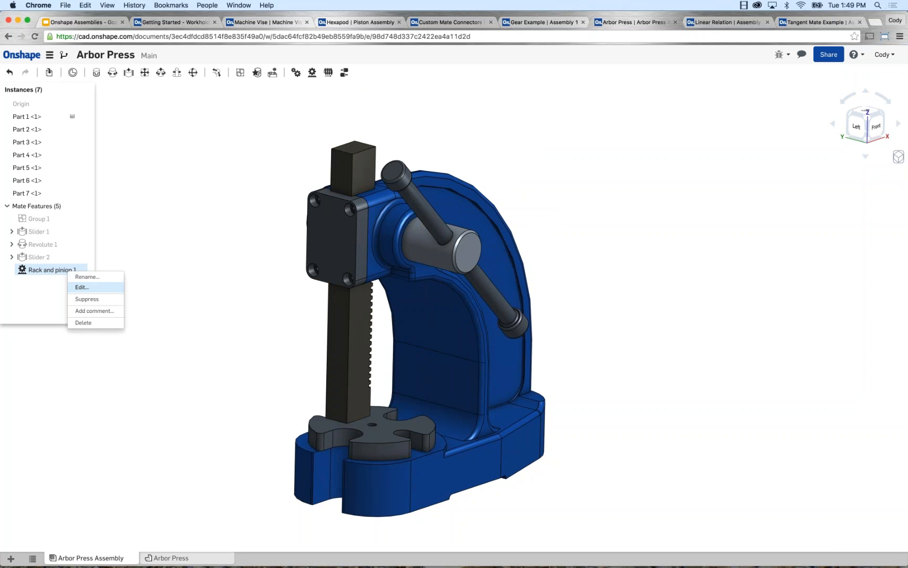
click(79, 287)
click(101, 149)
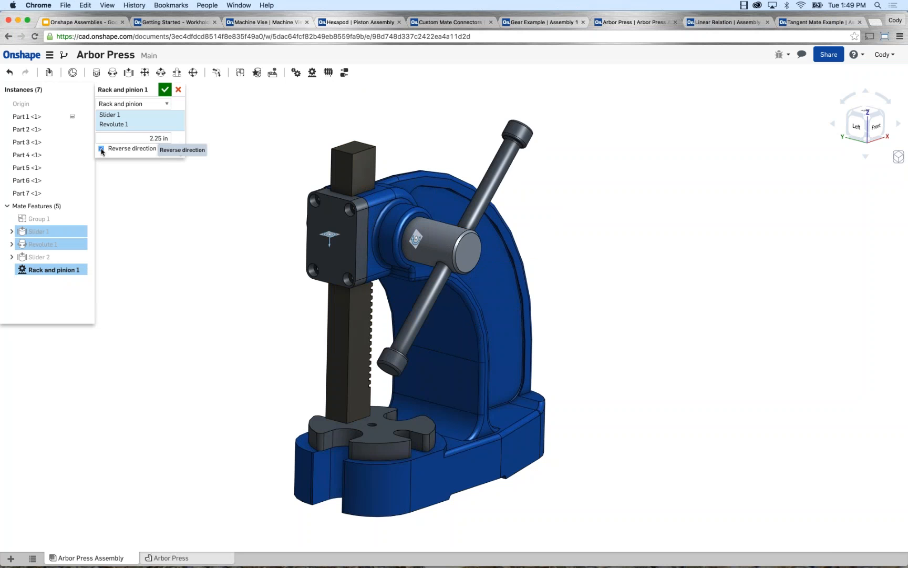
click(165, 89)
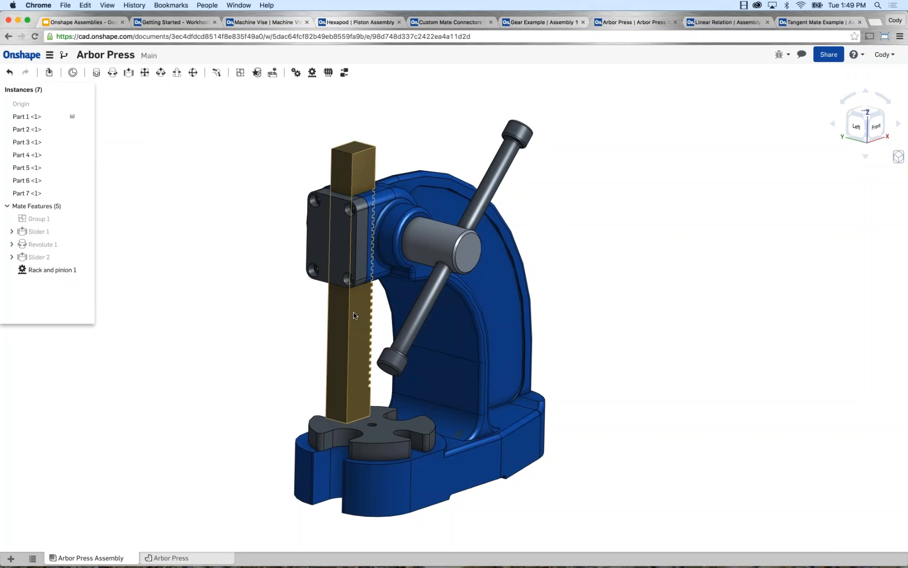
Move the arbor press's rack to test the reversed relation, and switch to the Linear Relation assembly.
drag(354, 315, 230, 306)
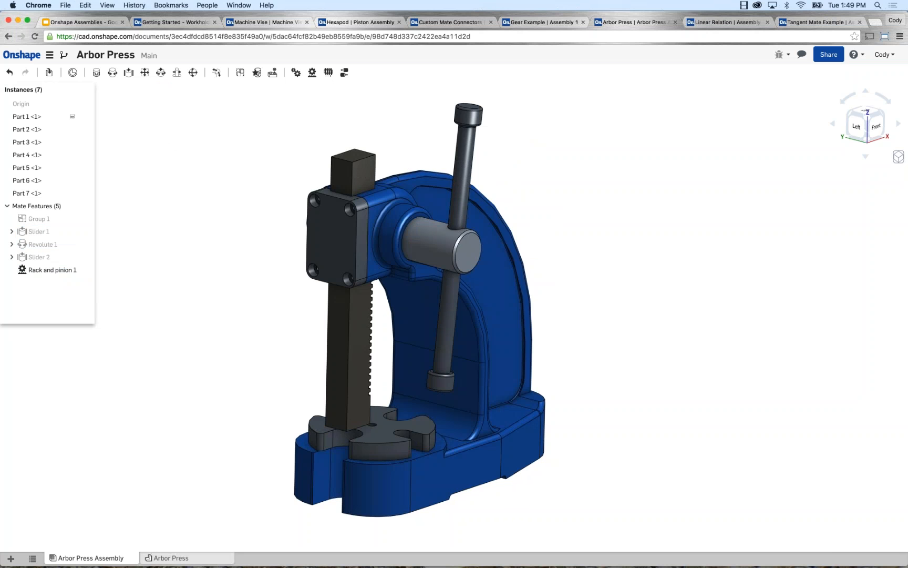
key(ctrl+Tab)
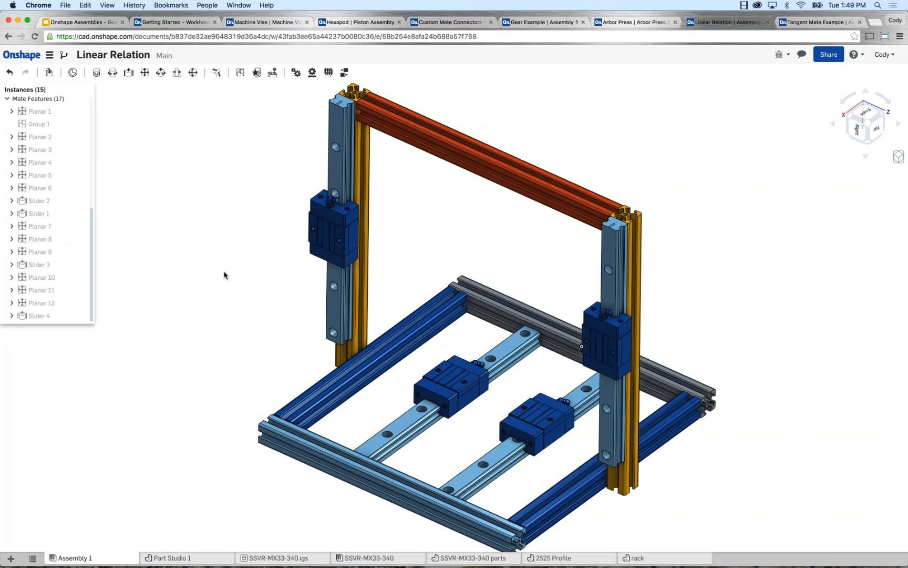
Try sliding the two carriages on the upright rails independently and undo their movements.
middle_drag(224, 274, 219, 278)
scroll(219, 277, down, 1)
scroll(219, 281, down, 1)
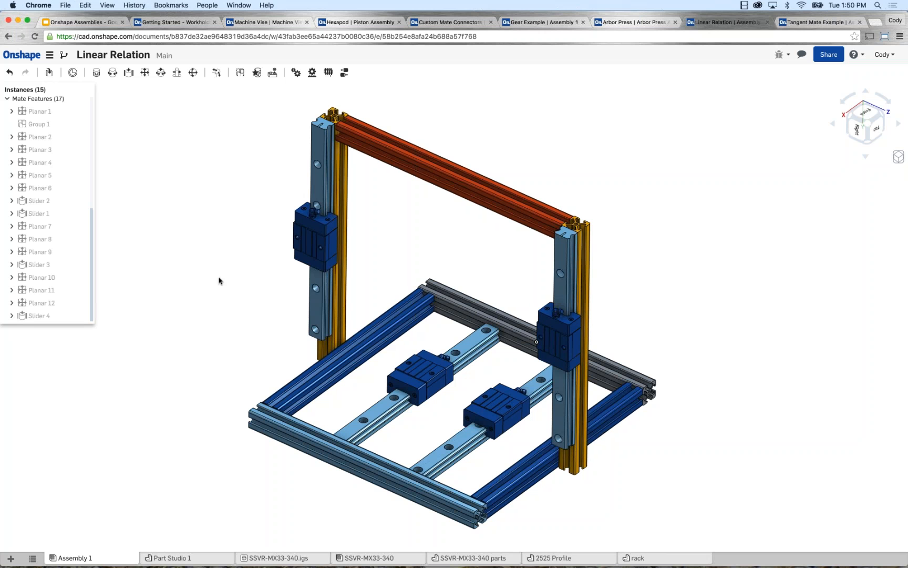
mouse_move(297, 241)
mouse_down()
mouse_move(301, 212)
mouse_move(293, 287)
mouse_move(298, 247)
mouse_up()
drag(553, 336, 551, 279)
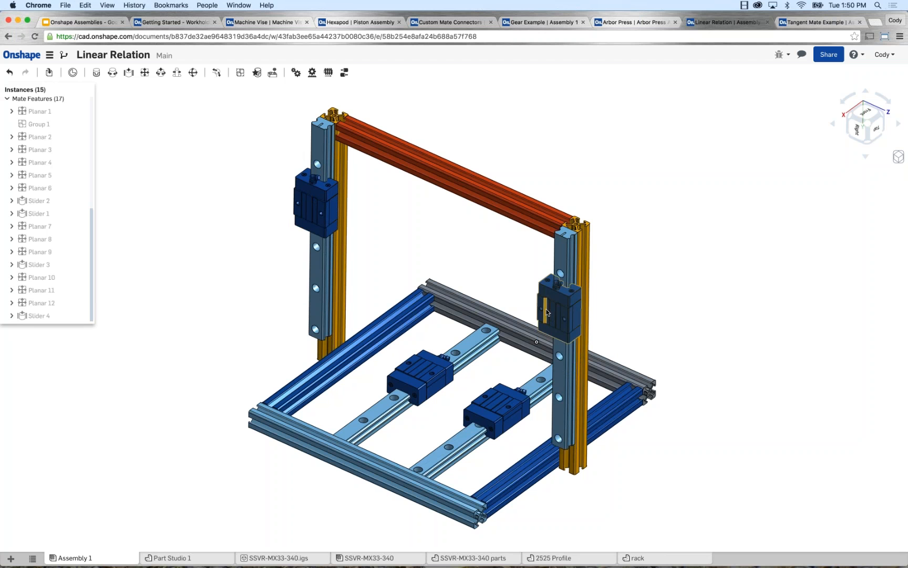
key(super+z)
key(super+z)
key(super+z)
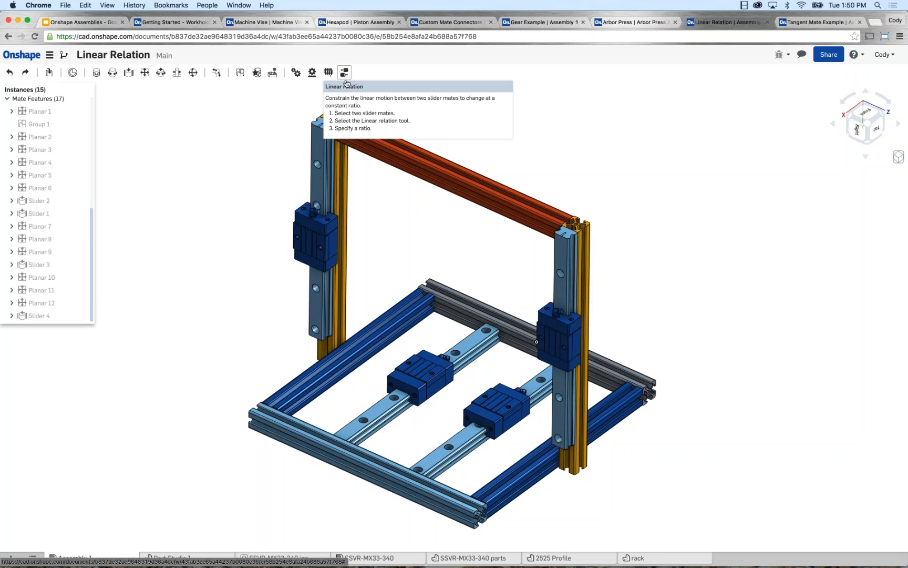
Add a Linear relation with a ratio of 1 between Slider 4 and Slider 3, and slide an upright carriage to test it.
click(345, 74)
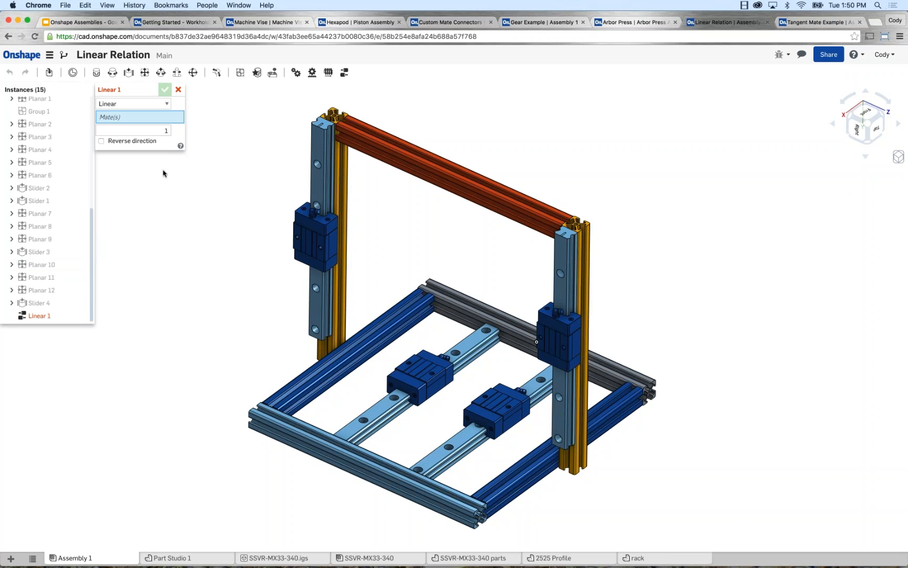
click(50, 303)
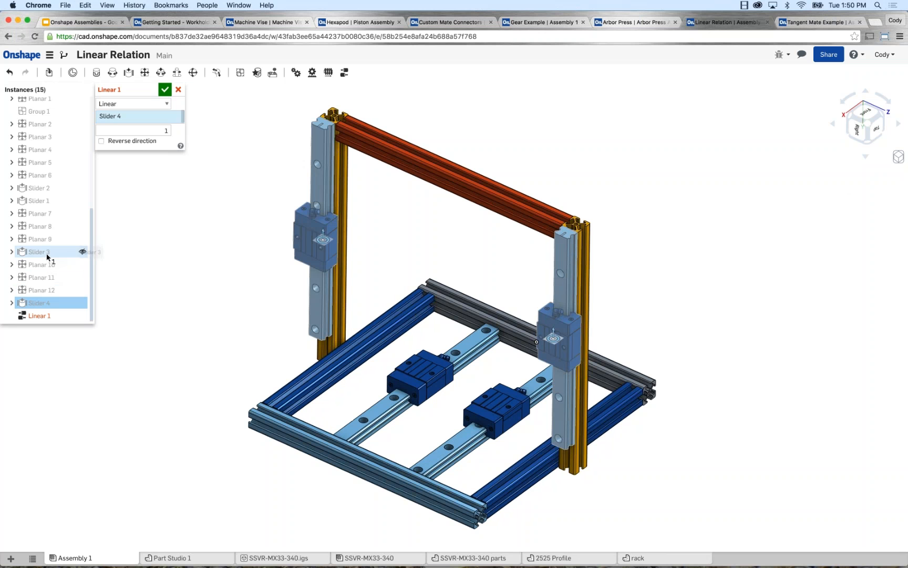
click(46, 257)
click(167, 137)
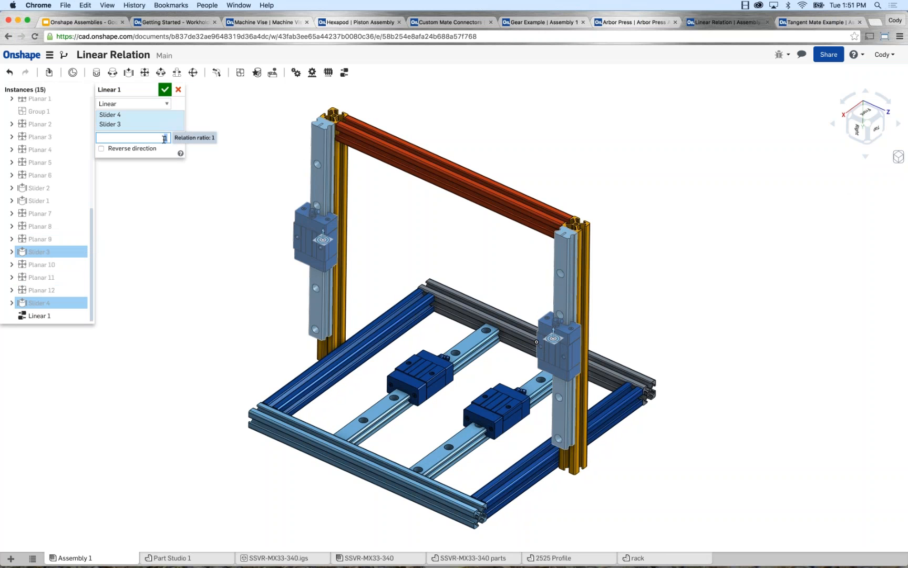
click(166, 90)
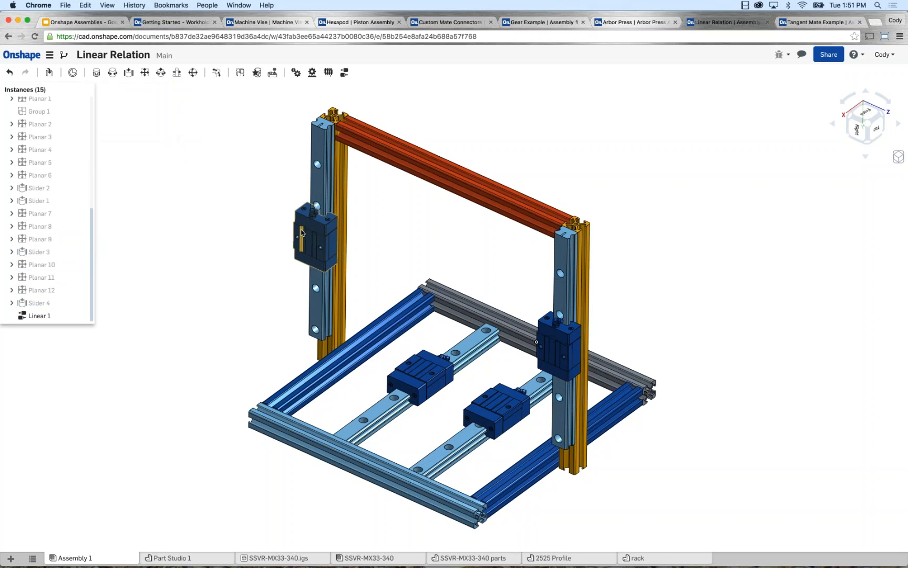
drag(300, 212, 304, 146)
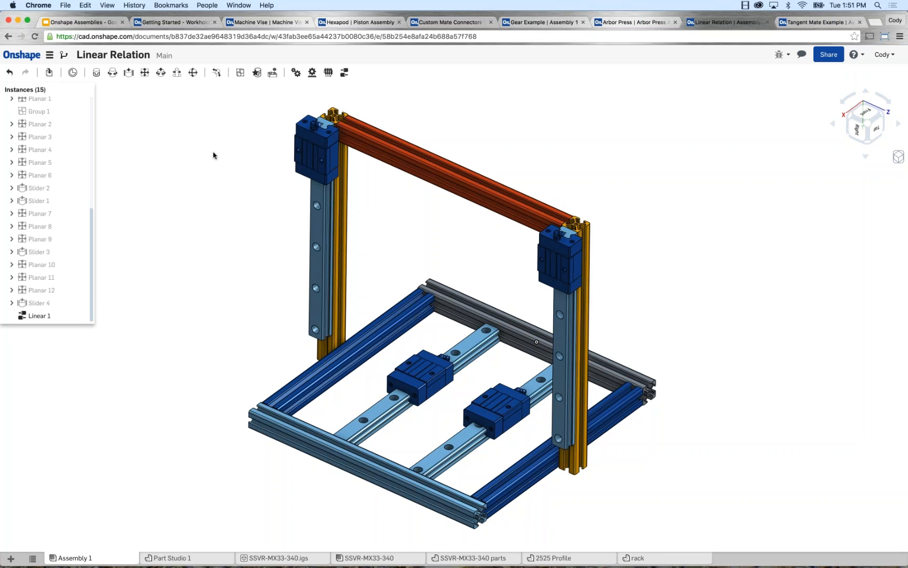
Switch to the Workholding clamp assembly, delete the Fastened 1 mate, and move the arm away from the plunger.
click(188, 24)
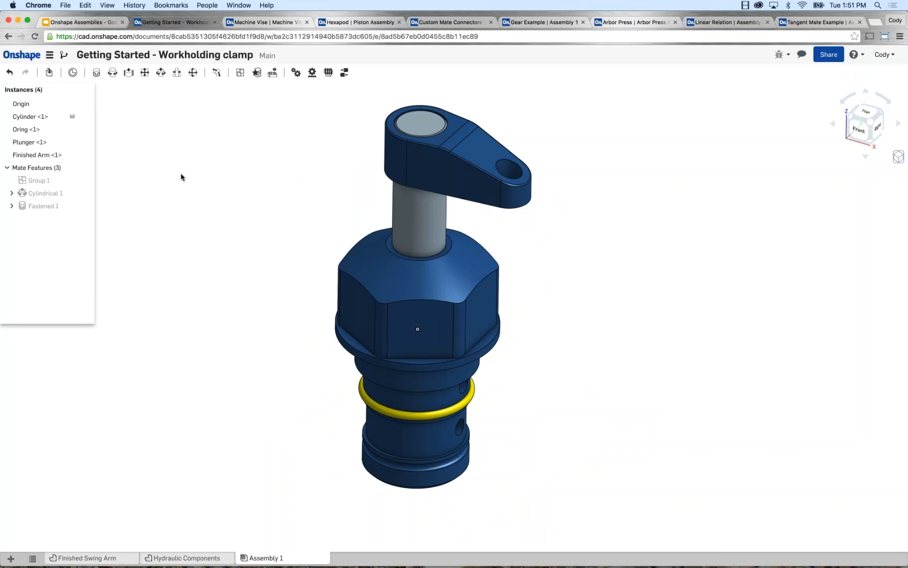
right_click(55, 208)
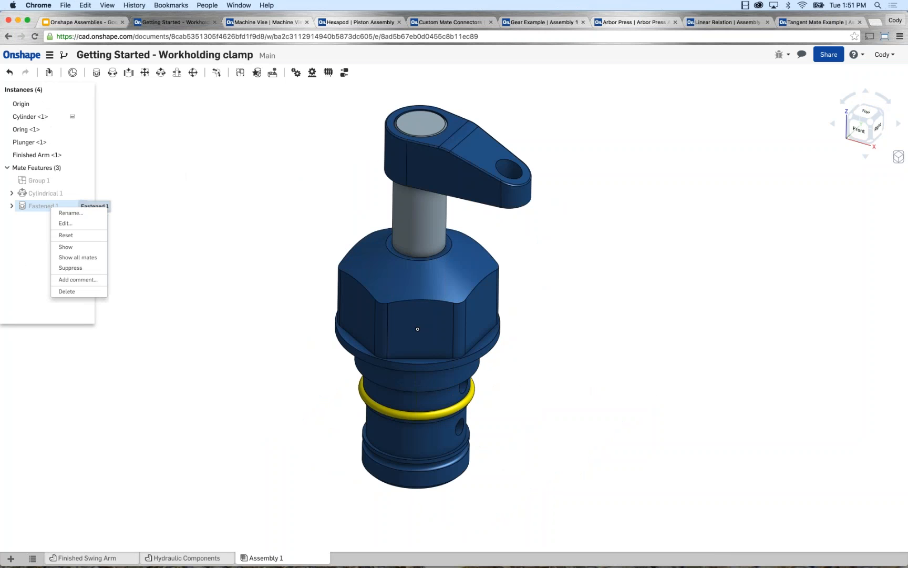
click(74, 292)
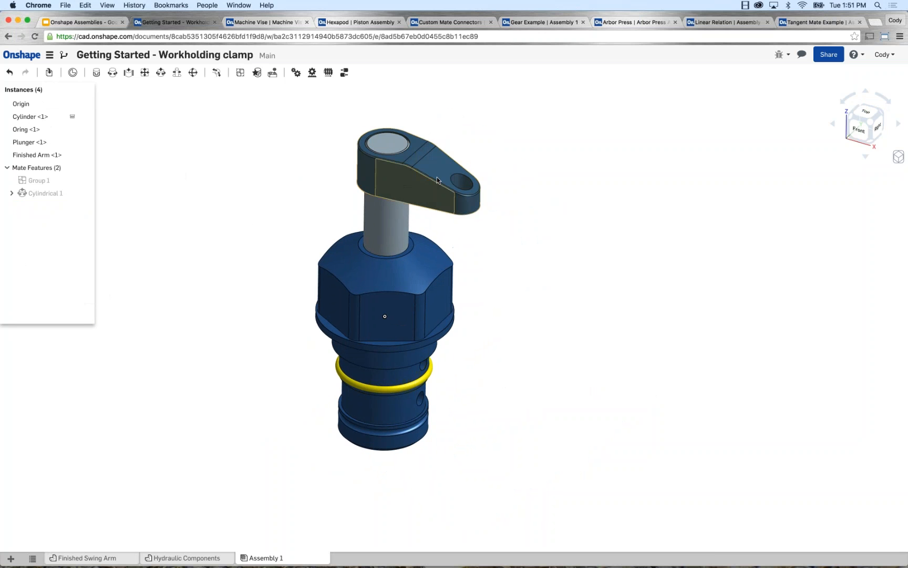
drag(437, 181, 584, 157)
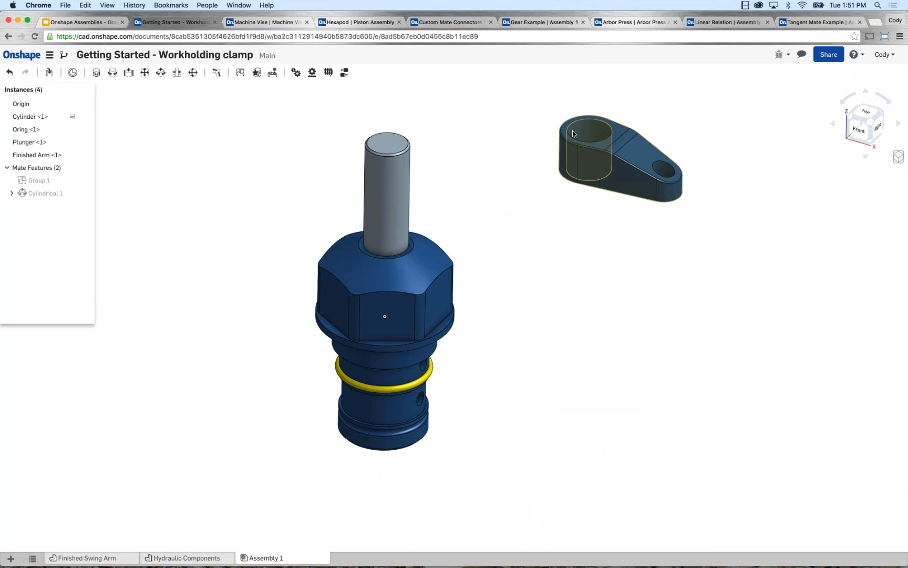
scroll(462, 166, up, 5)
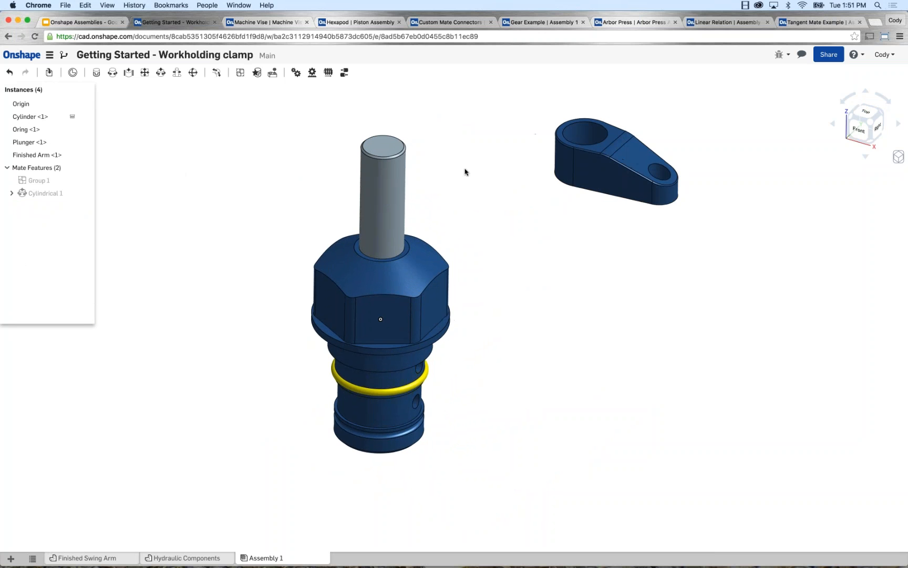
scroll(462, 167, up, 2)
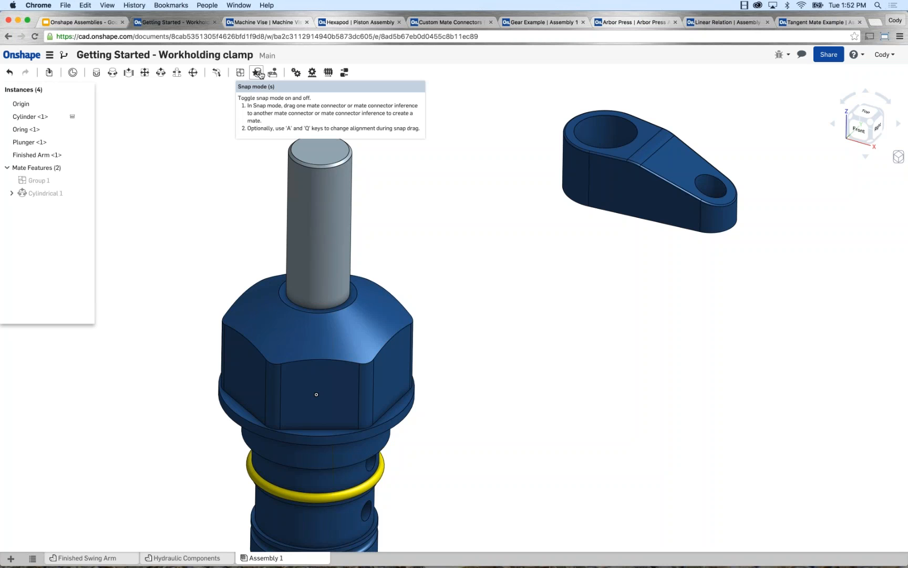
Turn on Snap mode and snap the arm's large hole centre onto the plunger's top face to create a Fastened mate.
click(257, 77)
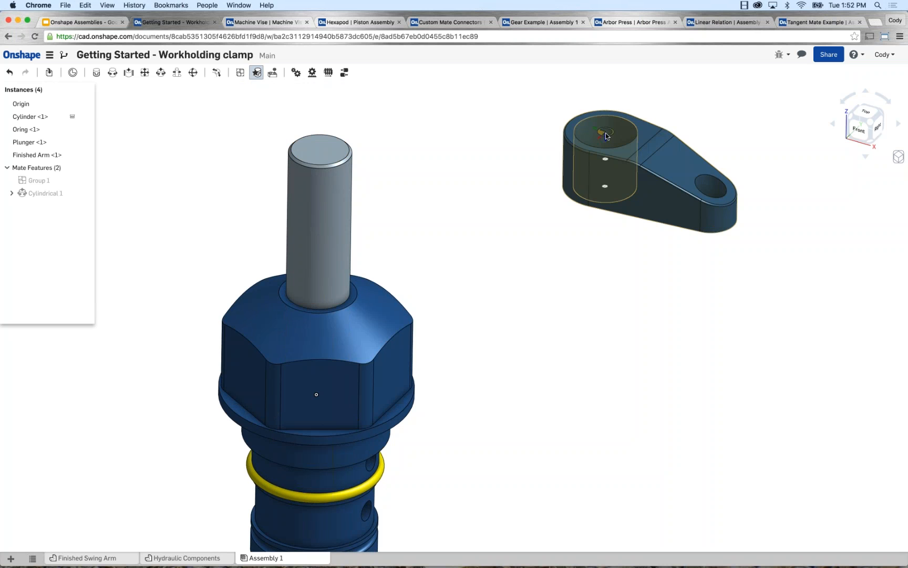
drag(606, 136, 319, 151)
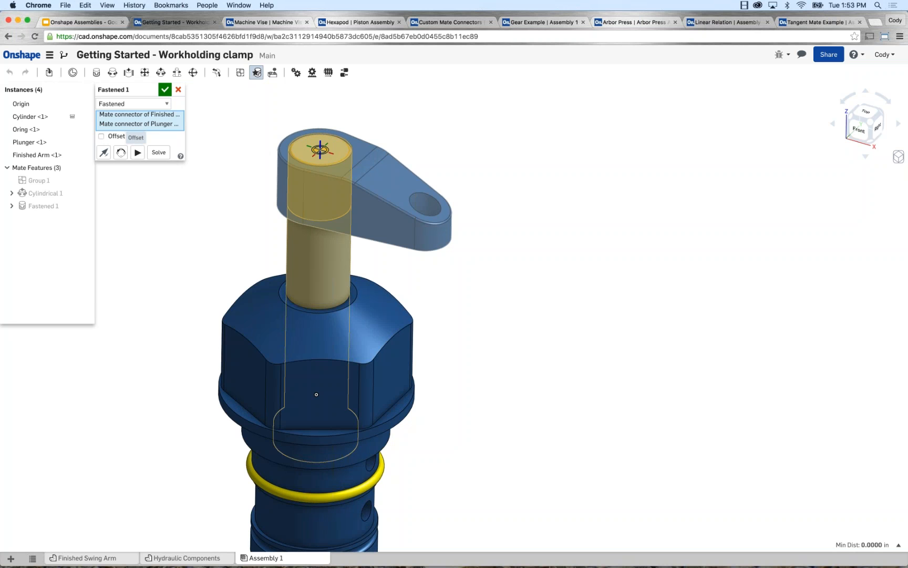
Try a Z offset of 0.125 in on the arm's Fastened mate, inspect it, and remove the offset.
click(101, 136)
click(164, 175)
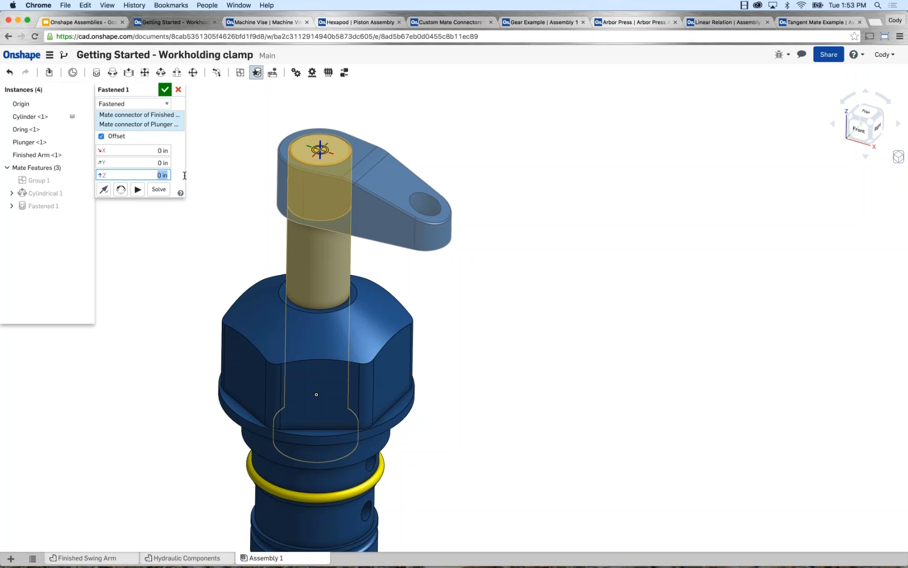
text(.125)
key(Return)
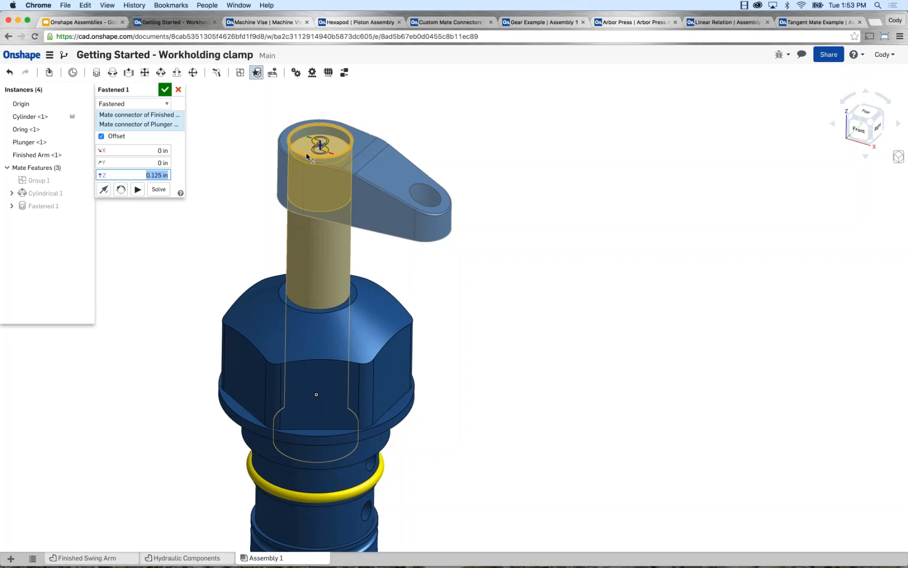
scroll(310, 149, up, 5)
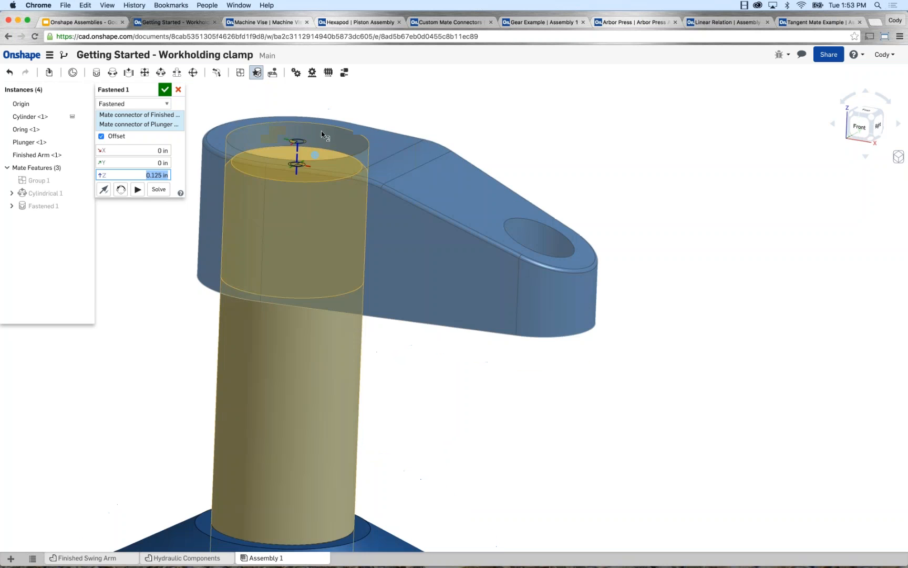
right_drag(316, 146, 311, 160)
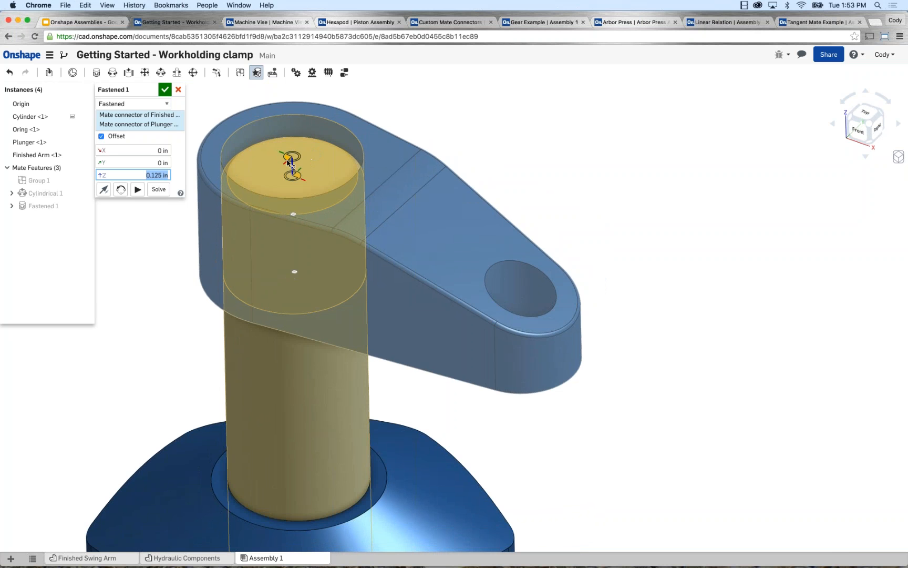
click(294, 214)
click(102, 136)
Accept the Fastened mate between the arm and plunger, and turn off Snap mode.
click(166, 91)
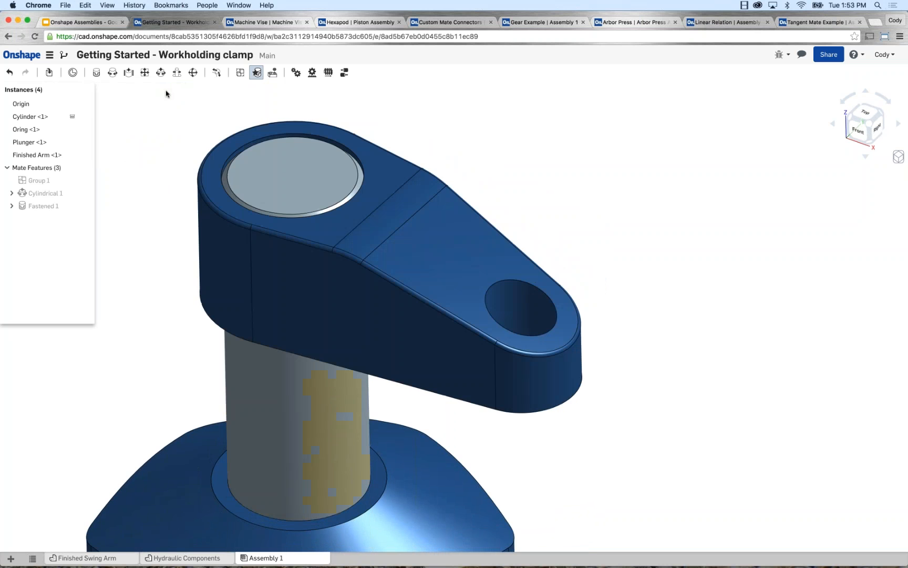
scroll(219, 113, down, 3)
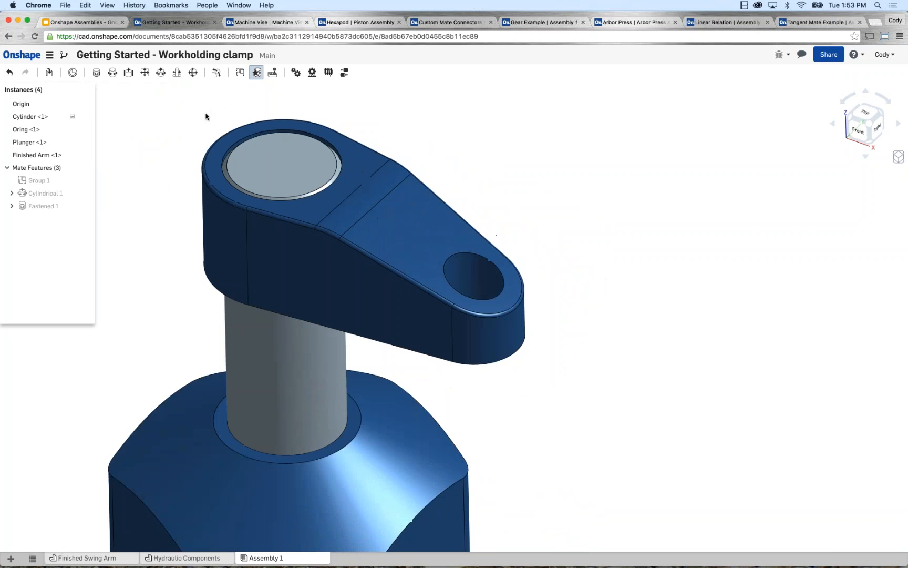
middle_drag(175, 114, 217, 123)
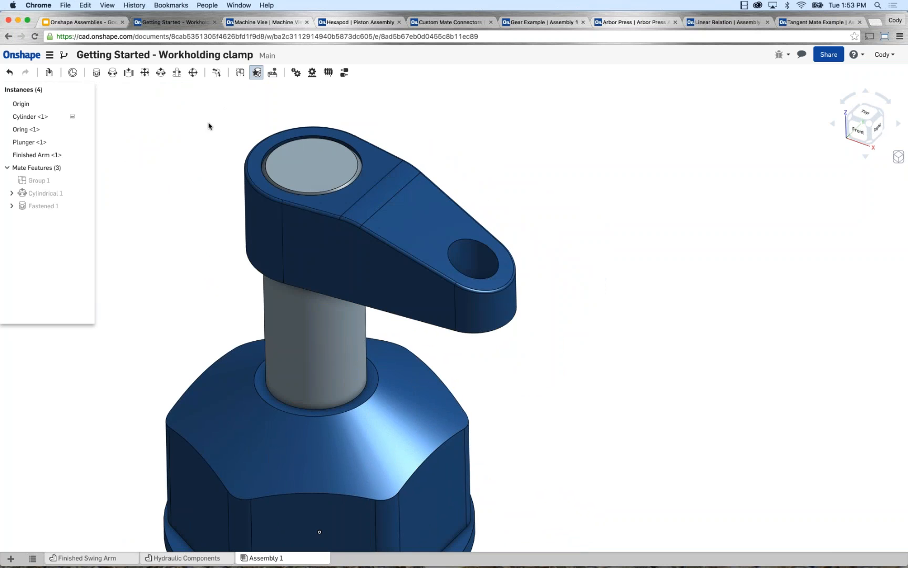
scroll(208, 123, down, 1)
middle_drag(209, 122, 255, 116)
scroll(256, 119, down, 2)
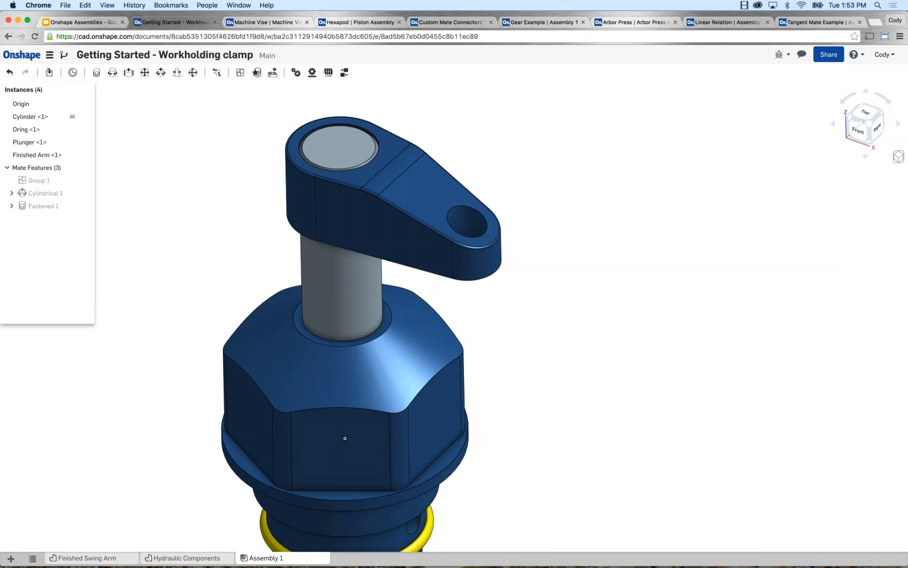
Switch to the Tangent Mate Example assembly and add a Tangent mate between the pin's cylindrical face and the slot's inner wall.
click(817, 22)
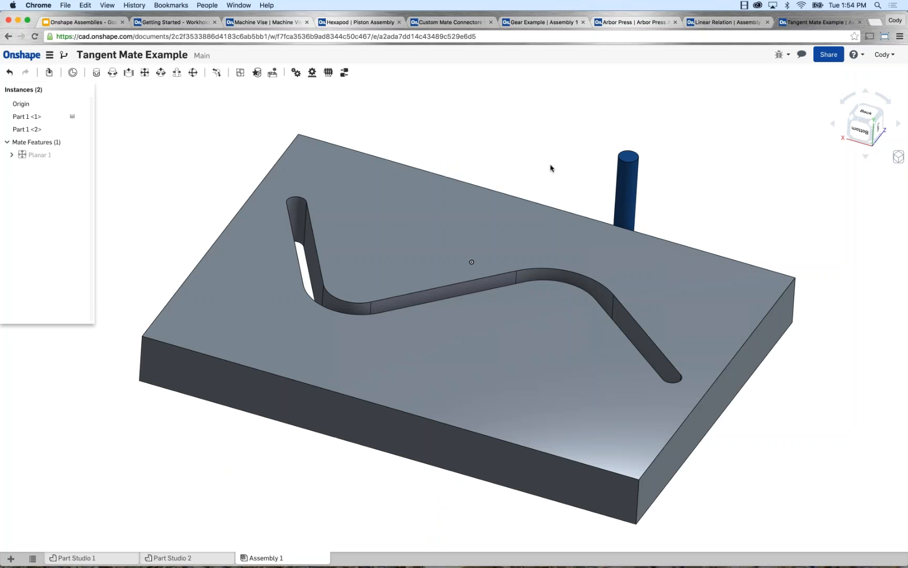
right_drag(544, 164, 528, 144)
middle_drag(529, 143, 486, 190)
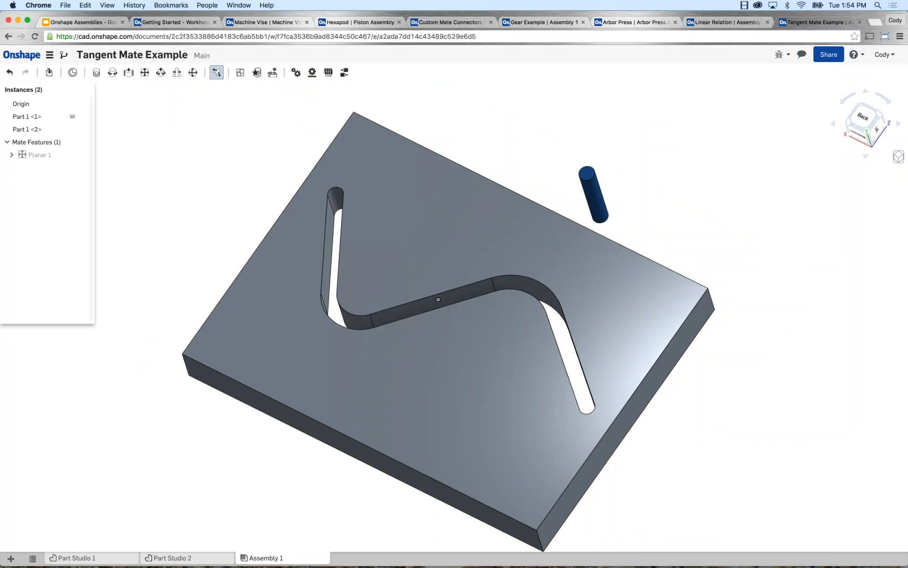
click(217, 72)
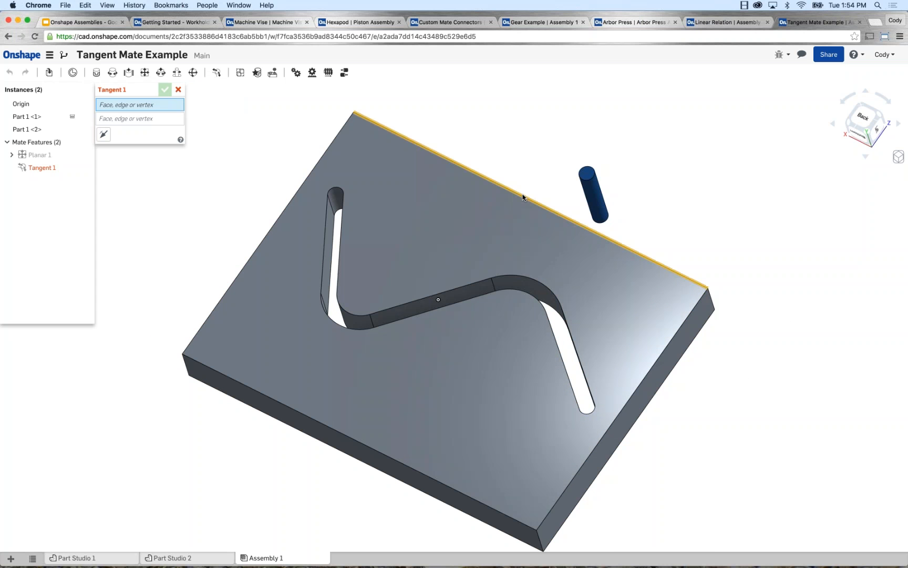
scroll(578, 209, up, 4)
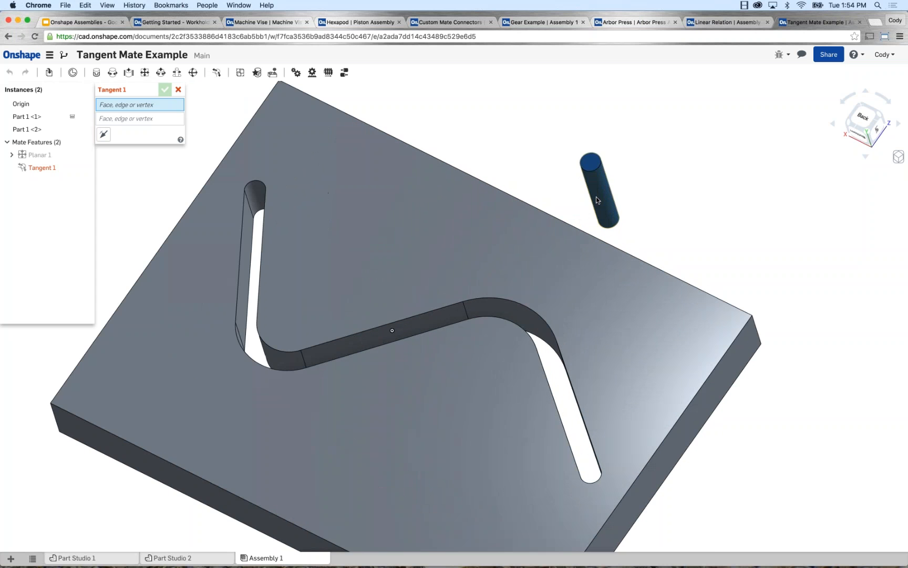
click(596, 198)
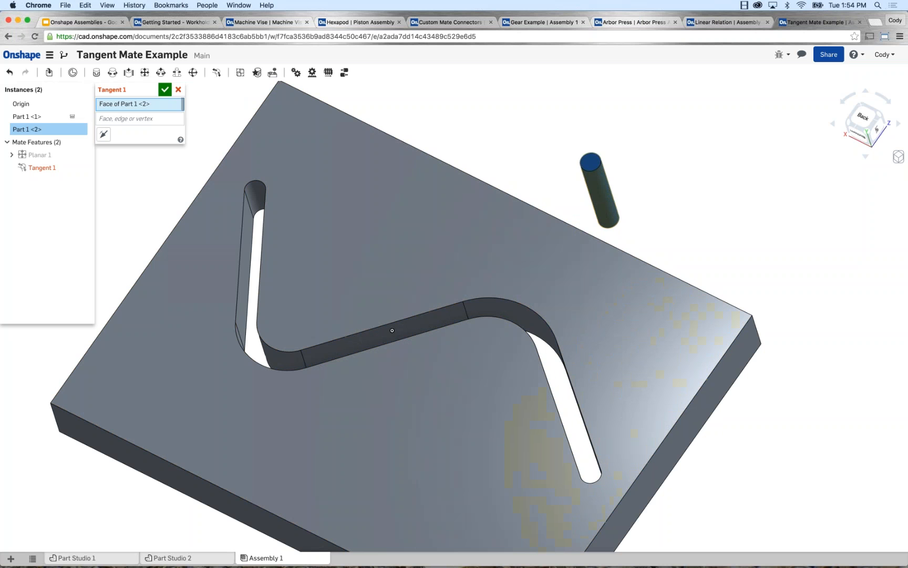
right_drag(220, 114, 297, 230)
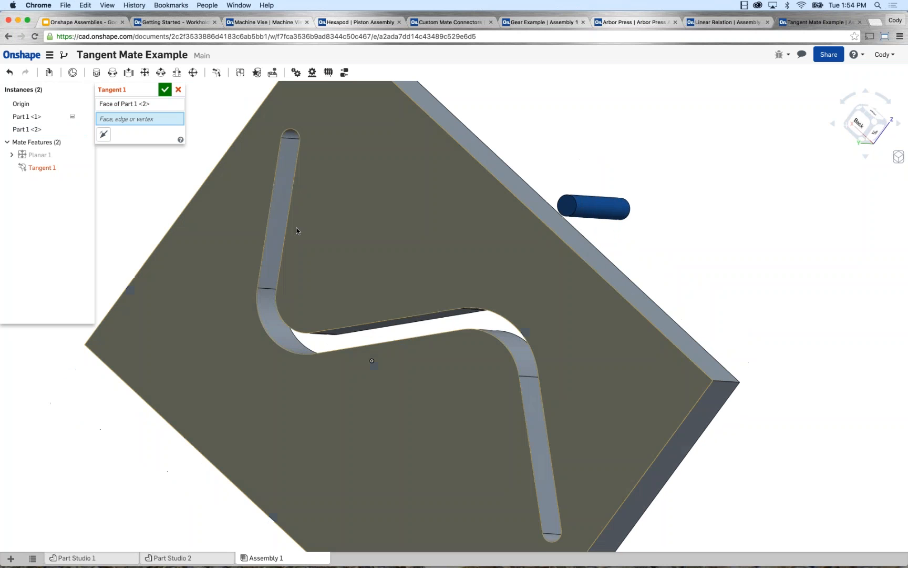
click(283, 217)
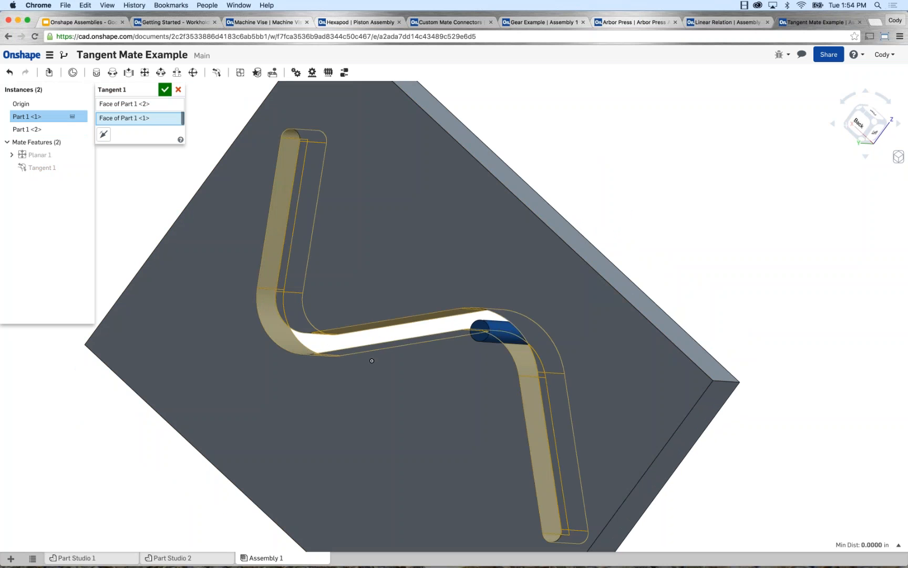
right_drag(202, 255, 235, 241)
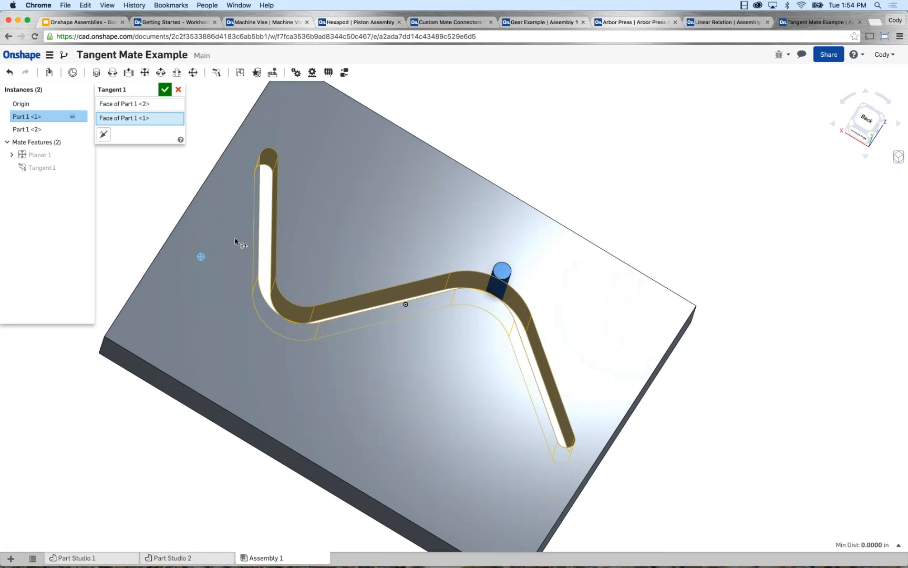
click(165, 90)
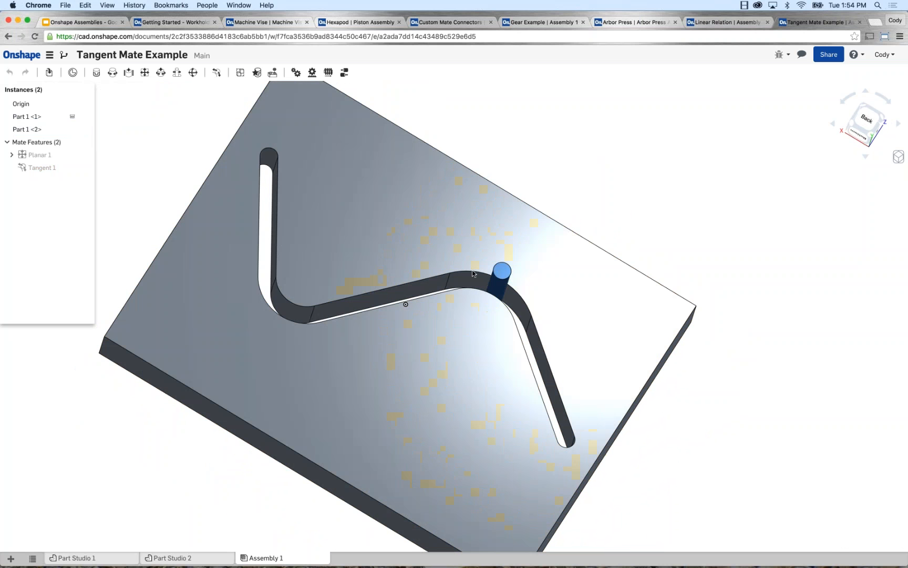
Move the pin along the slot to one end and back to the opposite end to test the Tangent mate.
drag(473, 273, 274, 152)
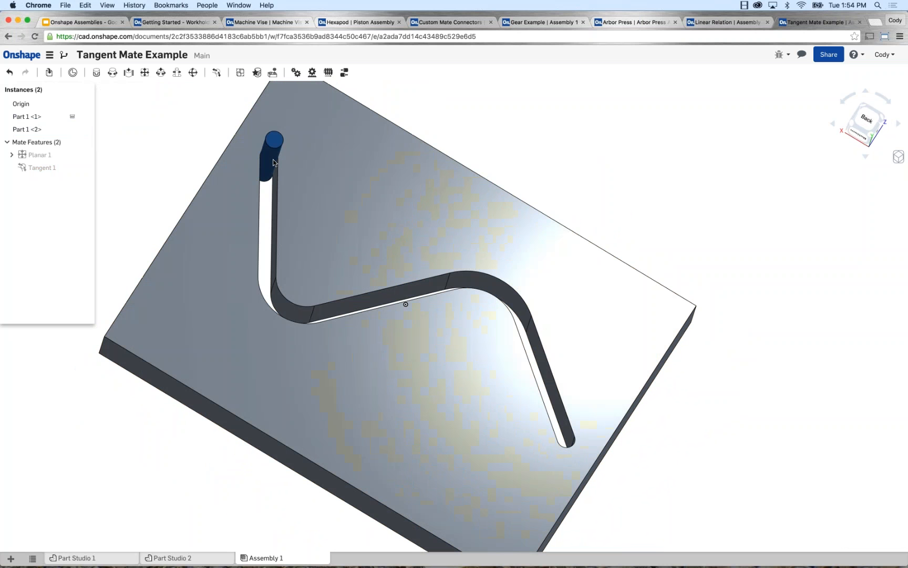
drag(274, 162, 570, 472)
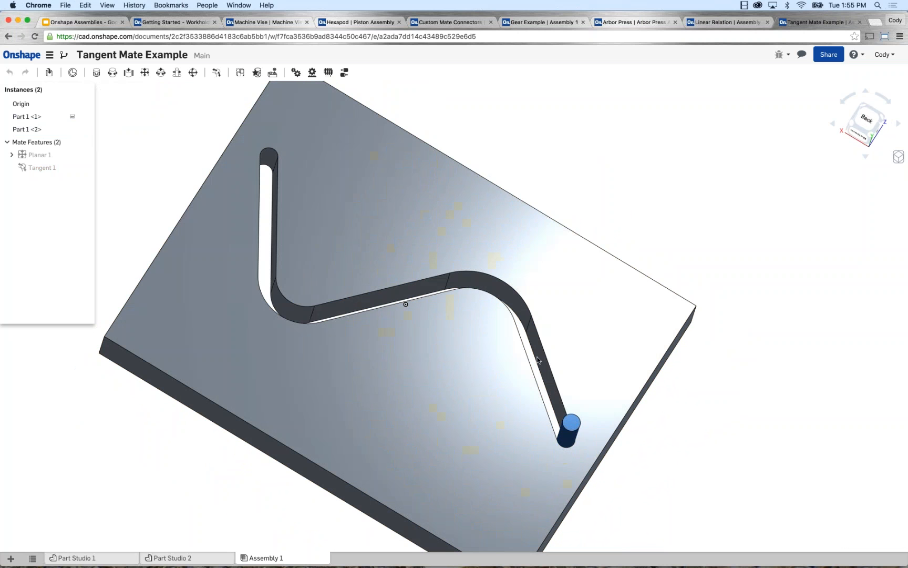
click(502, 303)
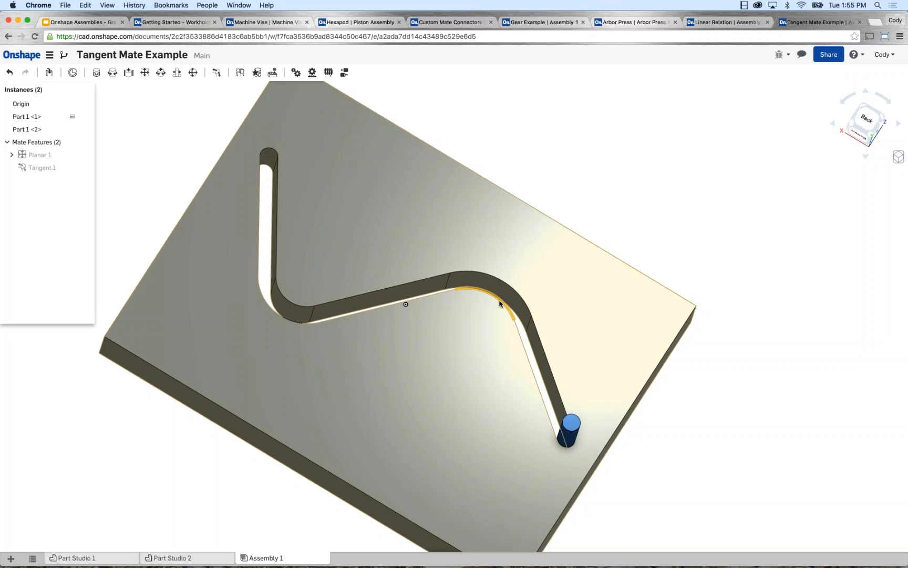
right_click(47, 117)
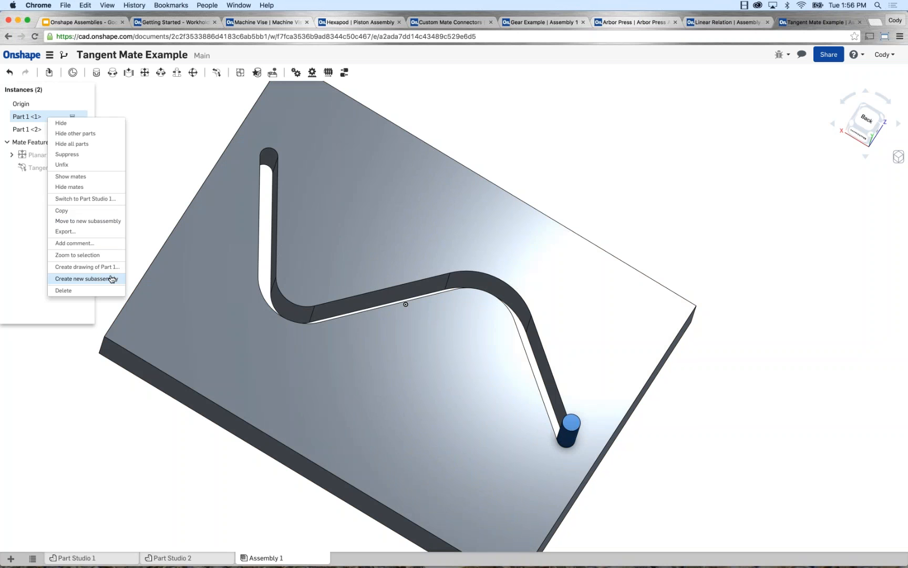
click(168, 178)
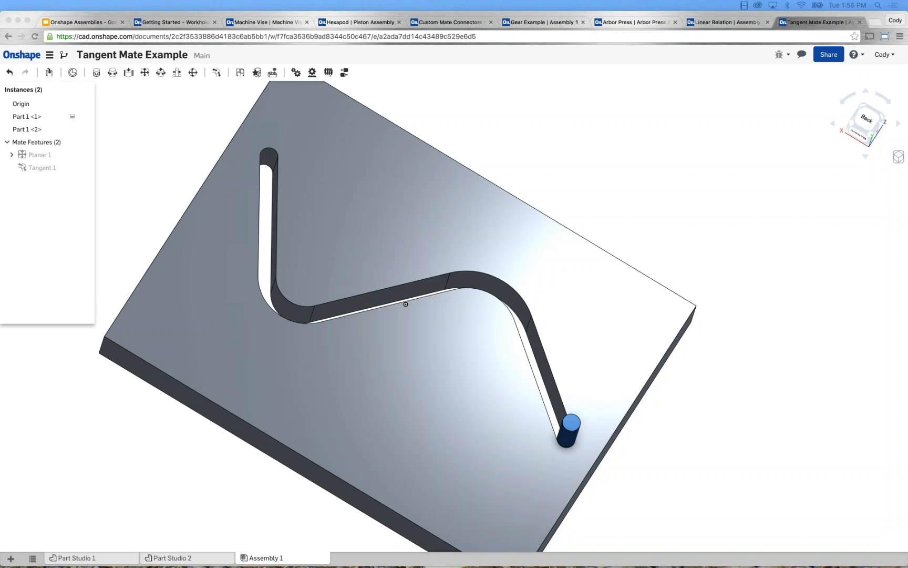
click(589, 132)
scroll(623, 171, down, 3)
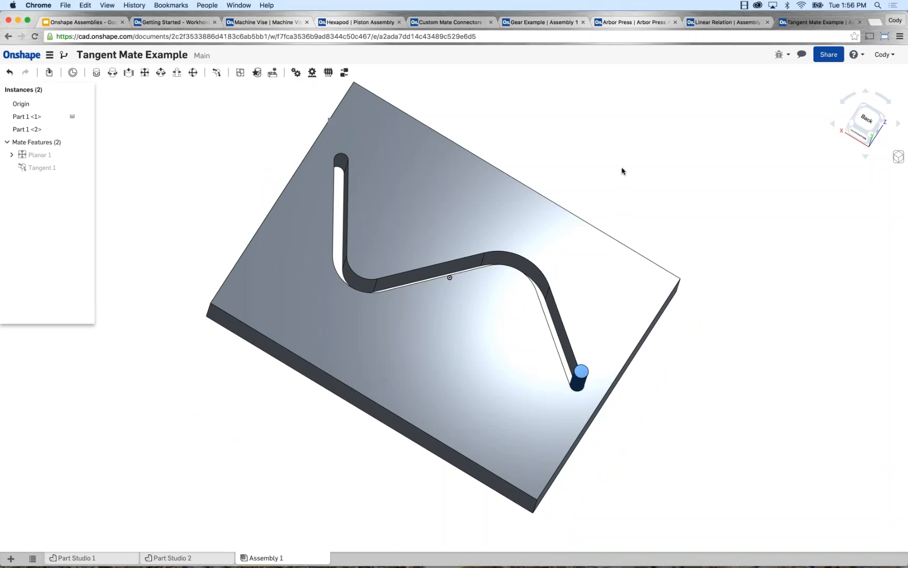
right_drag(623, 170, 615, 195)
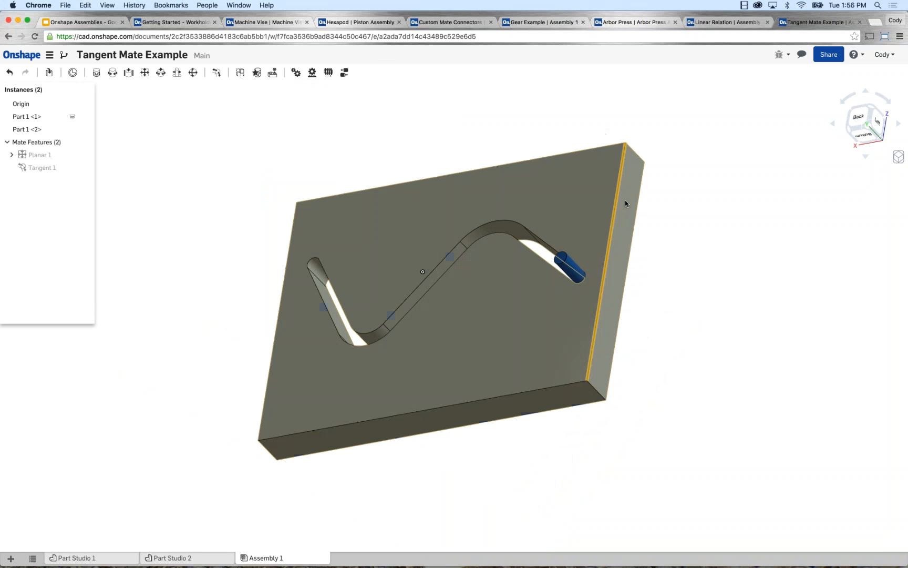
click(625, 200)
key(space)
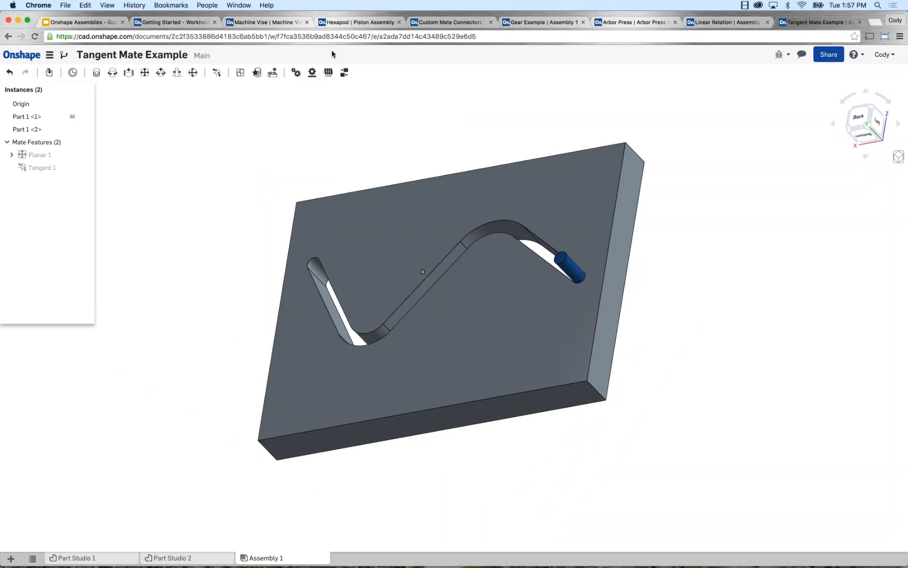
Switch to the Getting Started - Workholding clamp assembly and pull the arm and plunger upward out of the cylinder.
click(199, 24)
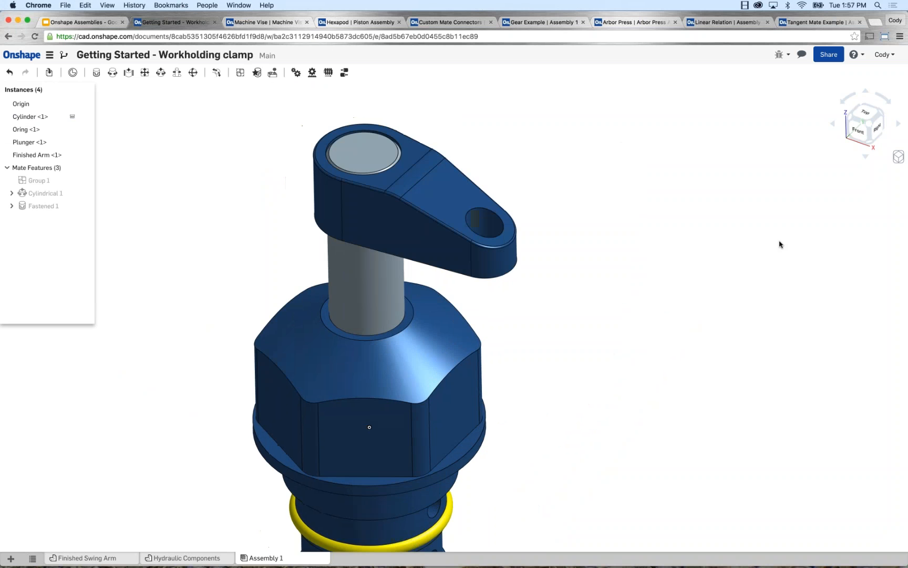
scroll(780, 244, down, 2)
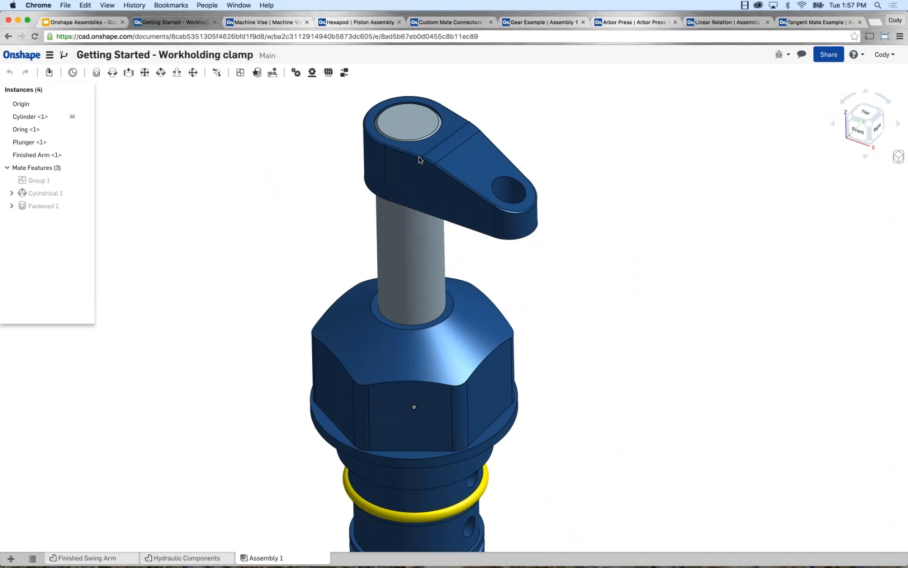
drag(420, 160, 426, 128)
key(shift+4)
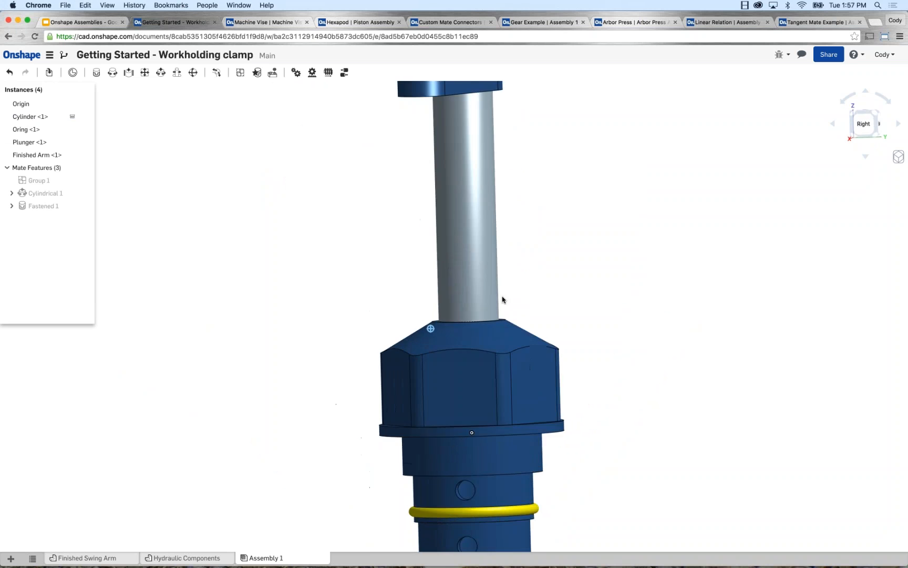
right_drag(502, 300, 499, 329)
scroll(513, 272, down, 3)
middle_drag(560, 244, 519, 253)
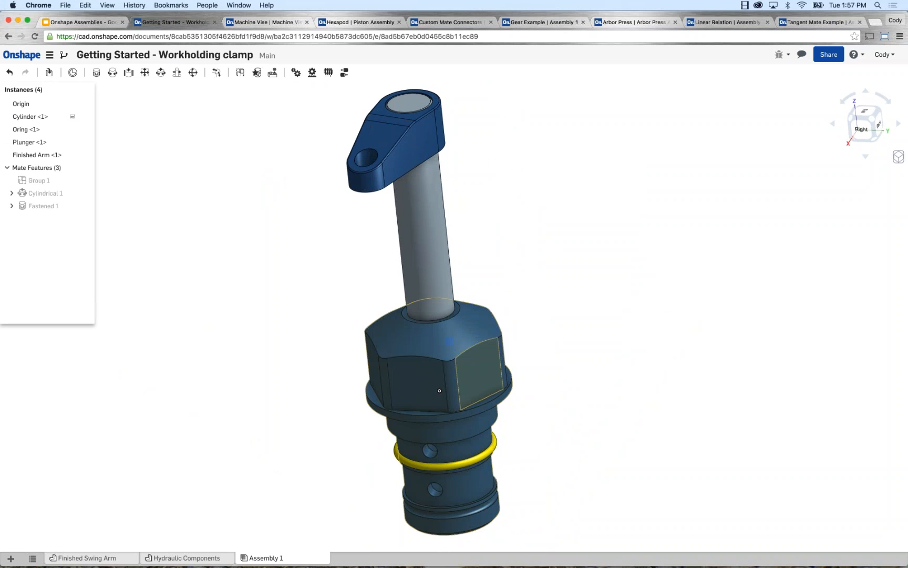
Section the clamp assembly parallel to a flat hex face of the cylinder, moving the section plane to the plunger's middle.
click(482, 368)
click(898, 156)
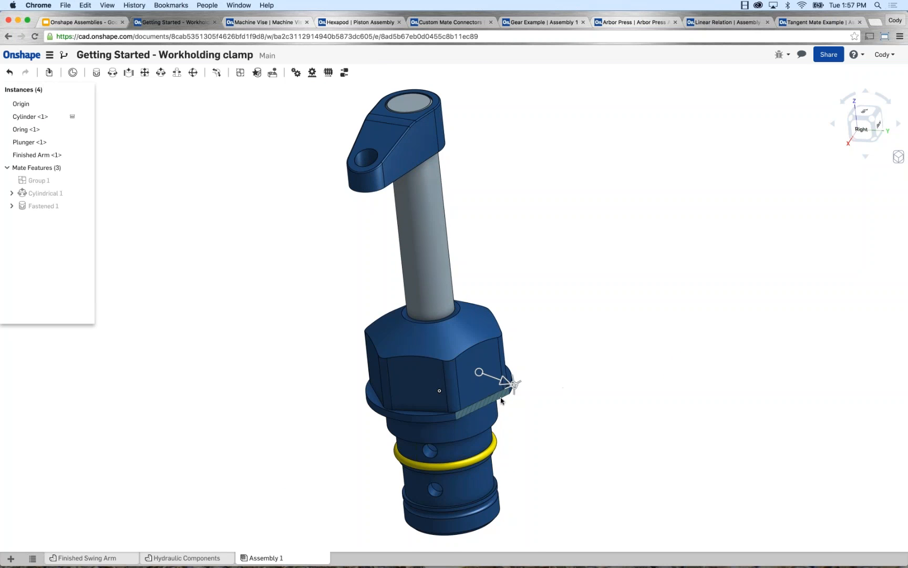
drag(504, 383, 456, 370)
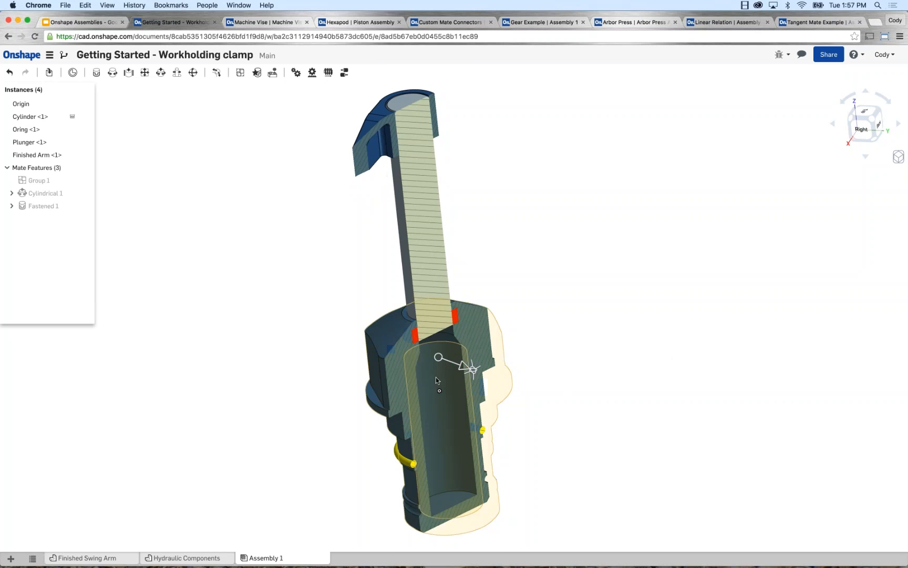
Examine the sectioned fit between the plunger's lower end and the cylinder bore, and turn off the section view.
right_drag(436, 377, 411, 399)
scroll(375, 330, up, 2)
scroll(375, 329, up, 3)
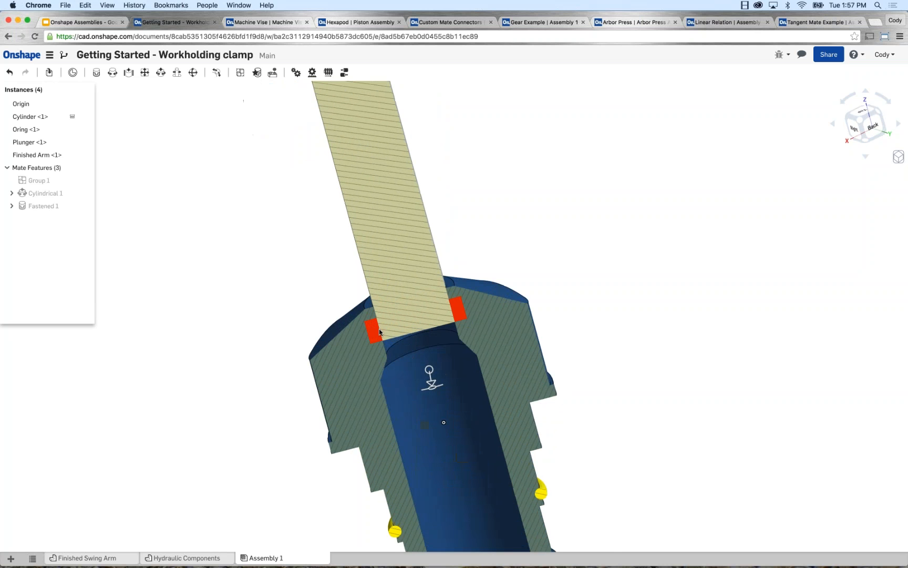
scroll(375, 329, up, 2)
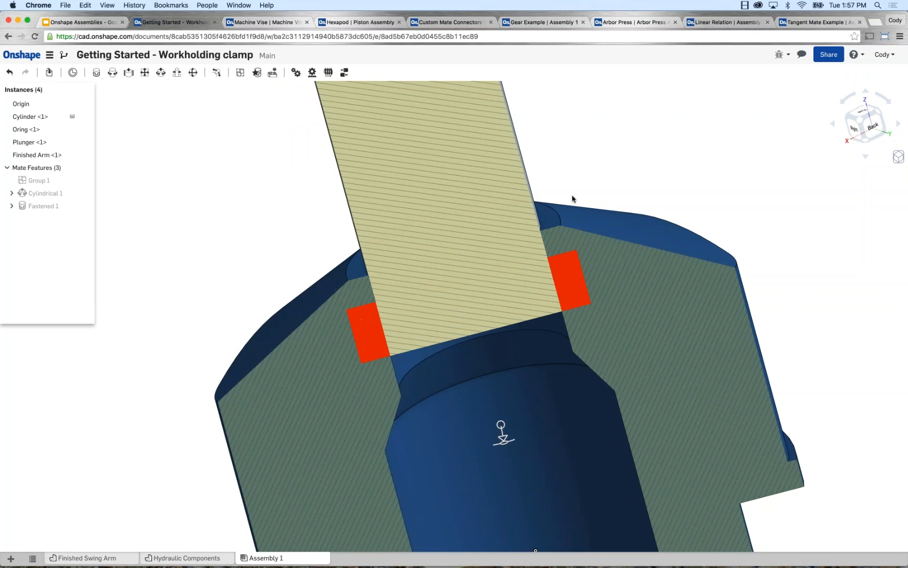
scroll(599, 188, down, 5)
right_drag(594, 186, 625, 186)
scroll(625, 186, down, 5)
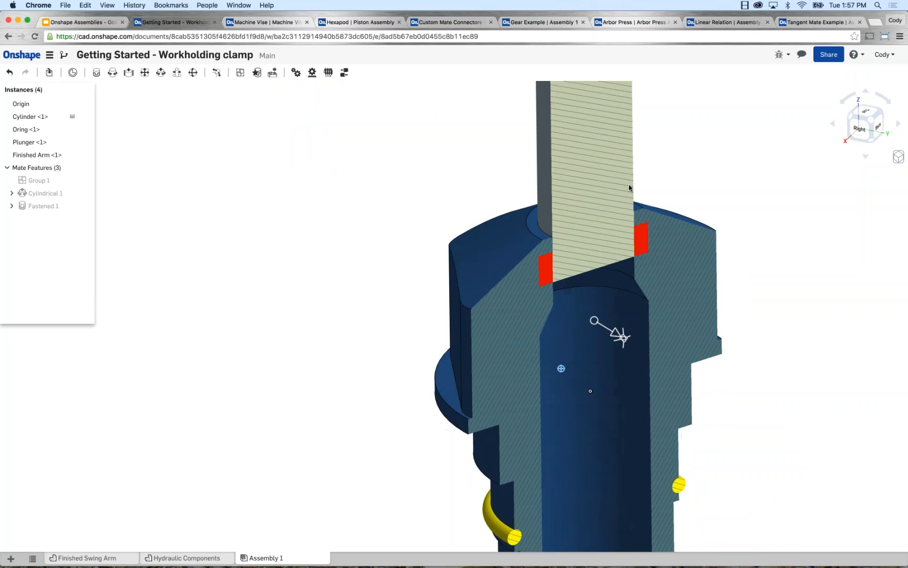
middle_drag(710, 187, 499, 264)
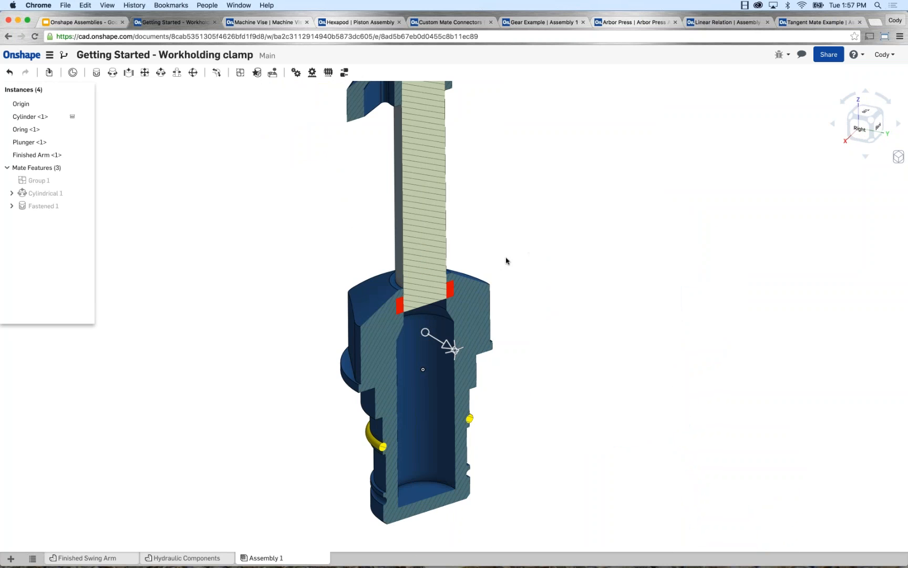
click(898, 157)
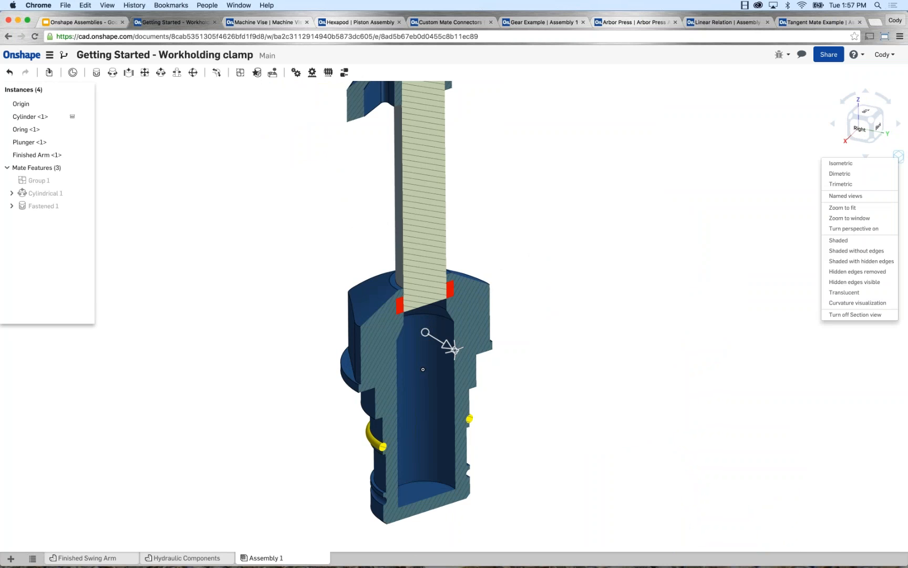
click(855, 314)
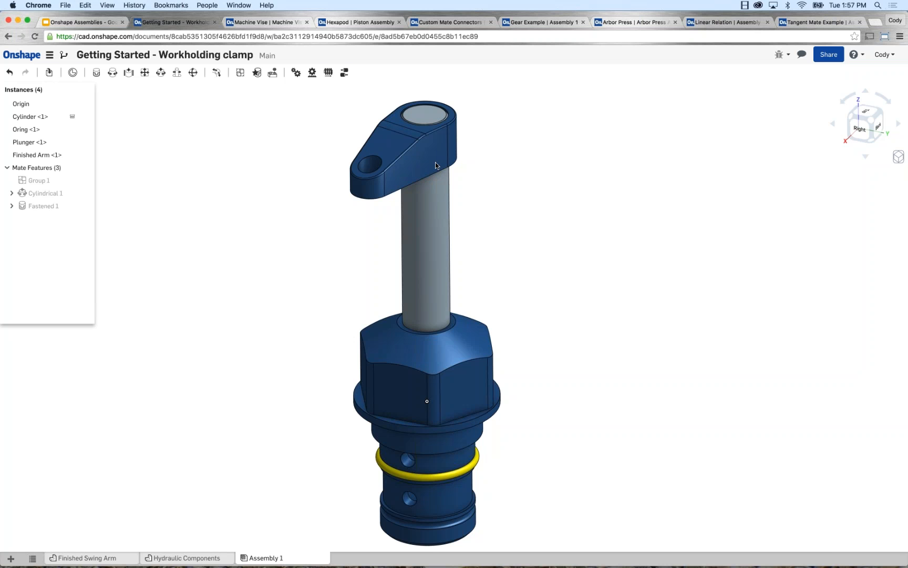
Switch to the Onshape Assemblies presentation in Google Slides and present it full screen from the Next Steps slide.
click(87, 23)
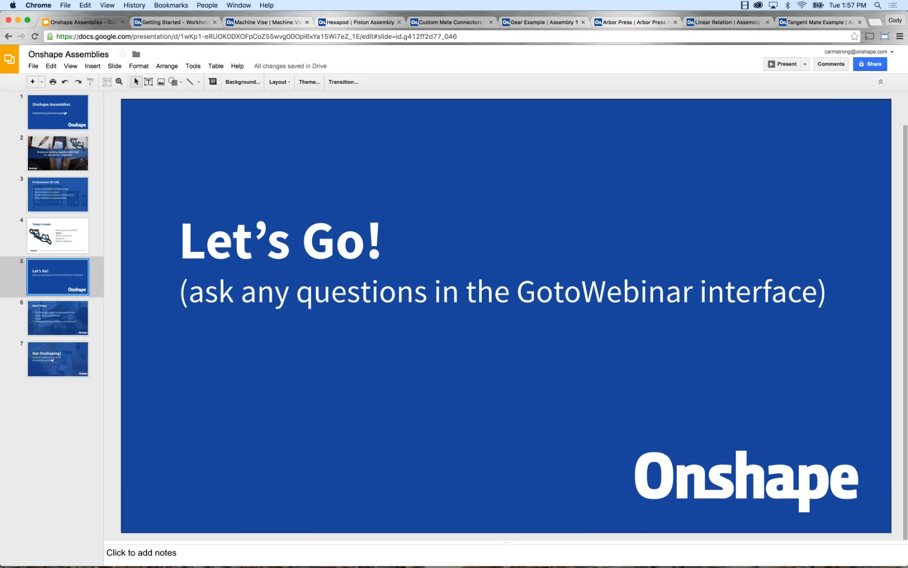
click(73, 313)
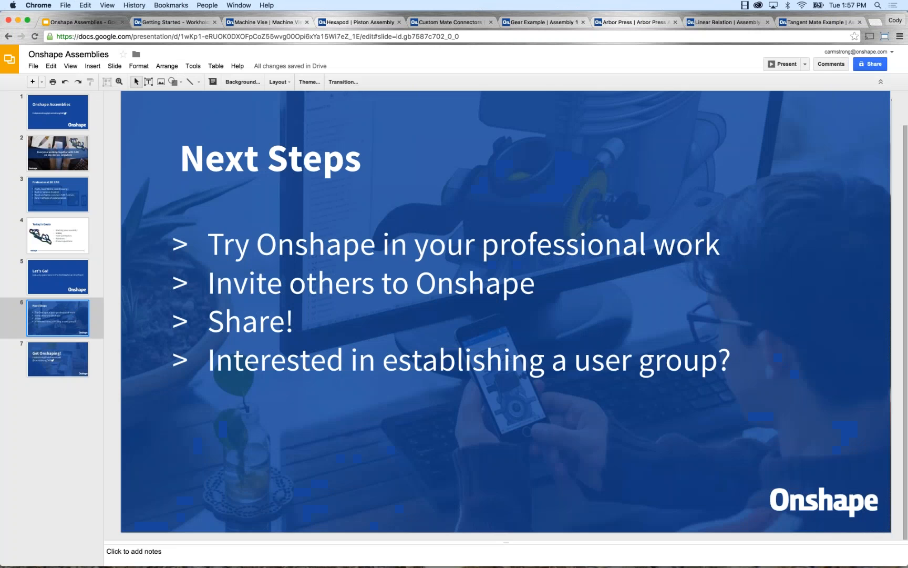
click(782, 63)
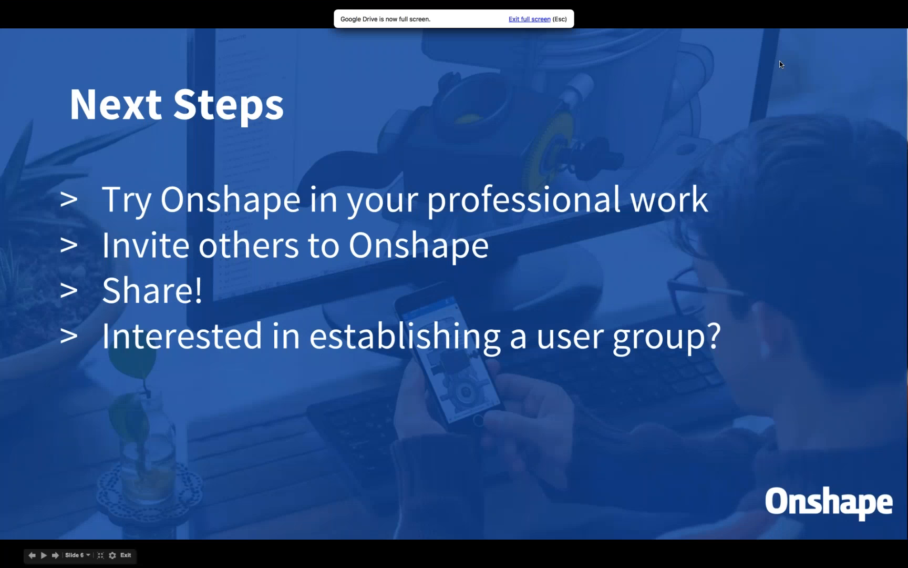